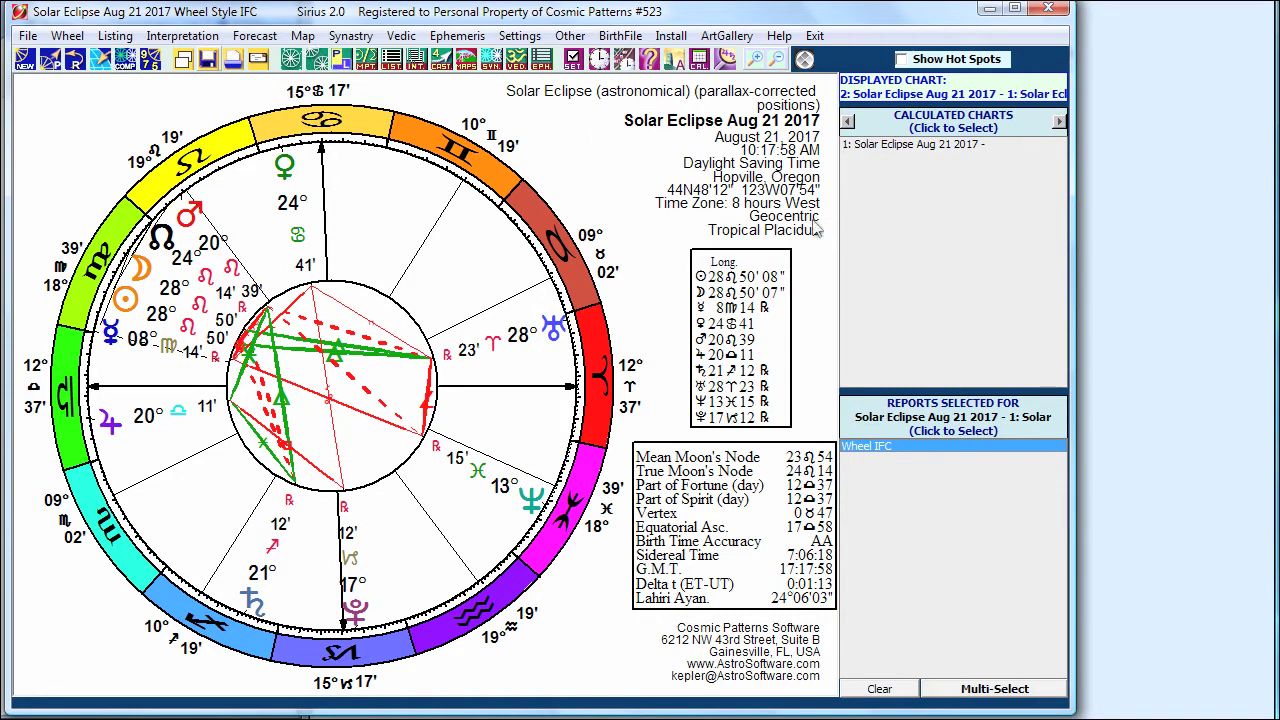
- From Wheel Style's Customize dialog, leave 4 Major Asteroids unchecked and open the Page Designer
left_click(460, 268)
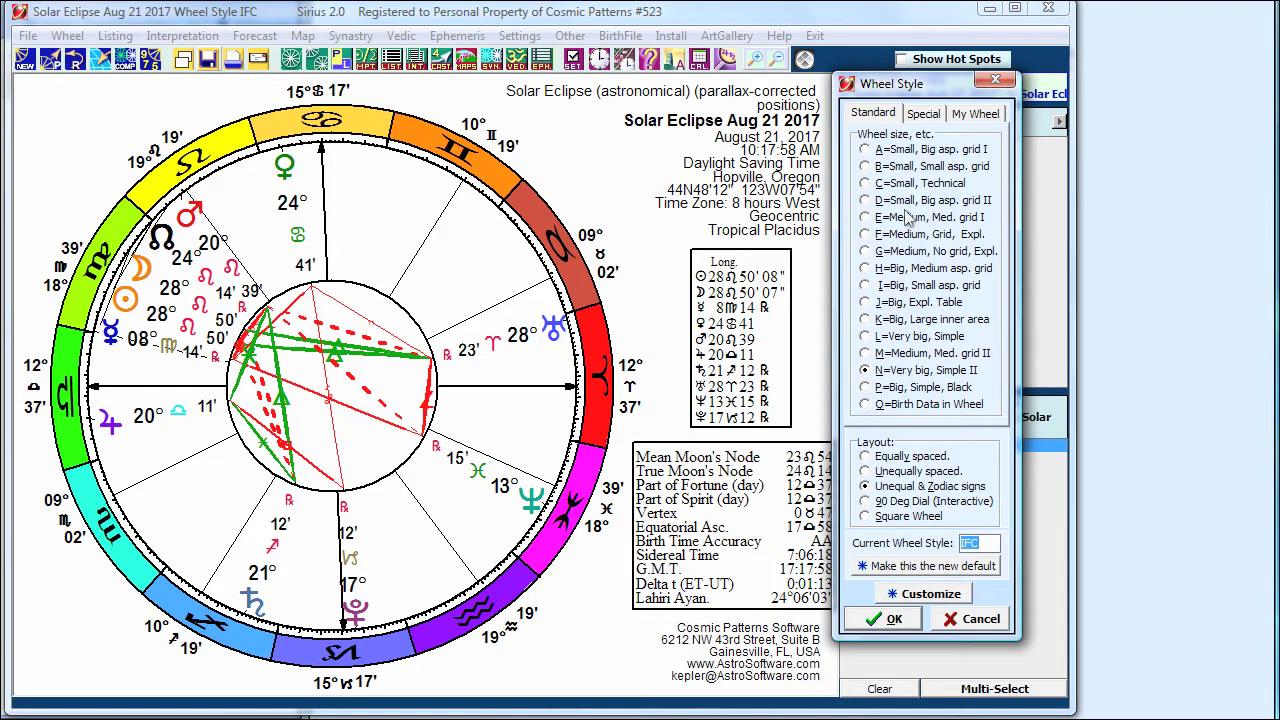
left_click(922, 596)
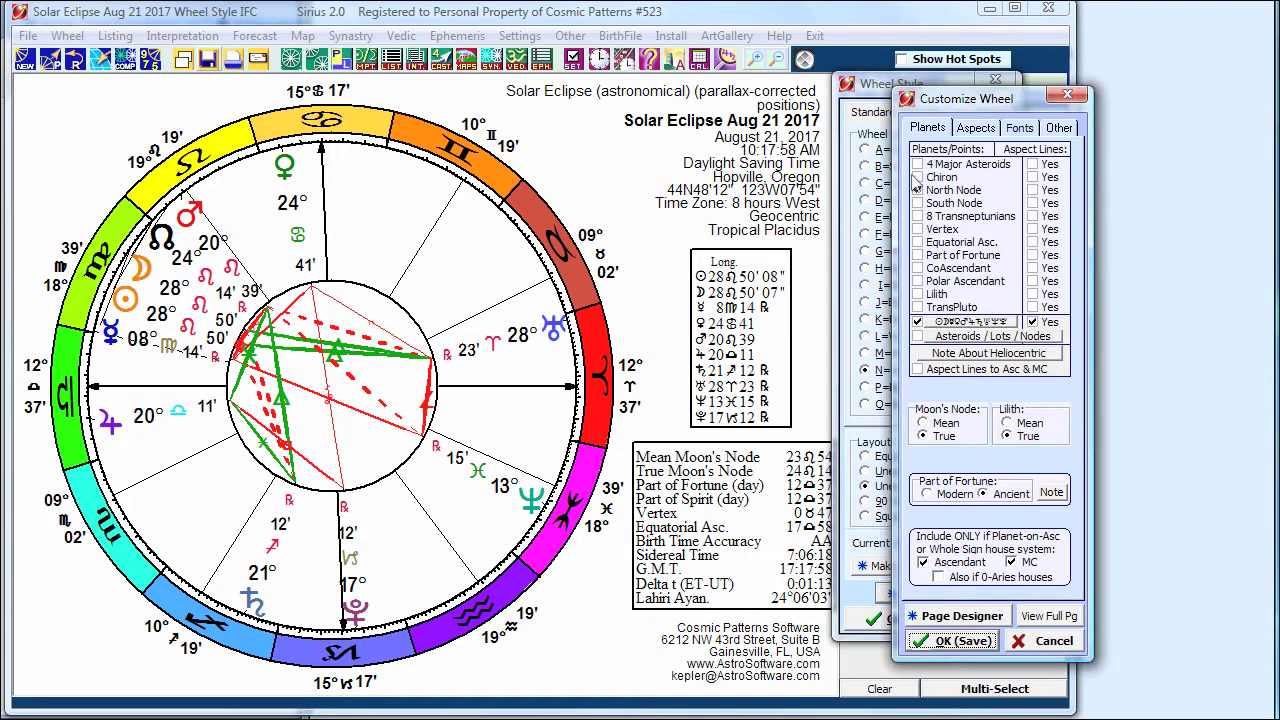
left_click(917, 164)
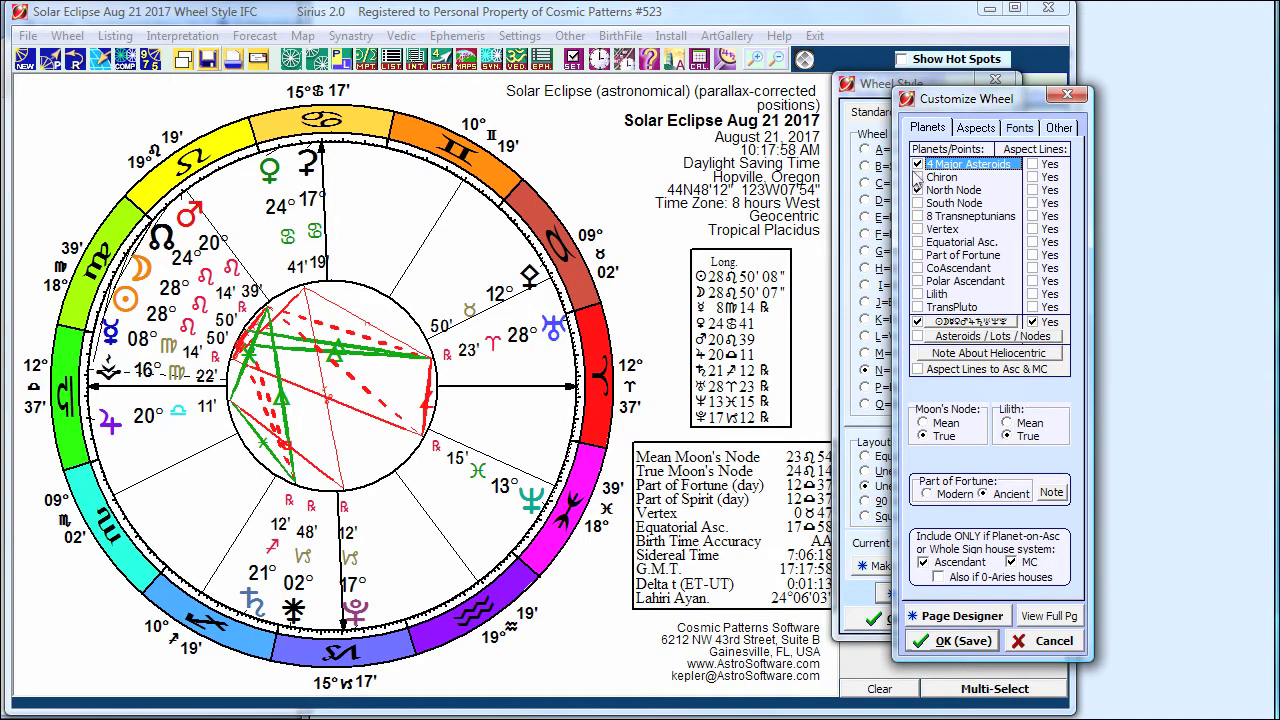
left_click(917, 165)
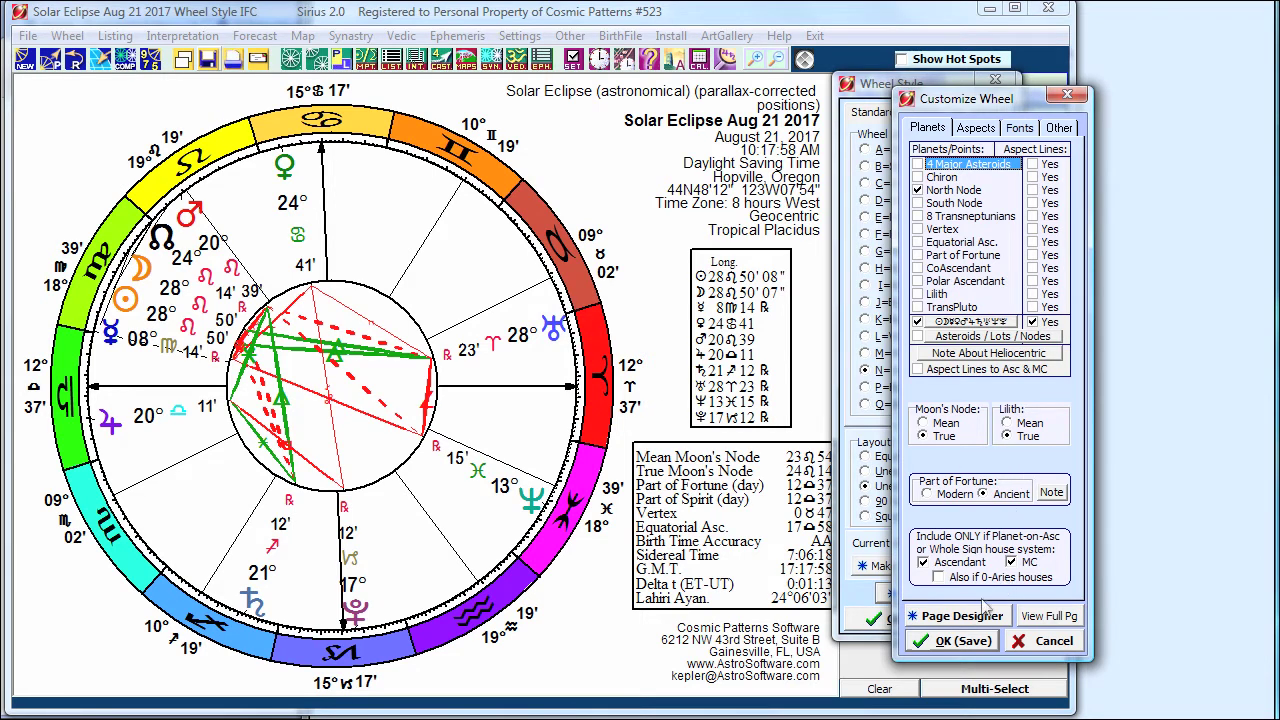
left_click(962, 616)
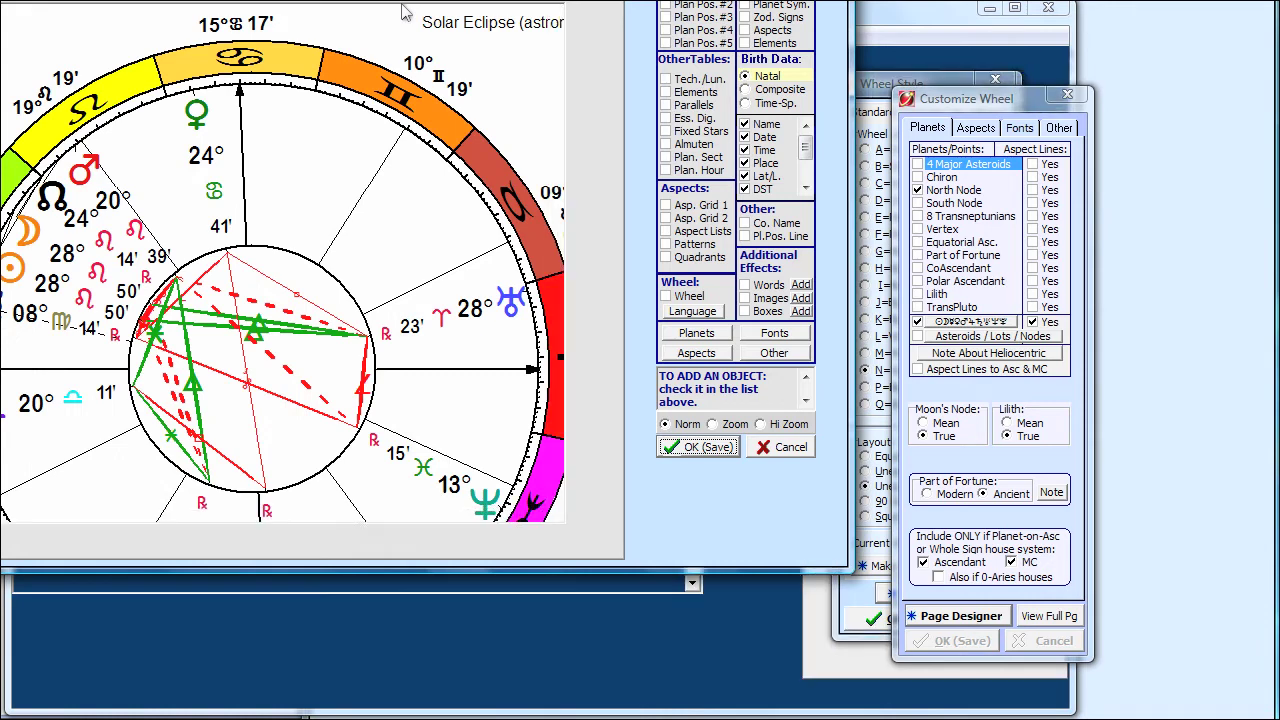
- Preview the page in Portrait, switch back to Landscape, and select the Long. planet table
left_click(665, 424)
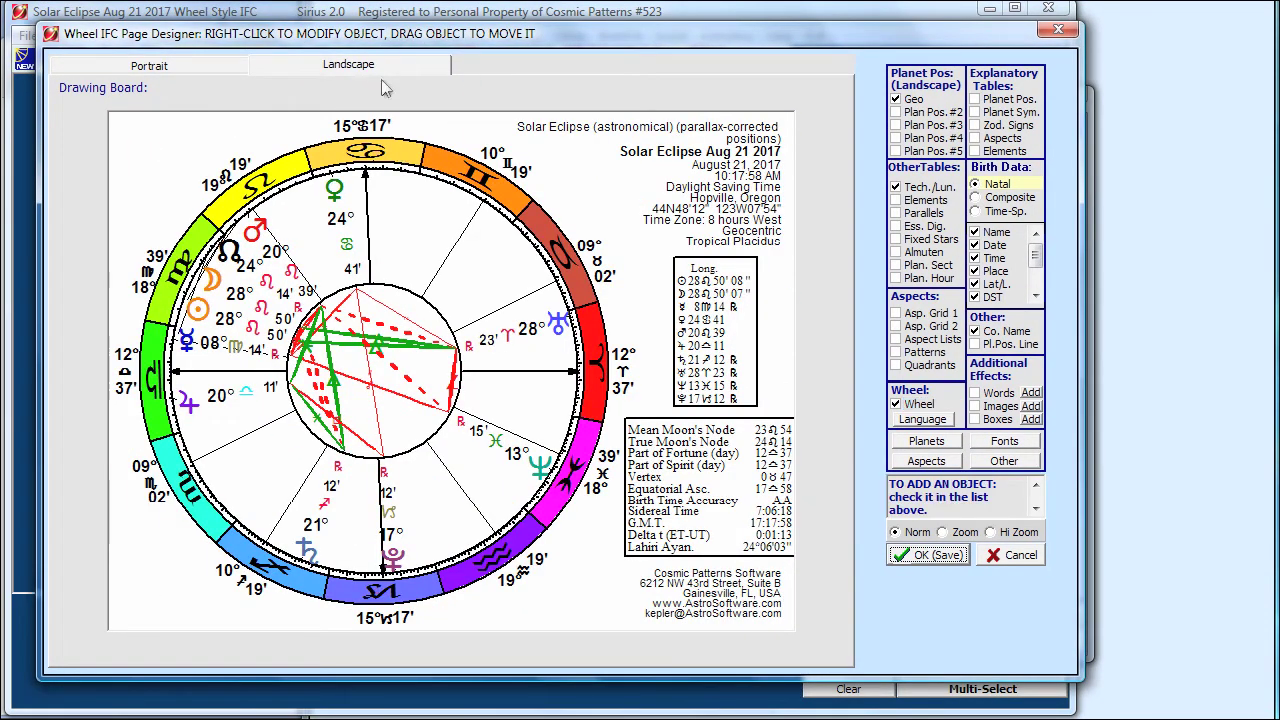
left_click(170, 70)
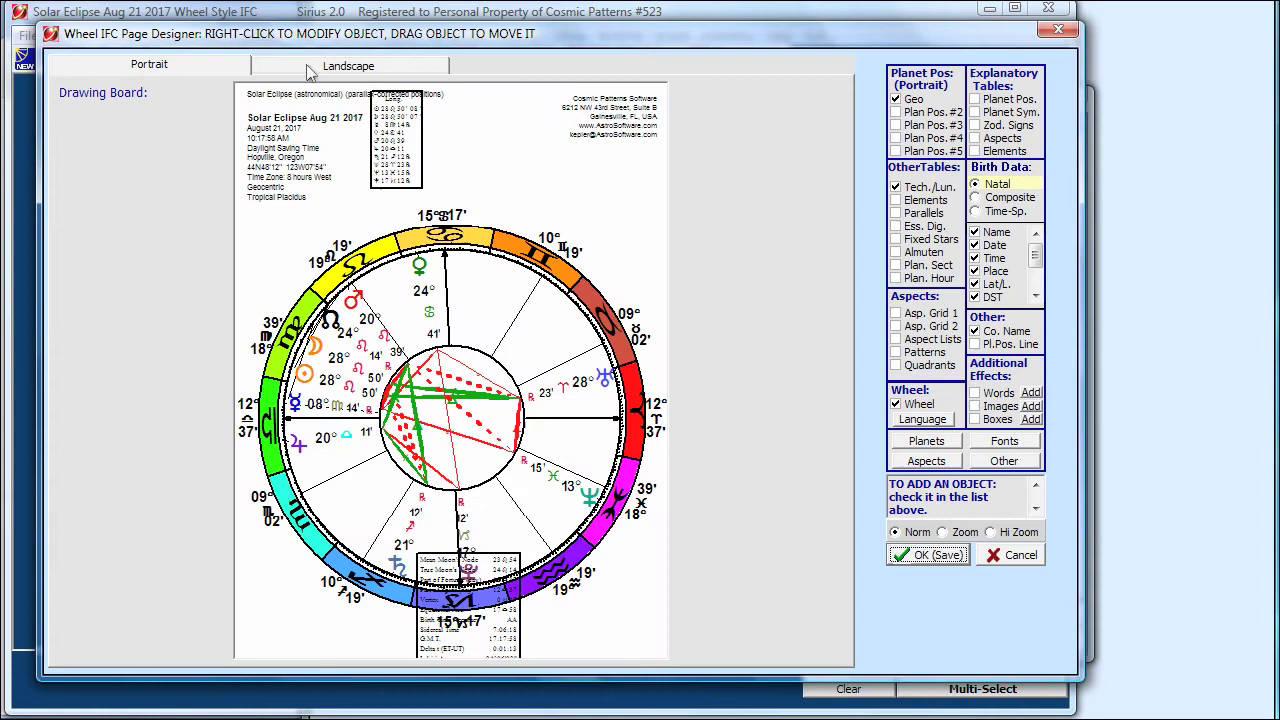
left_click(330, 68)
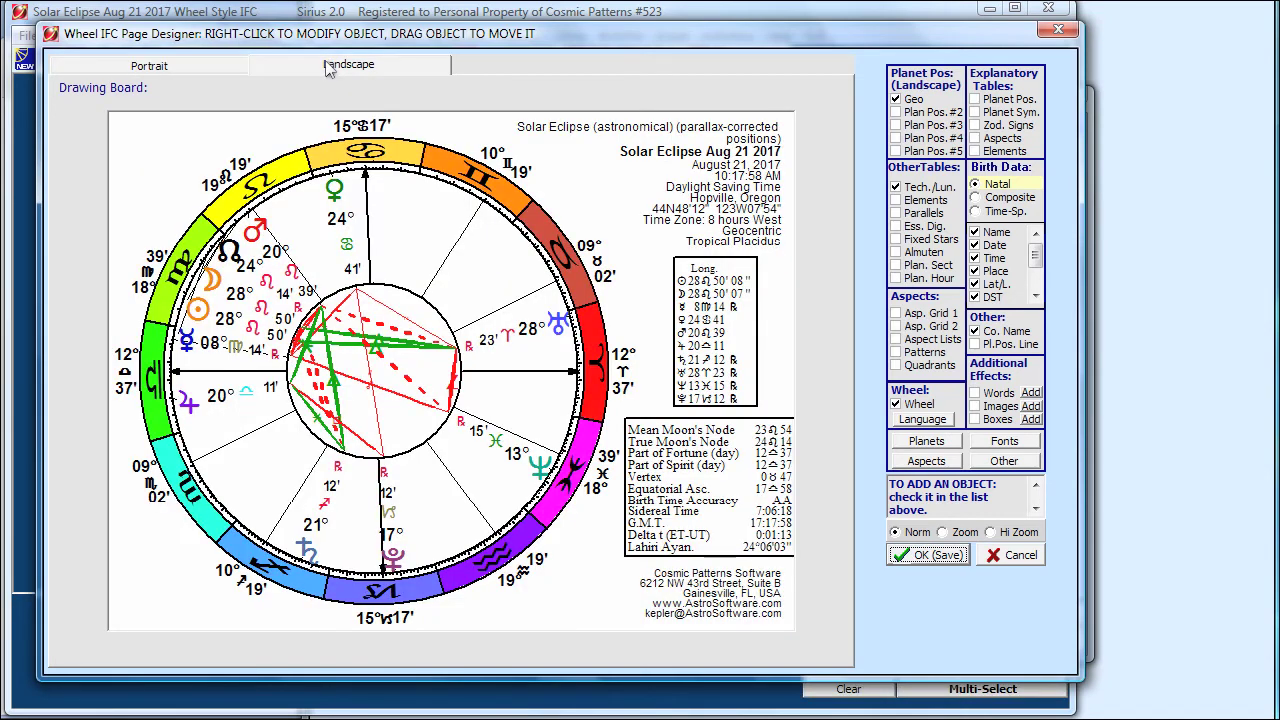
left_click(705, 330)
left_click(912, 100)
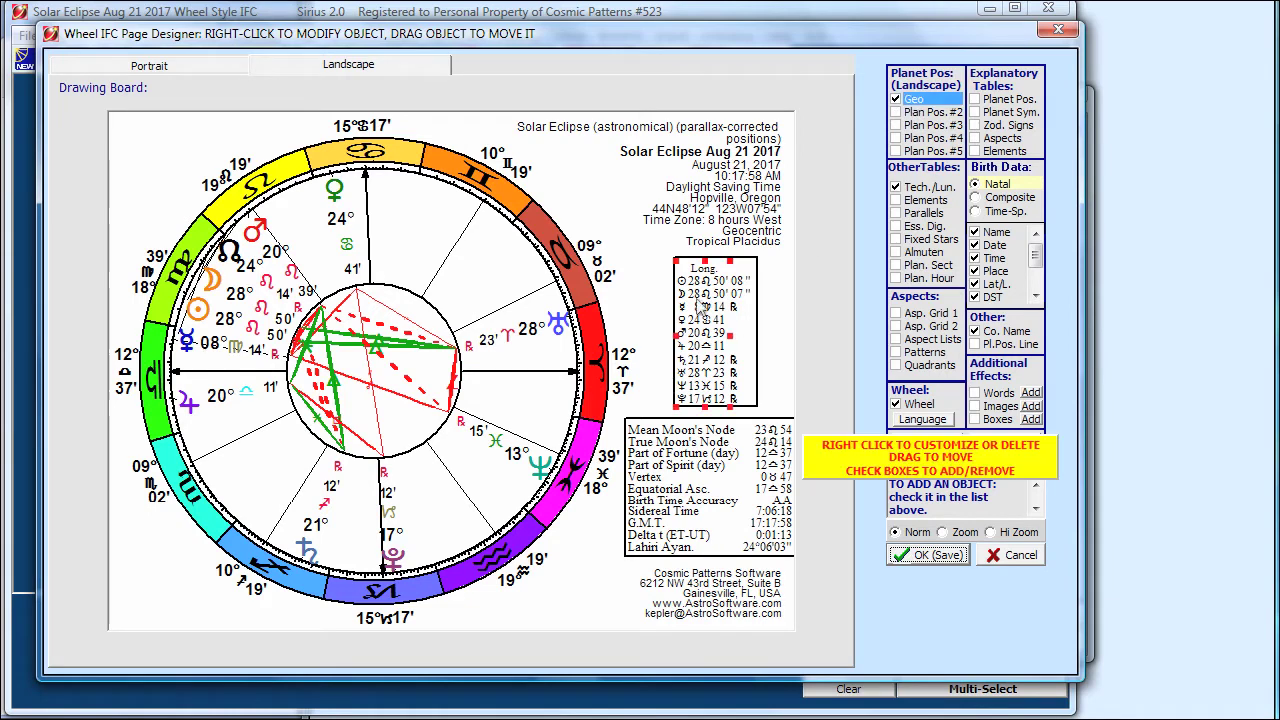
scroll(712, 295, "down", 1)
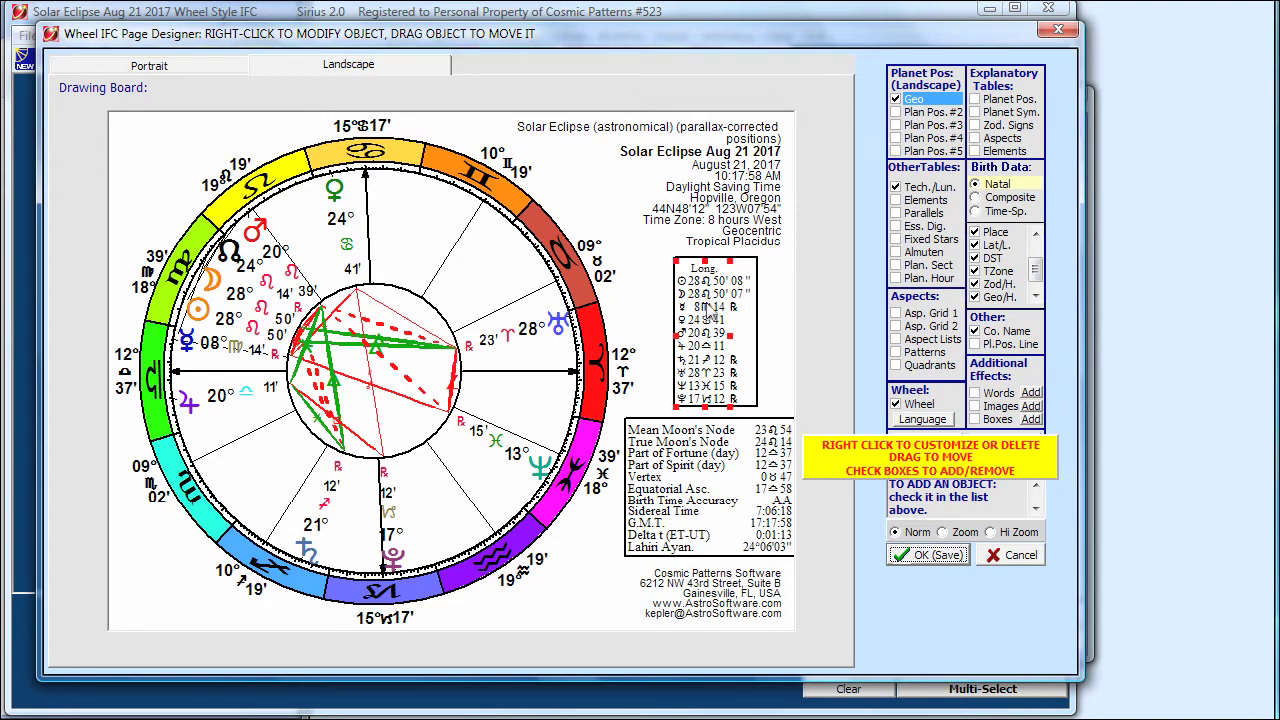
left_click(862, 160)
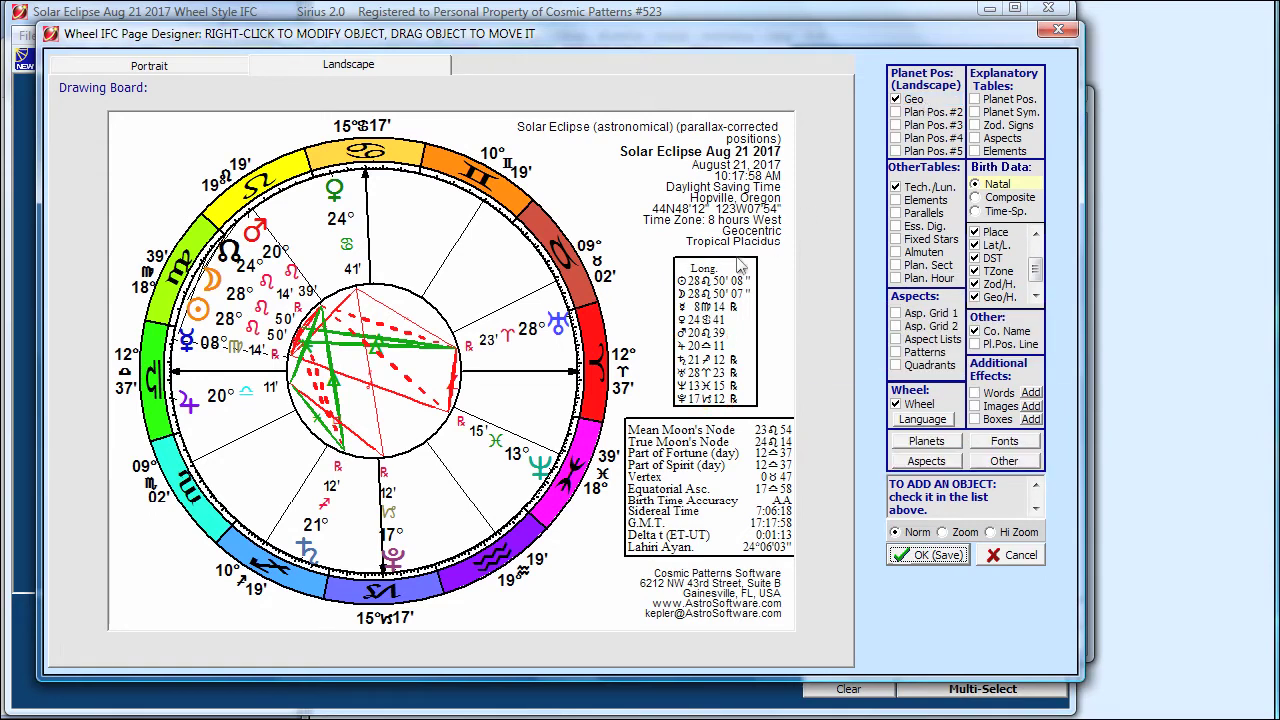
left_click(715, 318)
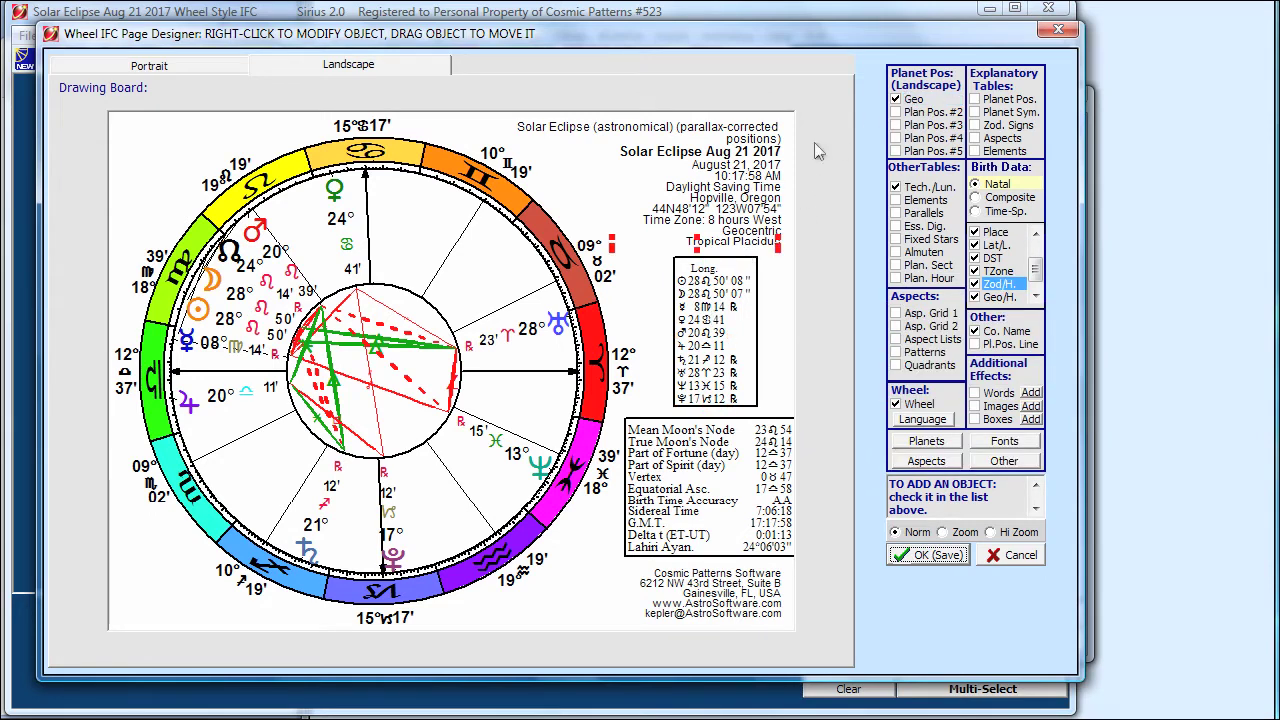
left_click(678, 482)
left_click(896, 101)
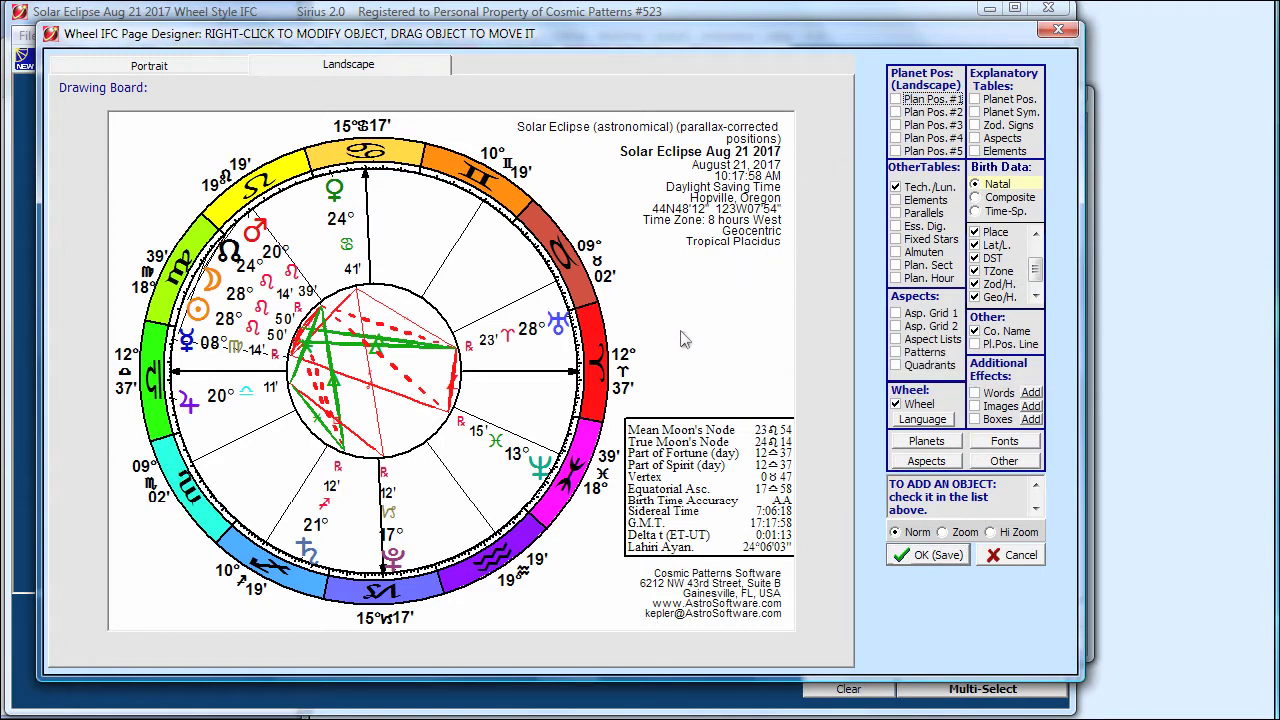
left_click(896, 101)
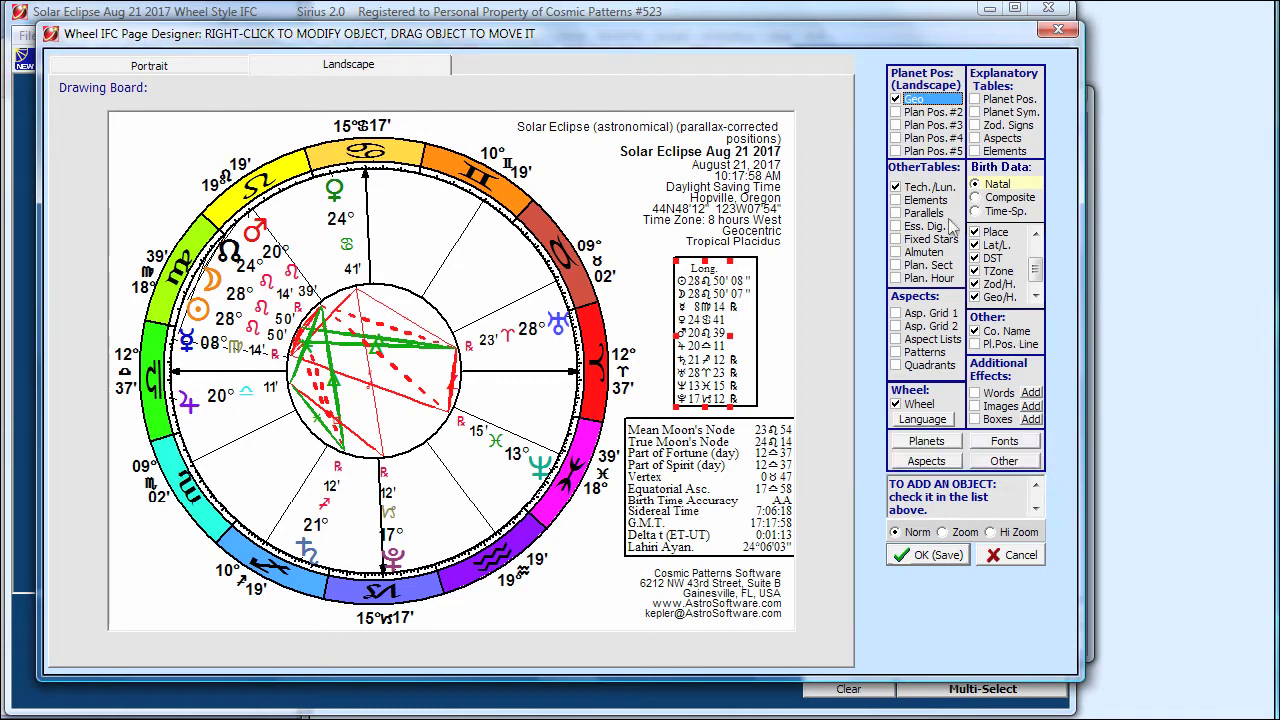
left_click(896, 112)
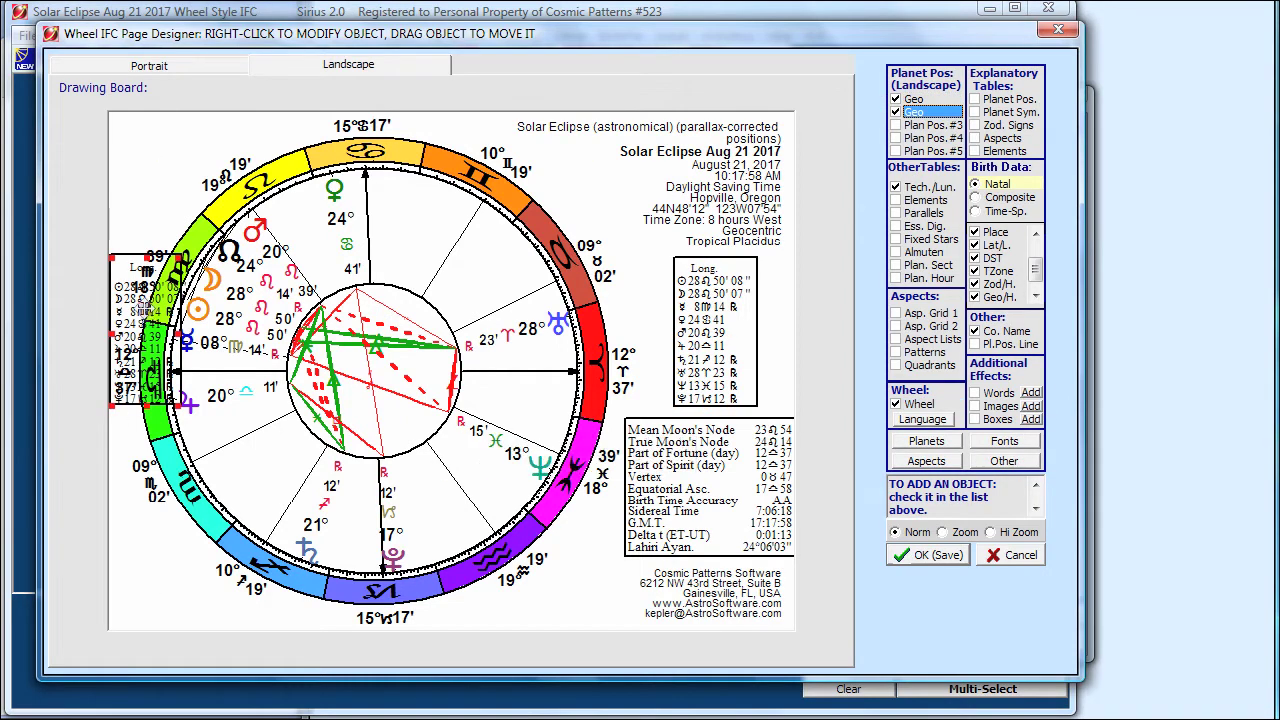
left_click_drag(145, 312, 164, 168)
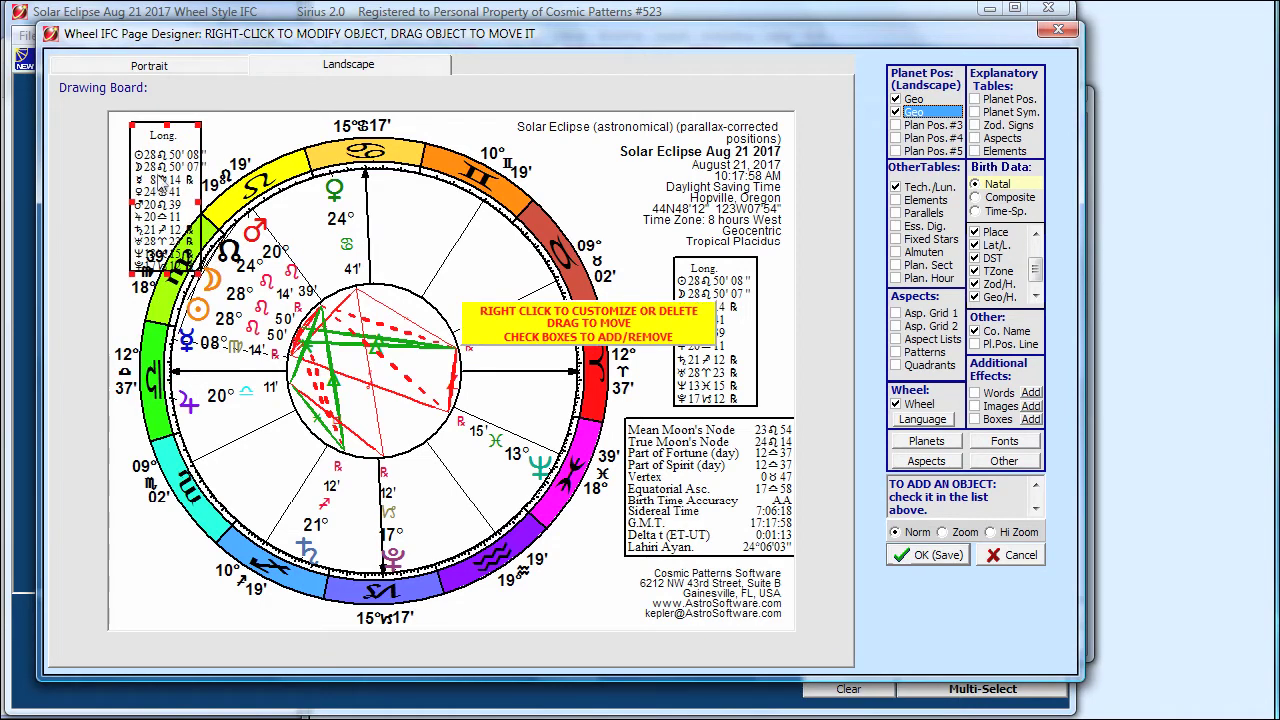
left_click(162, 180)
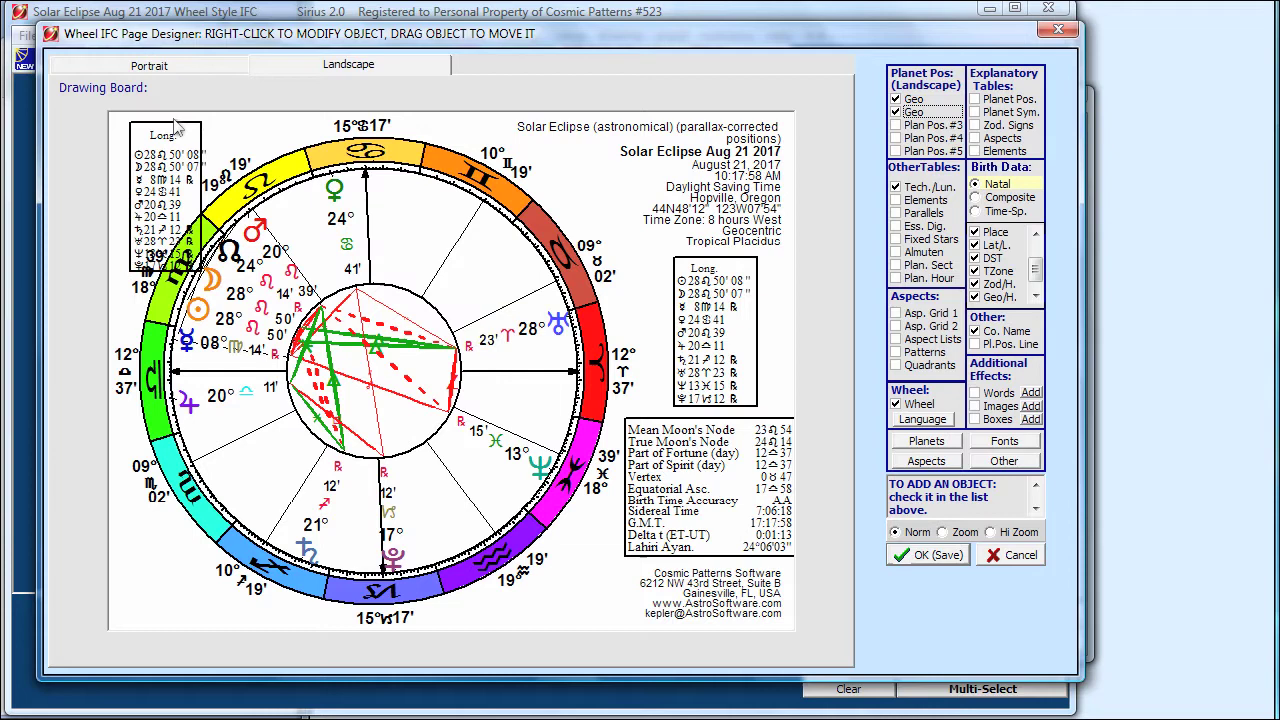
left_click(717, 309)
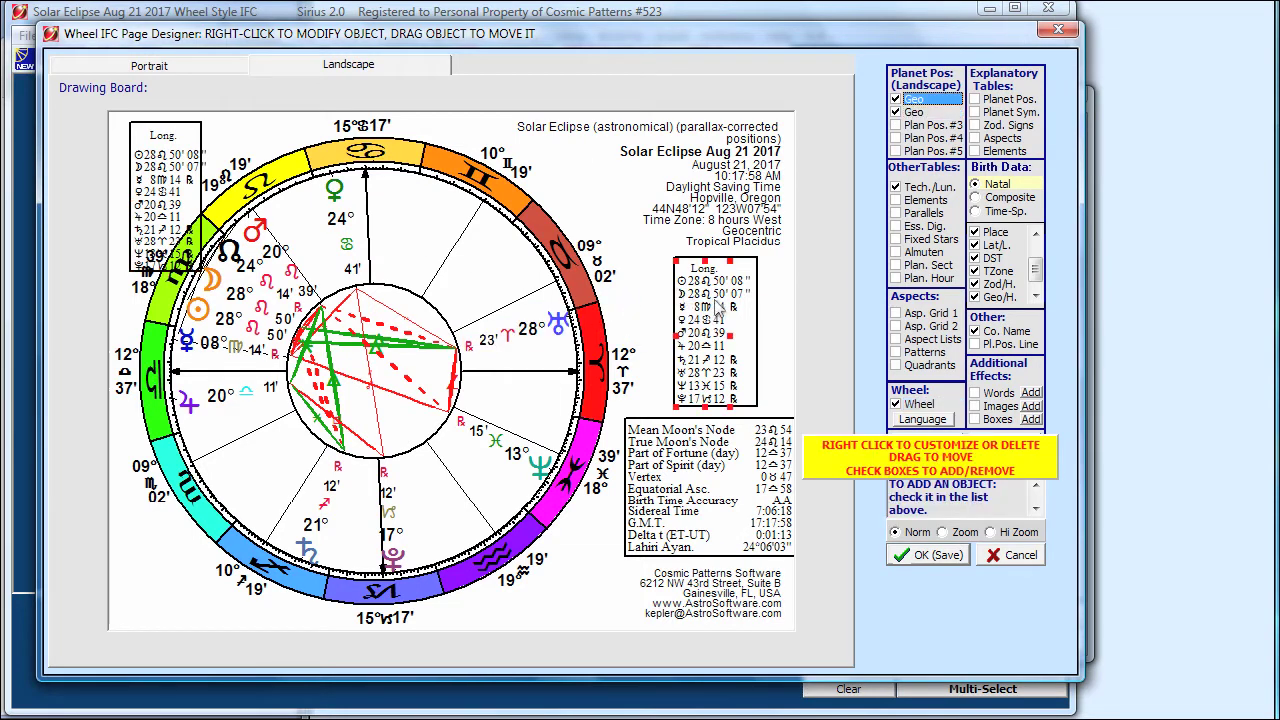
left_click(928, 111)
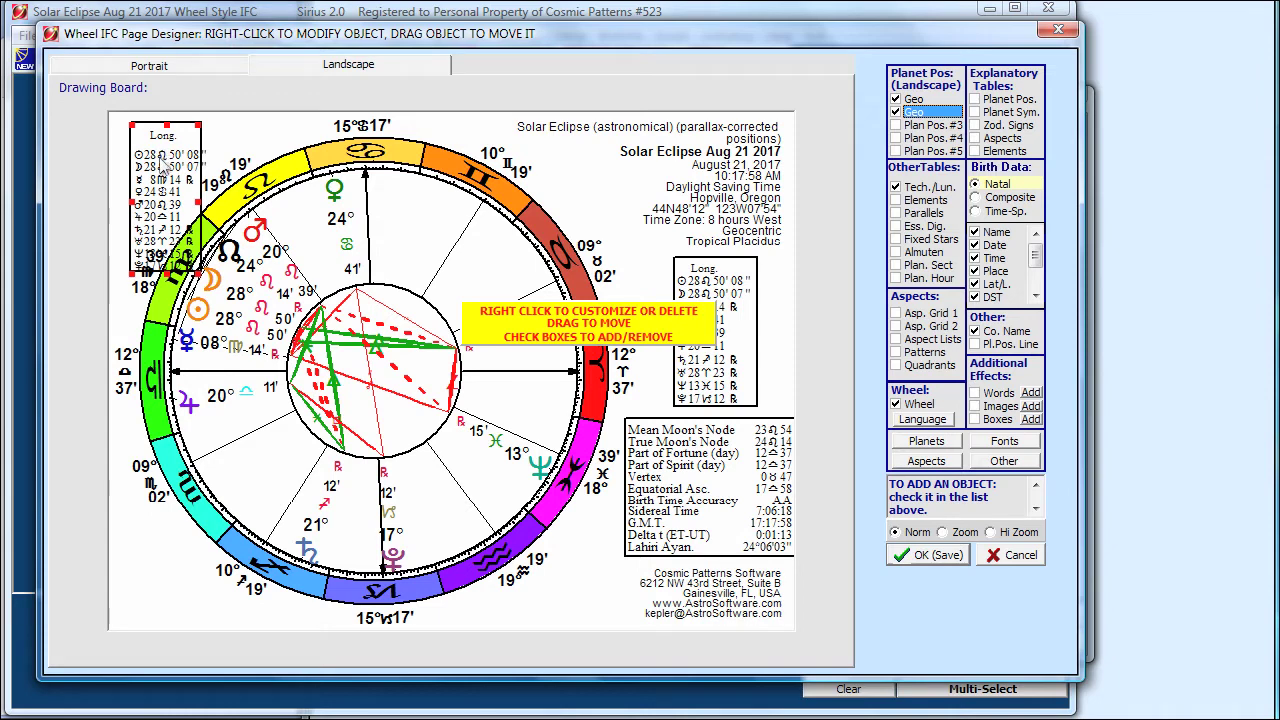
left_click(478, 104)
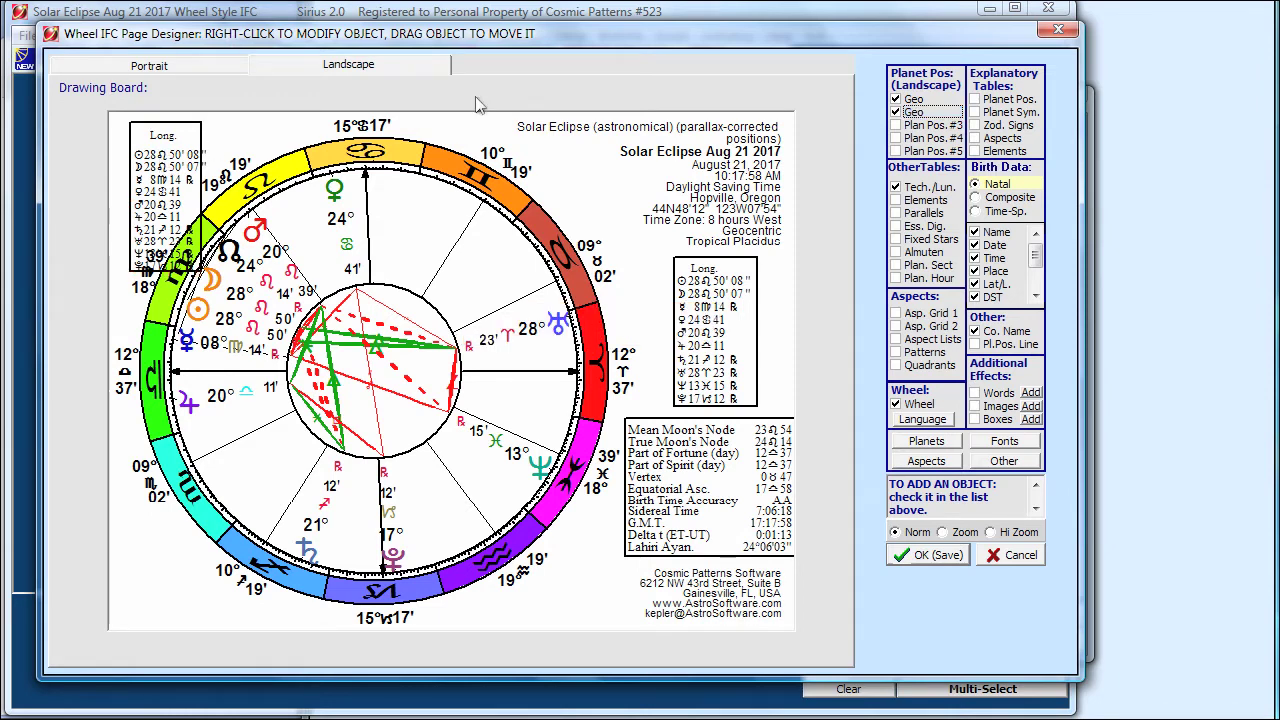
left_click(897, 114)
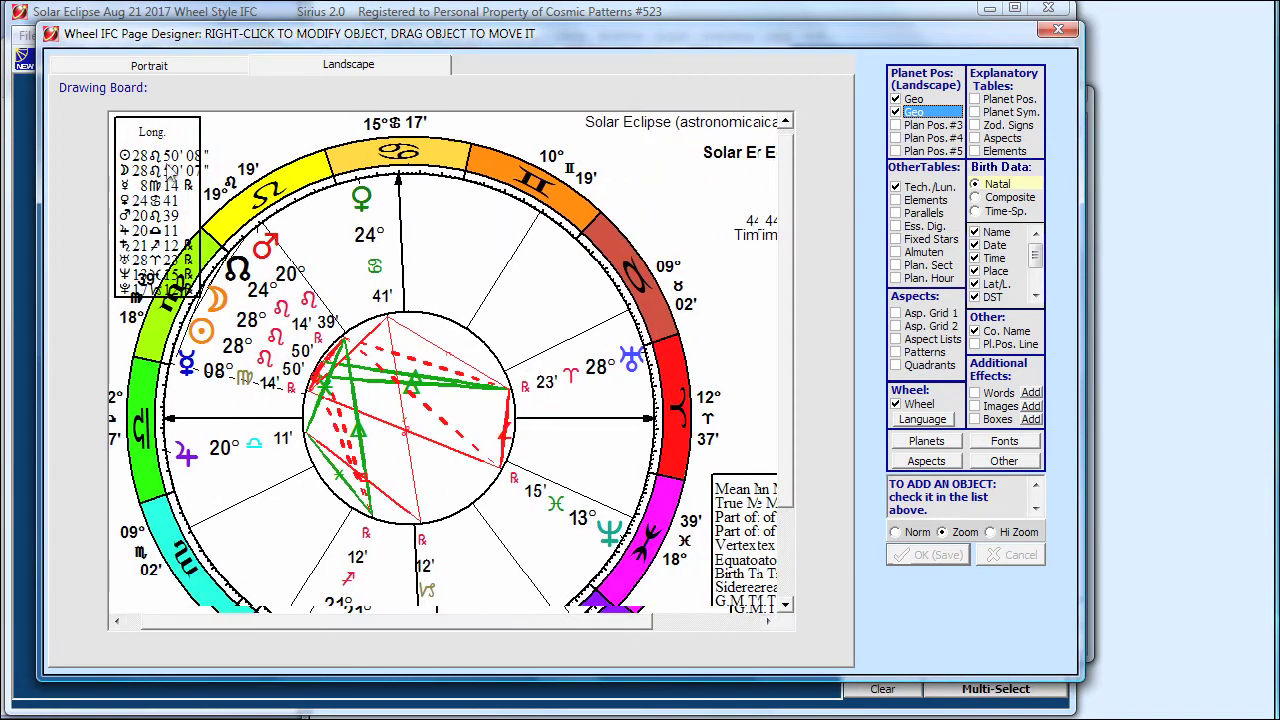
right_click(170, 172)
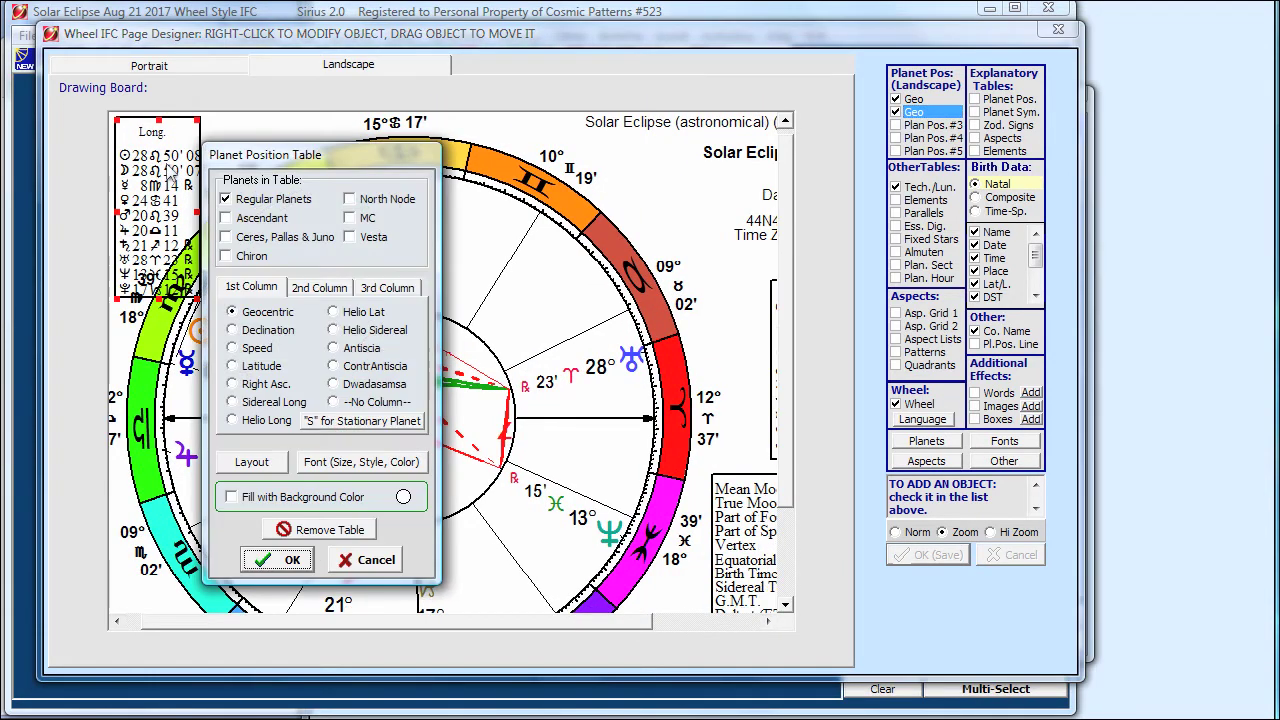
left_click(333, 530)
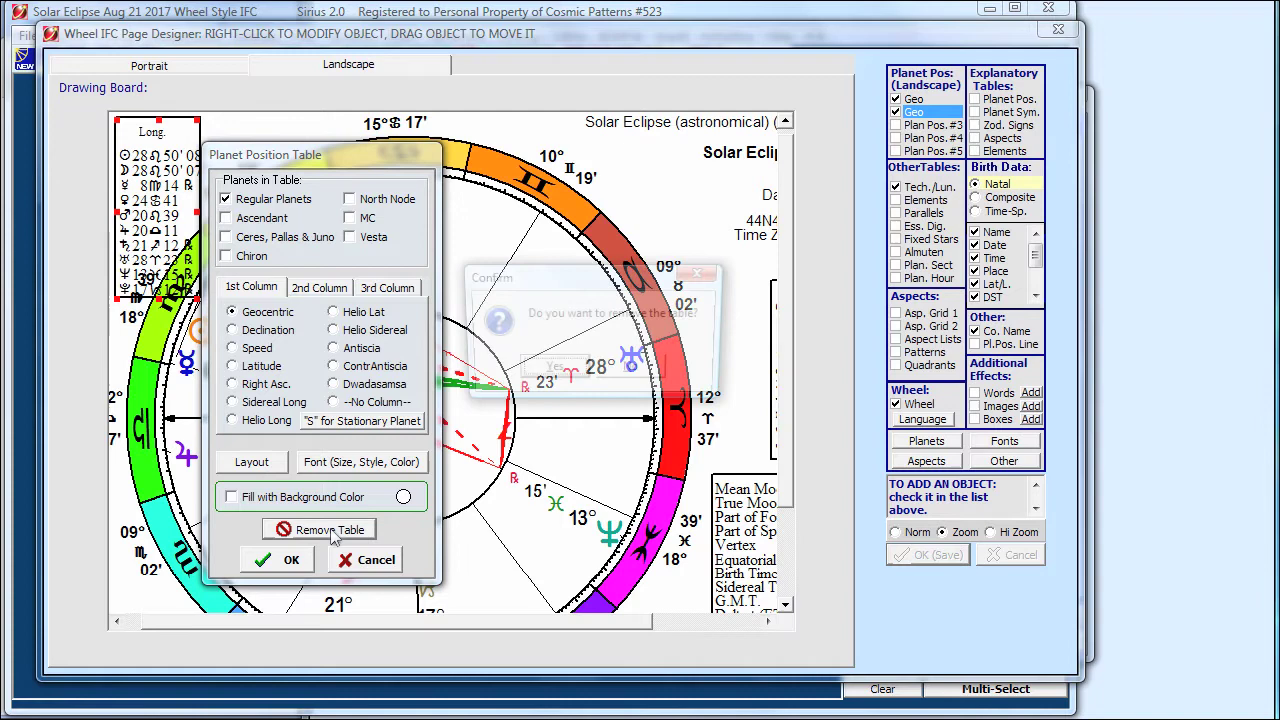
left_click(545, 372)
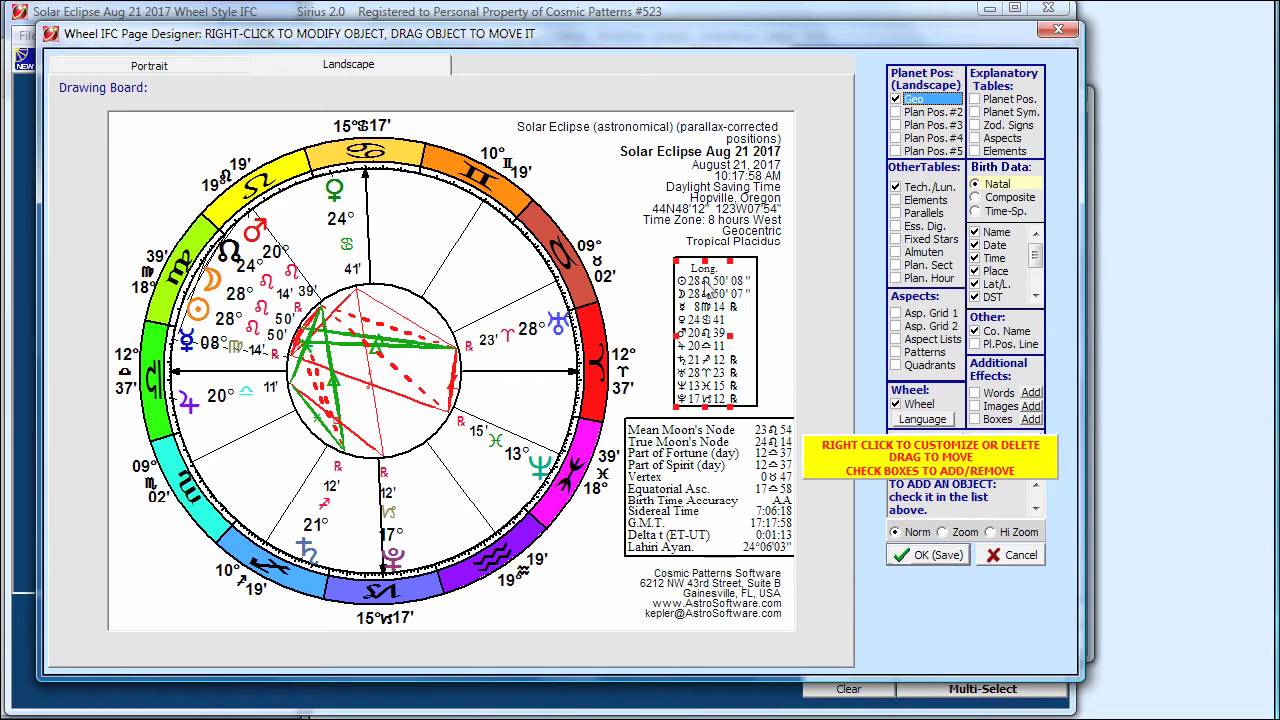
- Open the planet table's properties and add the Ascendant and MC rows
right_click(706, 291)
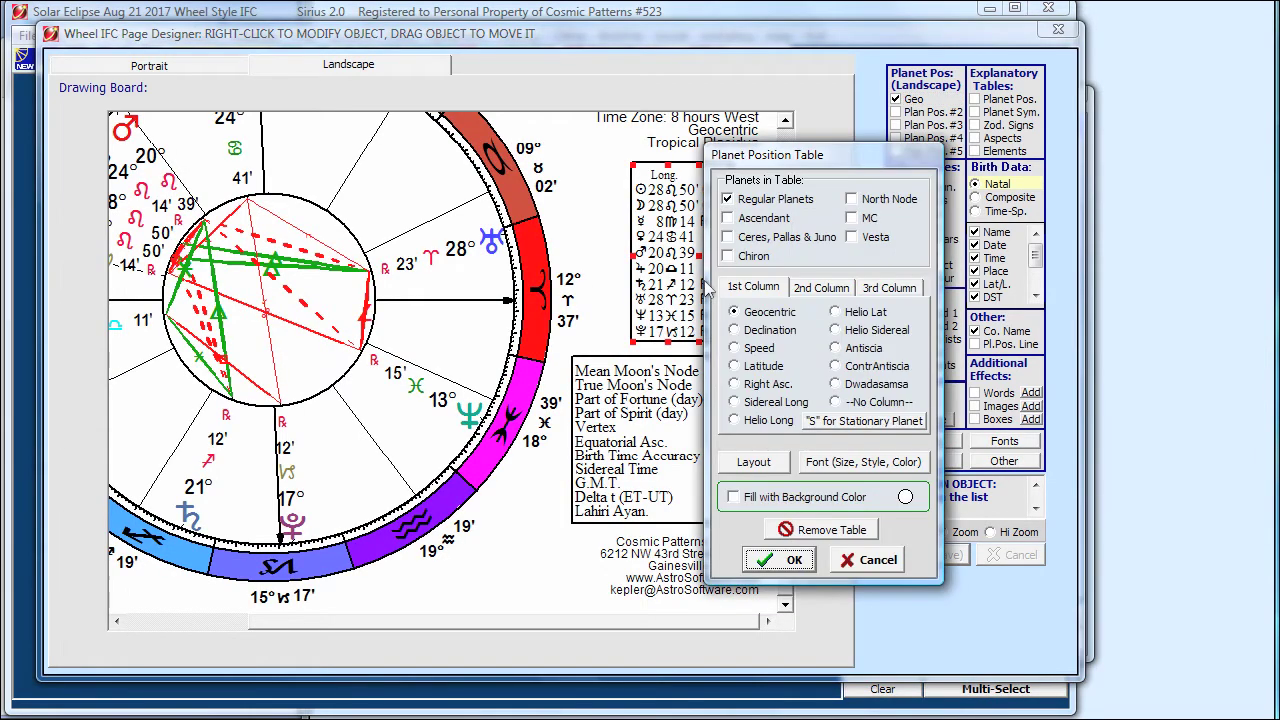
left_click_drag(775, 157, 888, 162)
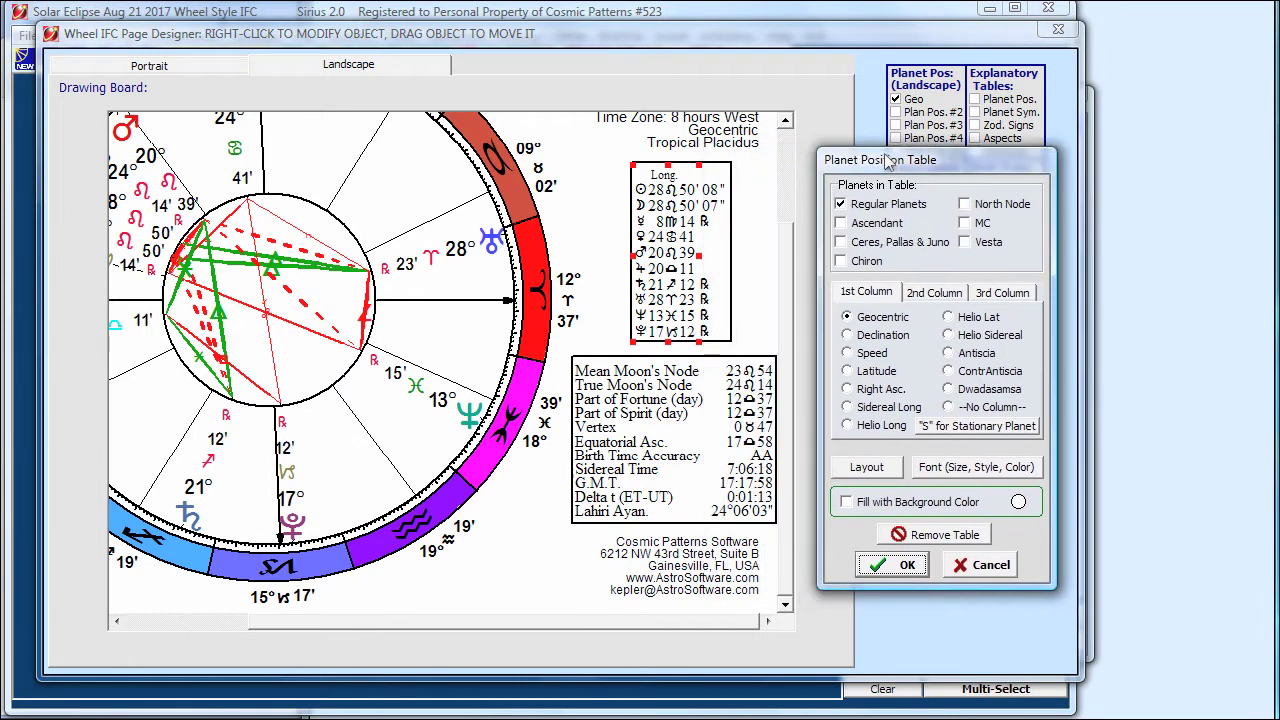
left_click(841, 222)
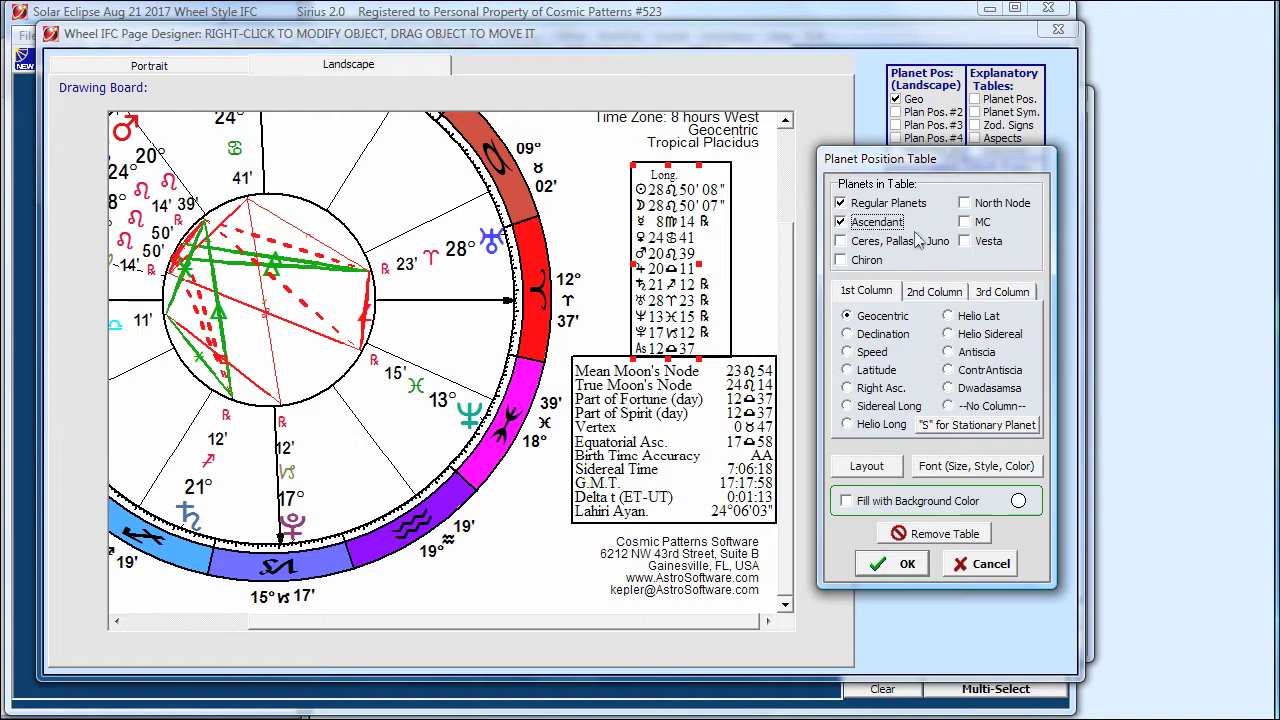
left_click(965, 223)
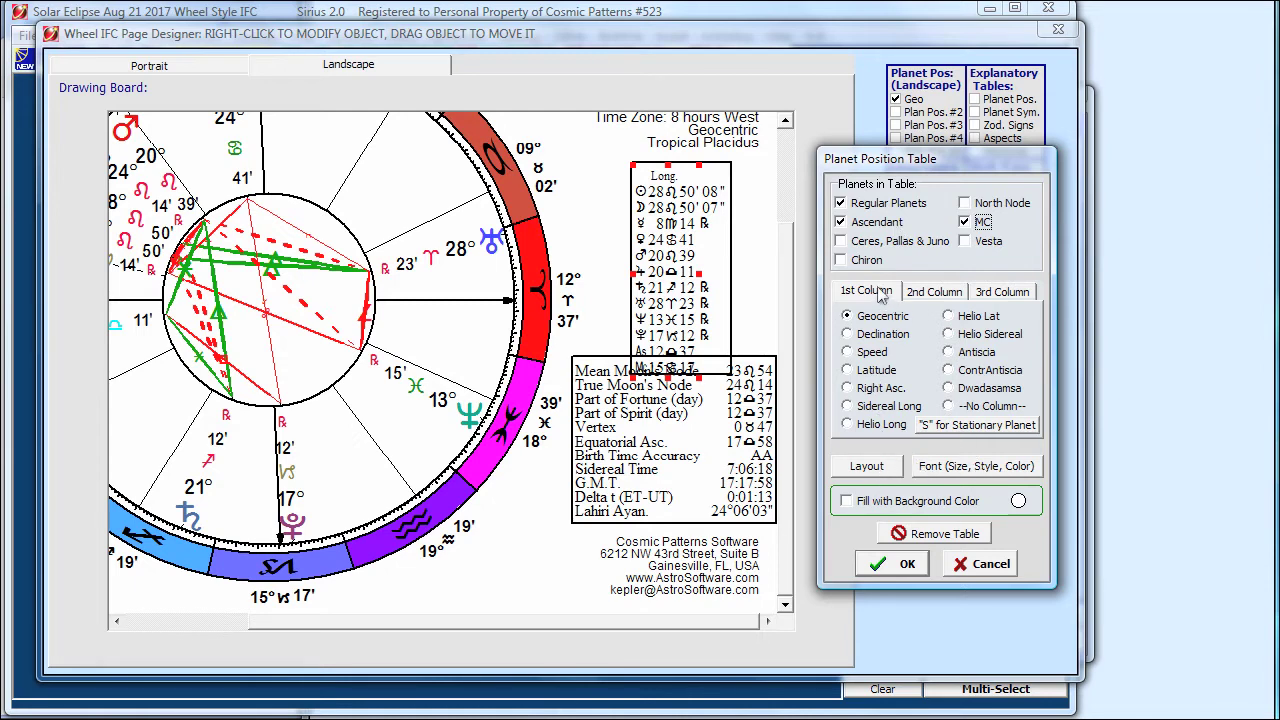
- Try Declination as the second column, then set it back to --No Column--
left_click(915, 294)
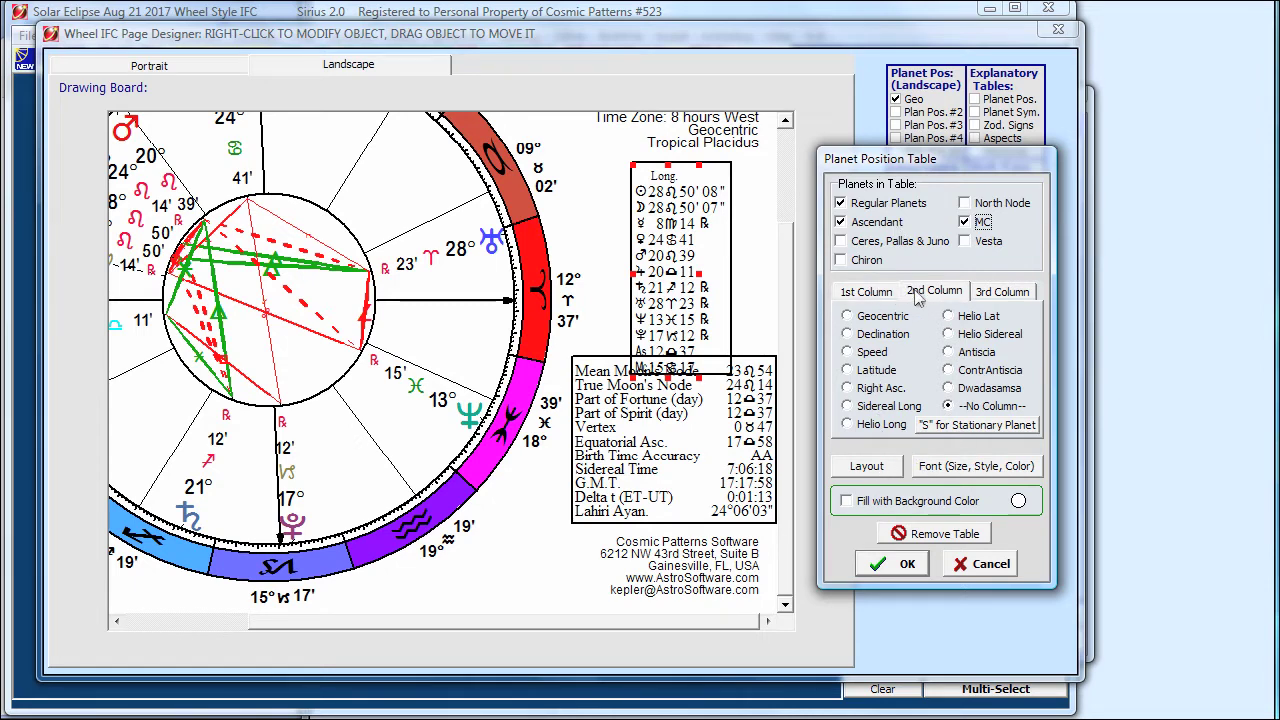
left_click(848, 335)
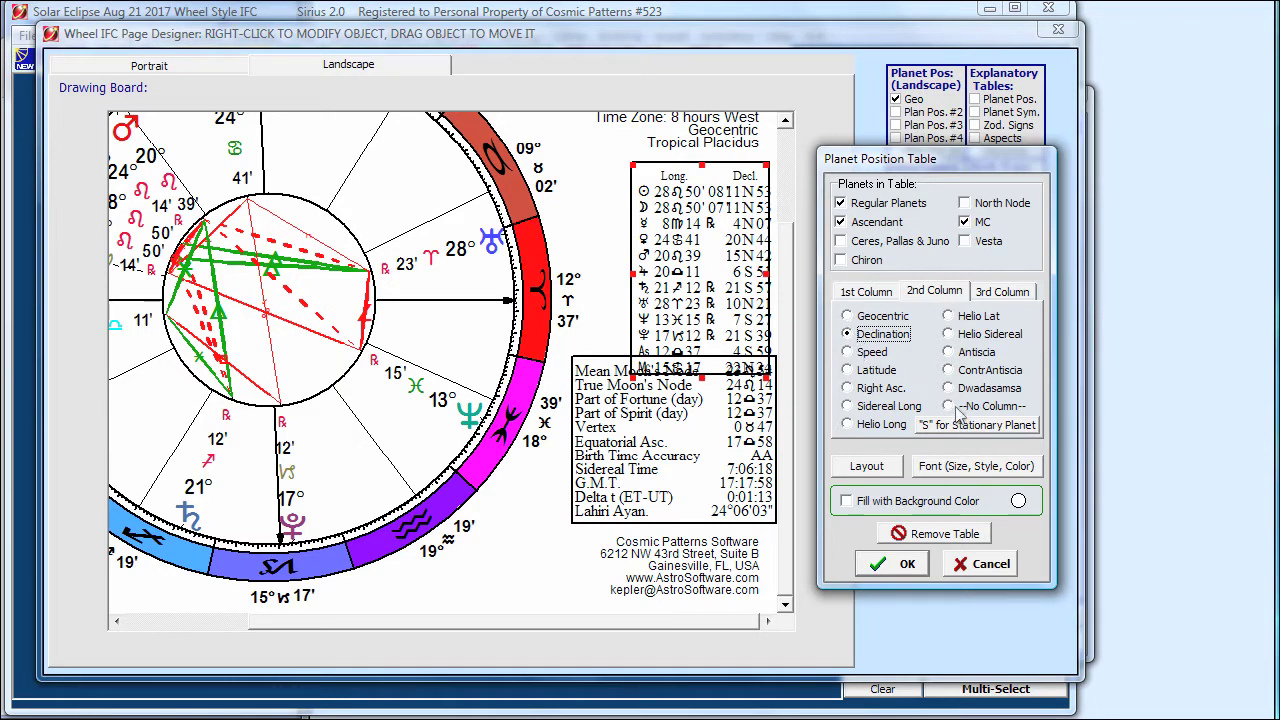
left_click(948, 406)
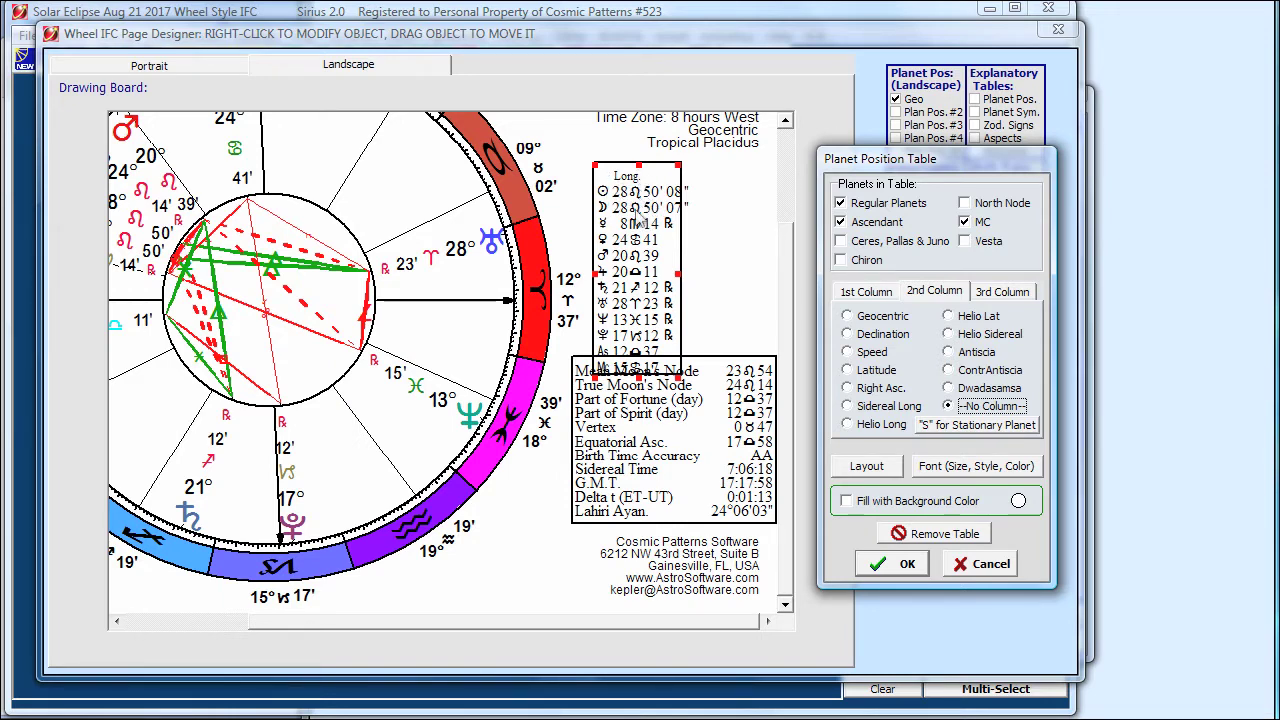
- In Layout, shorten the planet table to 3026 and move it up to 2707
left_click(886, 468)
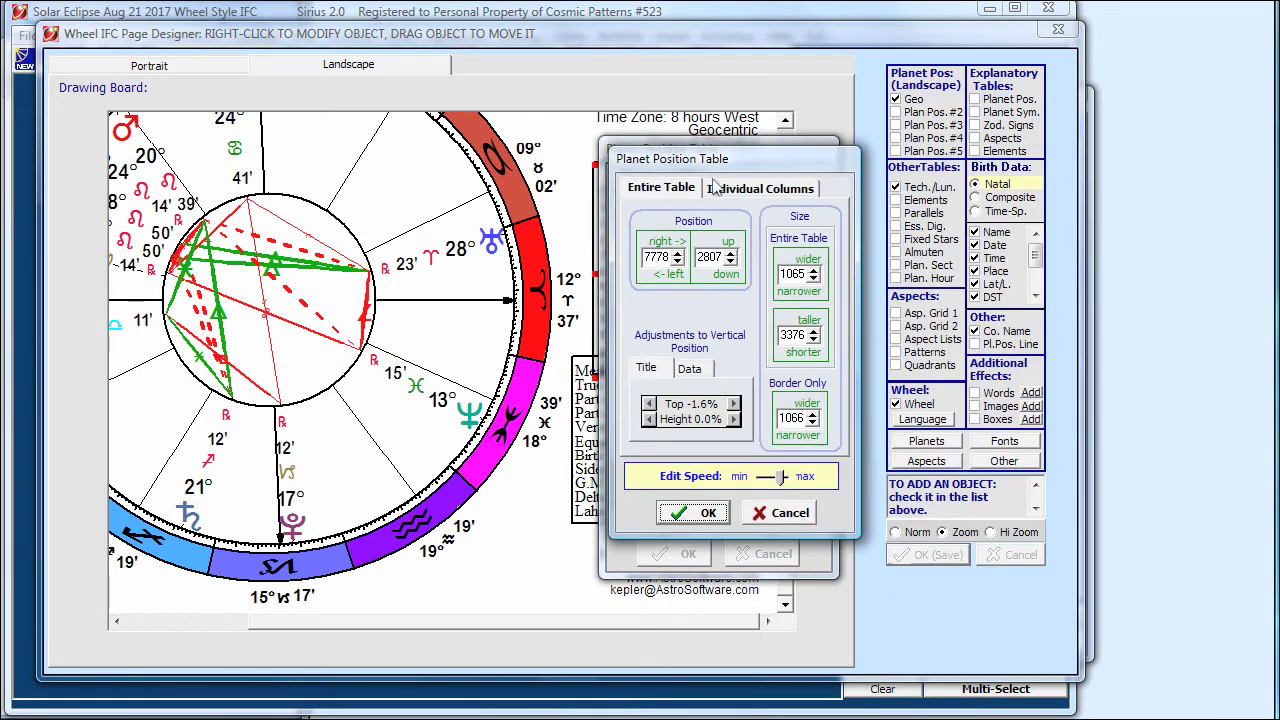
left_click_drag(694, 158, 824, 166)
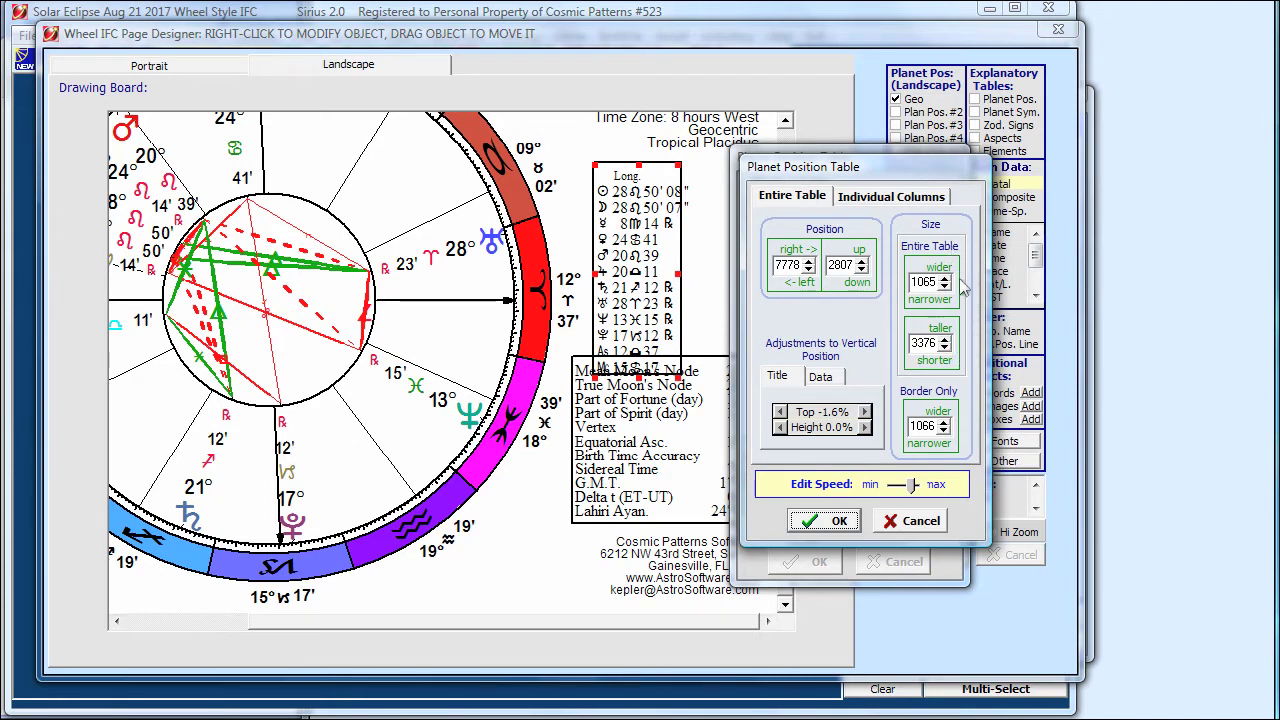
left_click(944, 349)
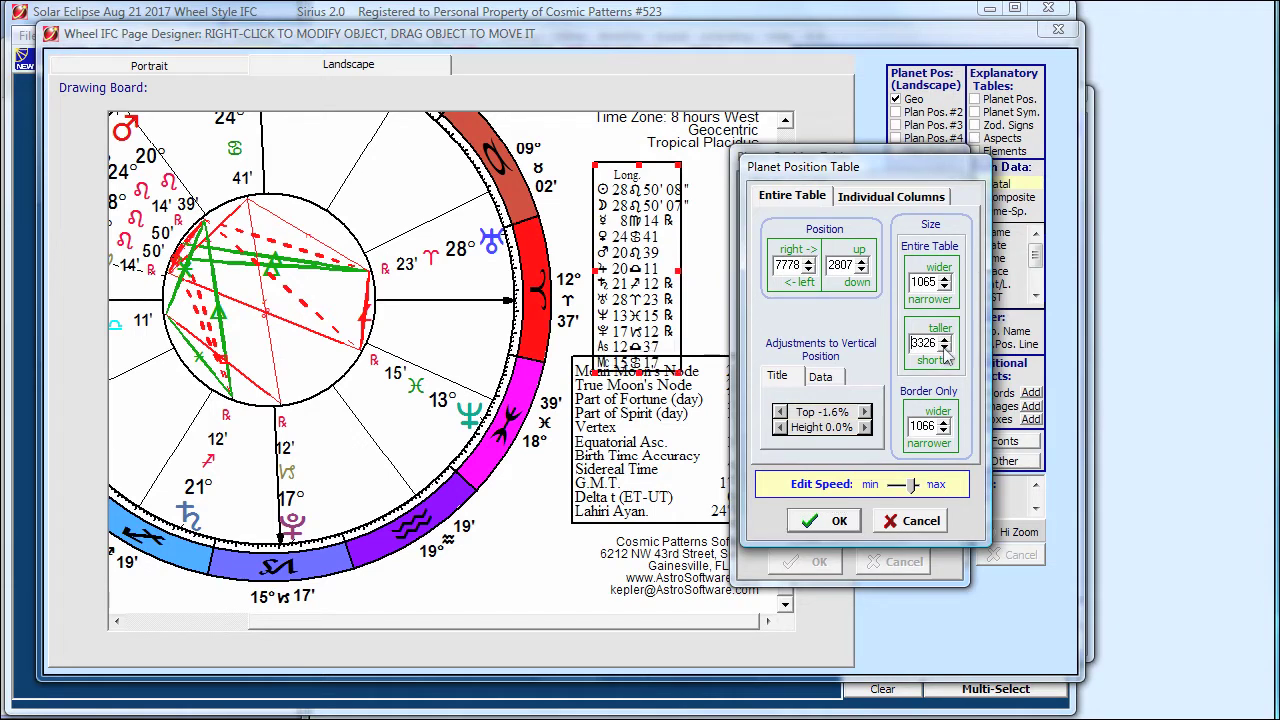
left_click(944, 348)
left_click(944, 348)
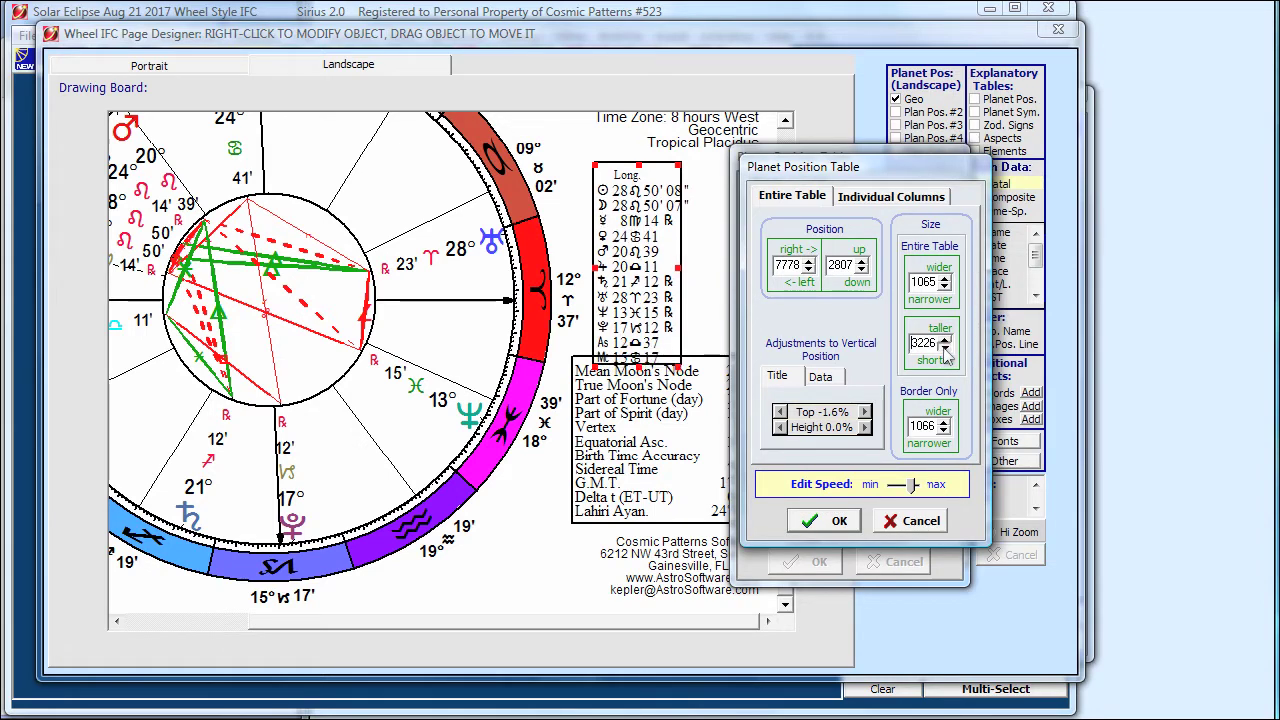
left_click(944, 348)
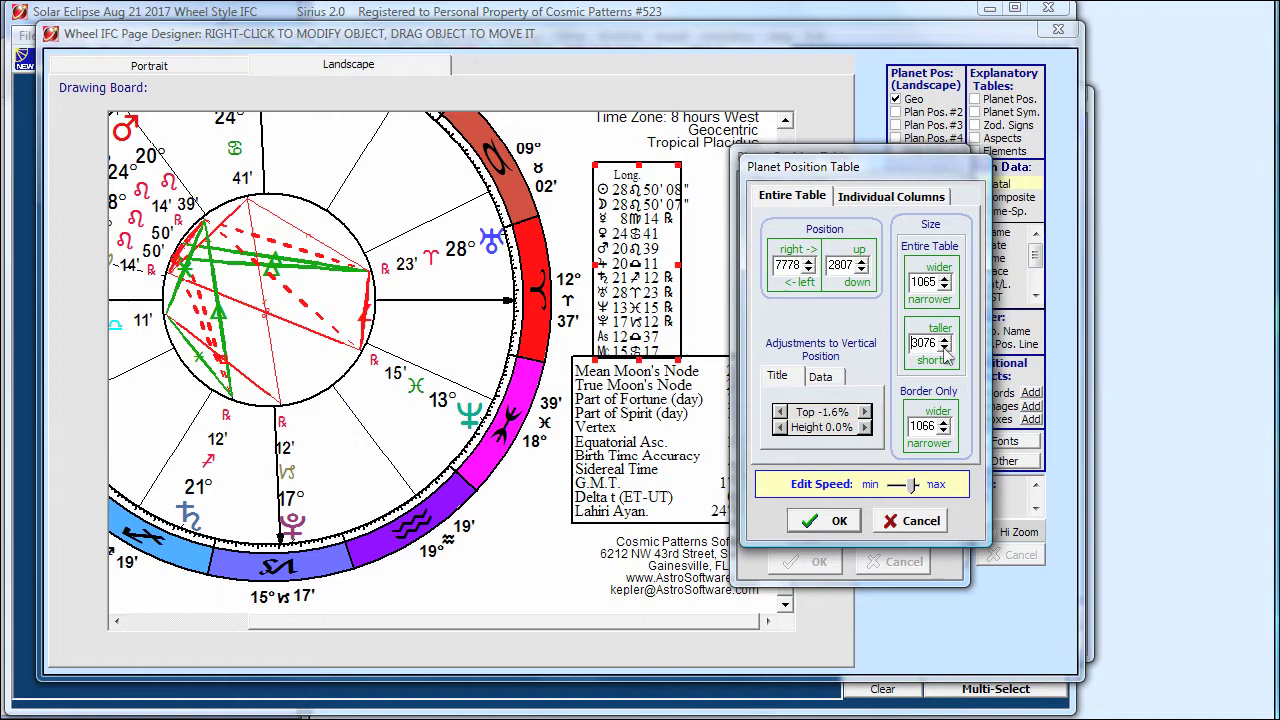
left_click(944, 348)
left_click(944, 348)
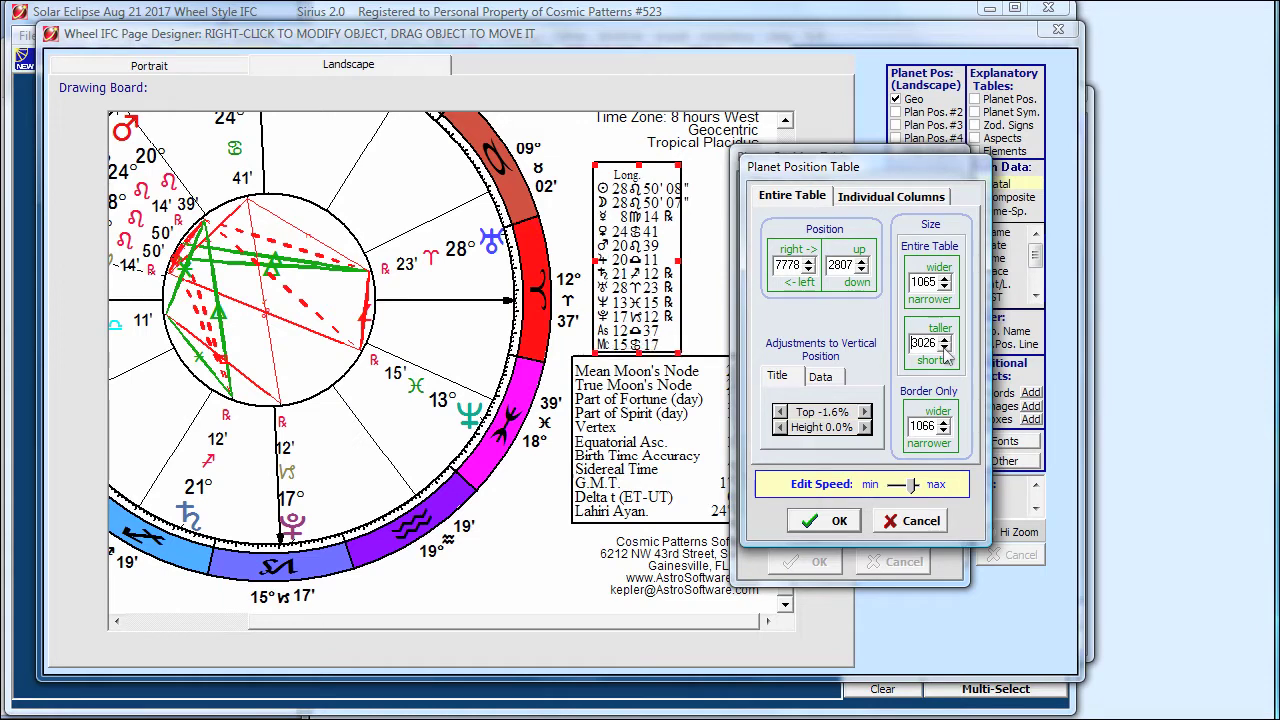
left_click(860, 263)
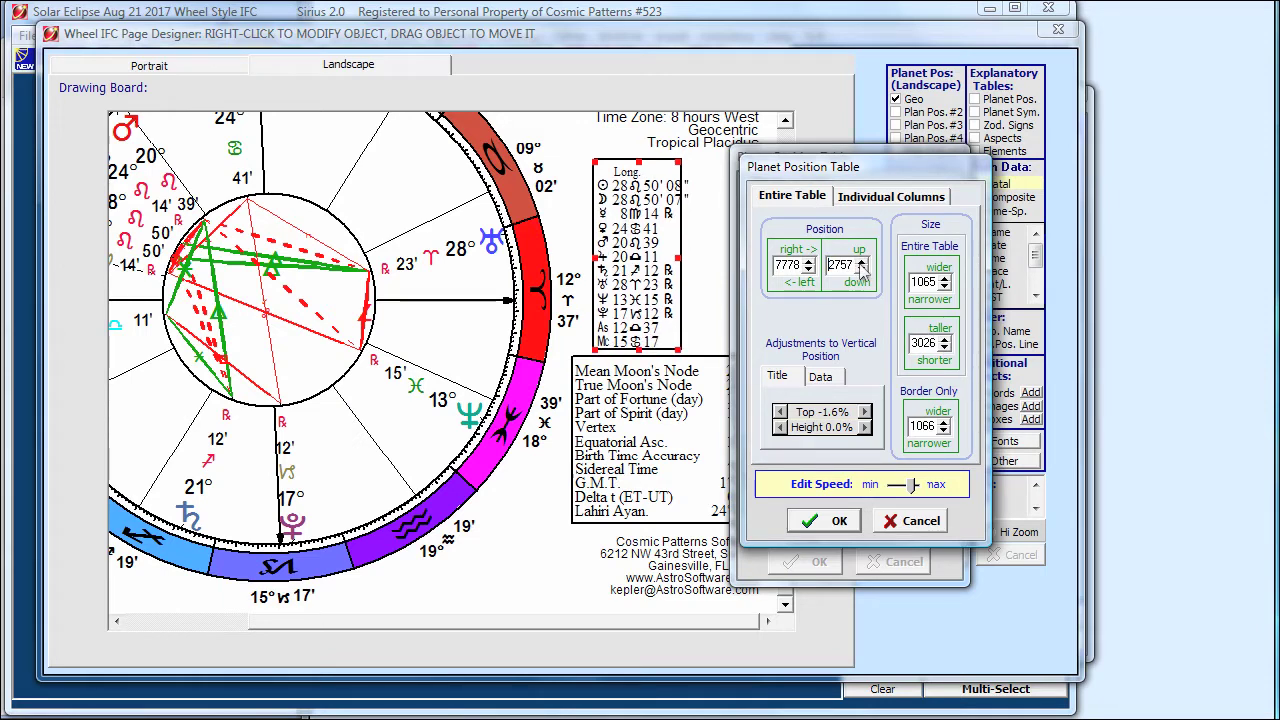
left_click(860, 263)
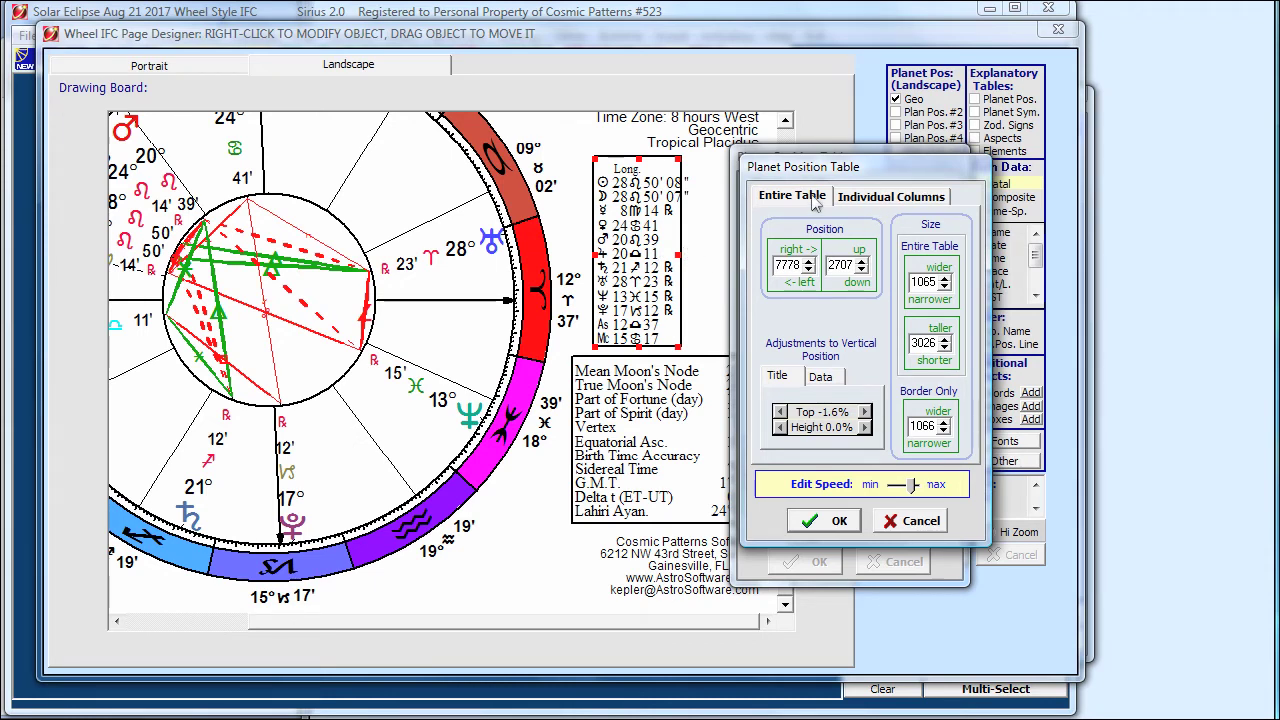
- Keep the table width at 1115 and widen its Border Only width to 1266
left_click(946, 281)
left_click(945, 281)
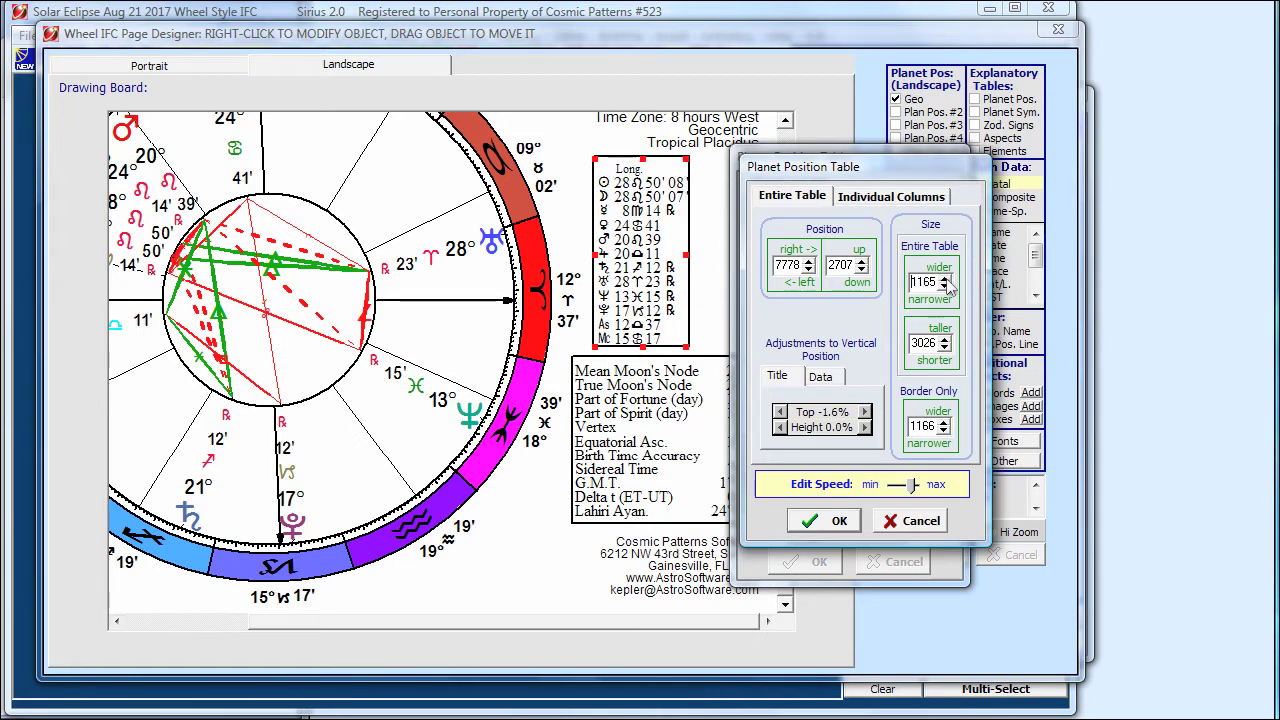
left_click(945, 281)
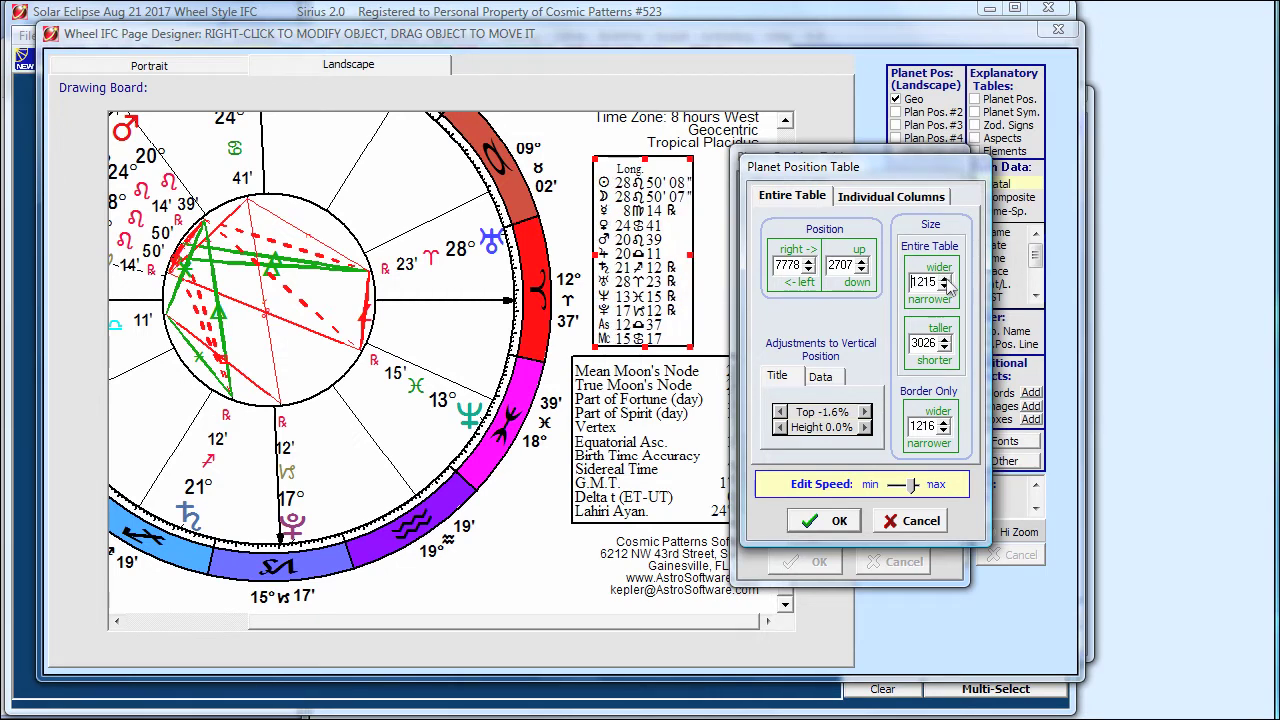
left_click(945, 281)
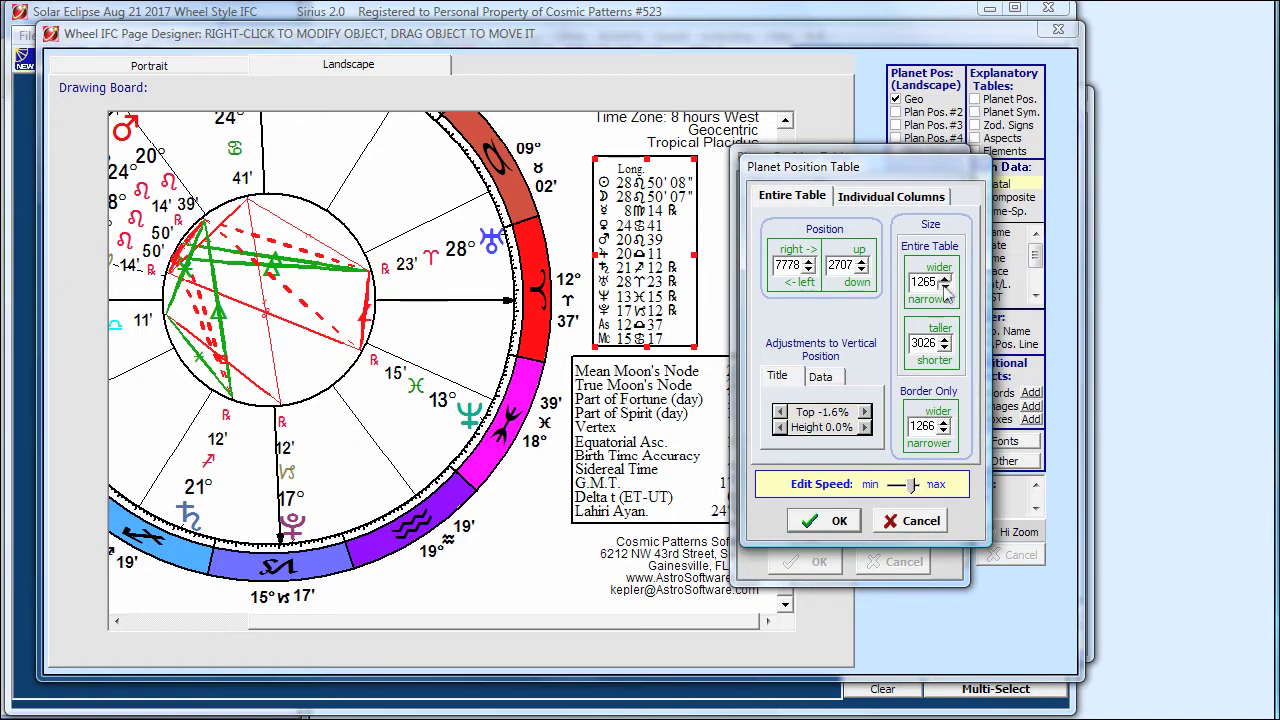
left_click_drag(945, 287, 946, 289)
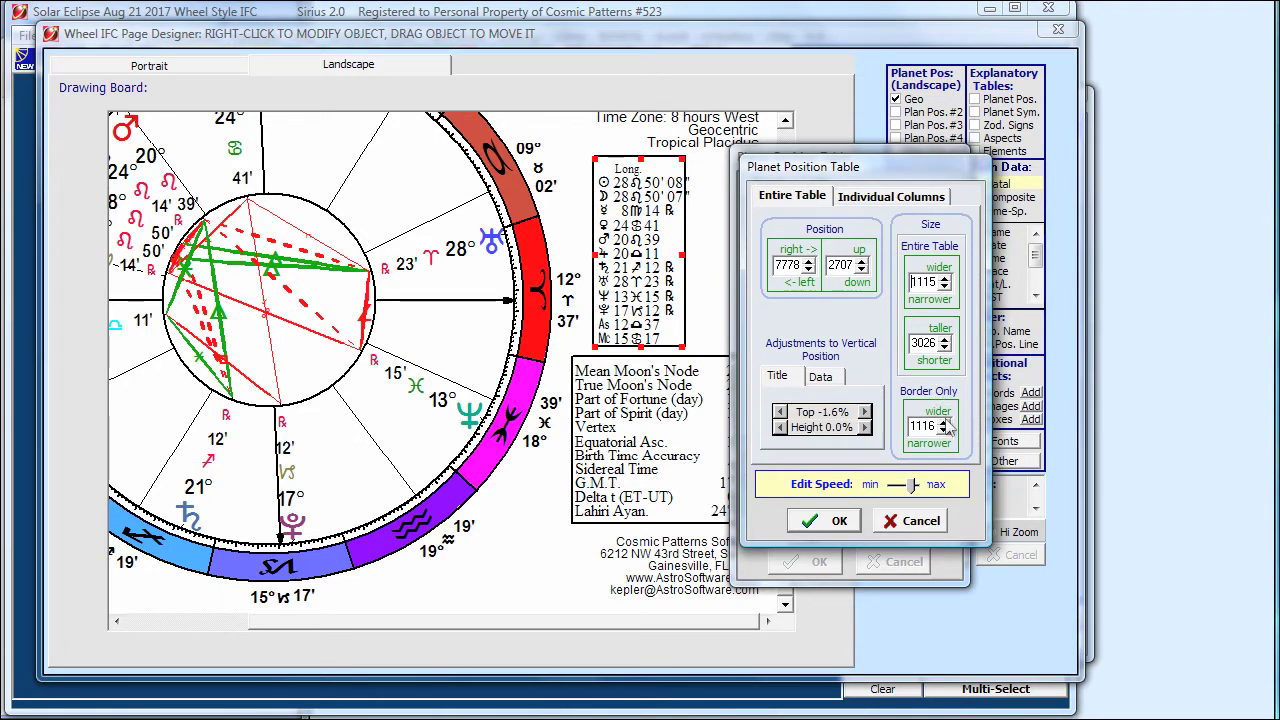
left_click(946, 424)
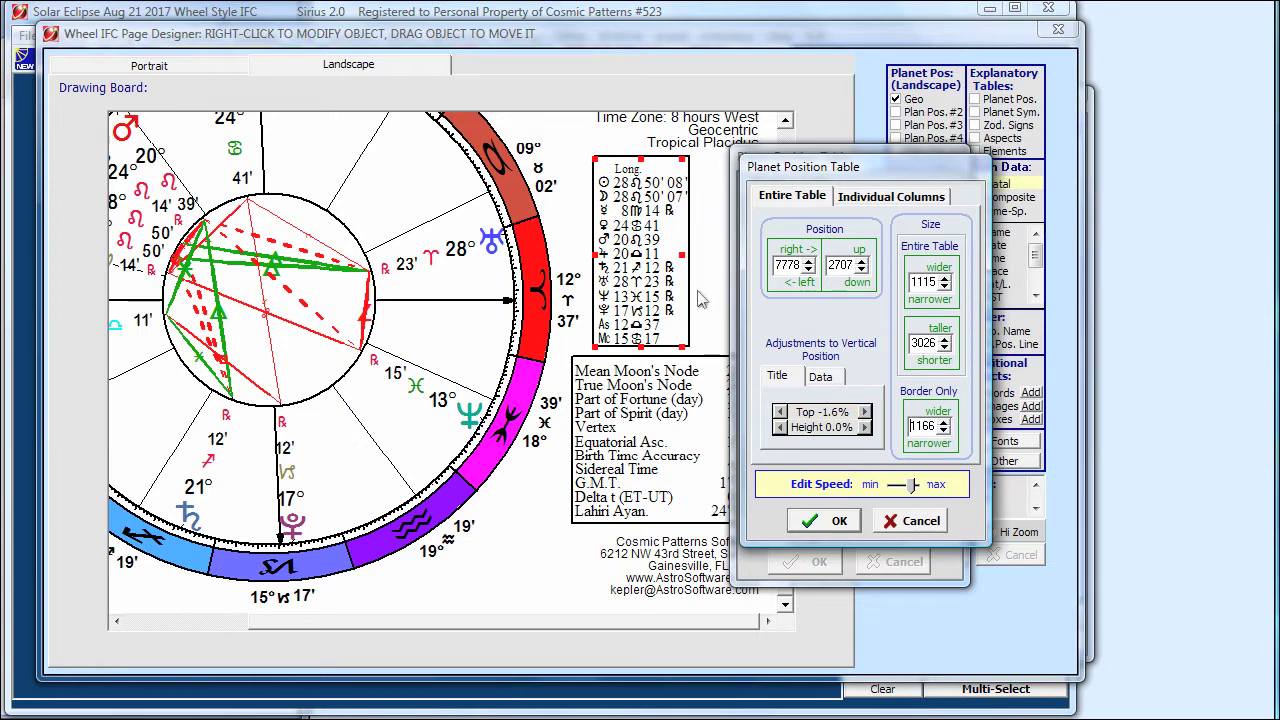
left_click(945, 421)
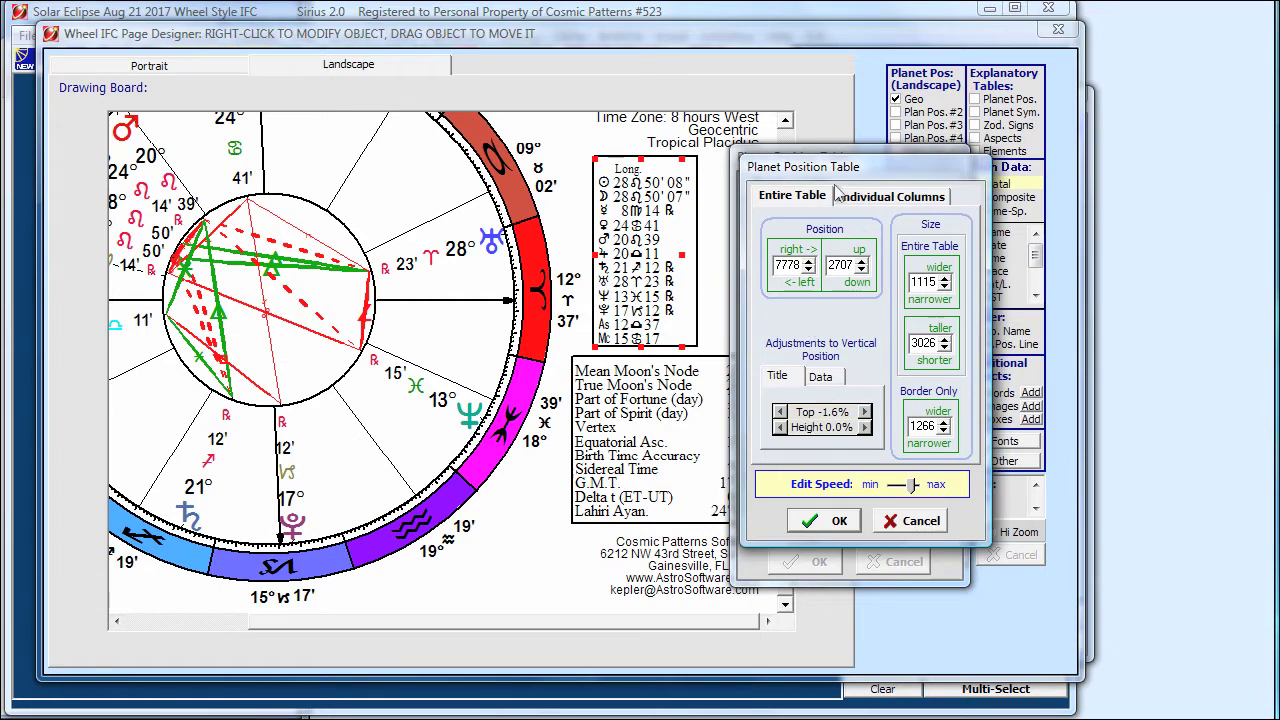
- Under Individual Columns, set the 1st column's title to 48% and data to 30%
left_click(871, 200)
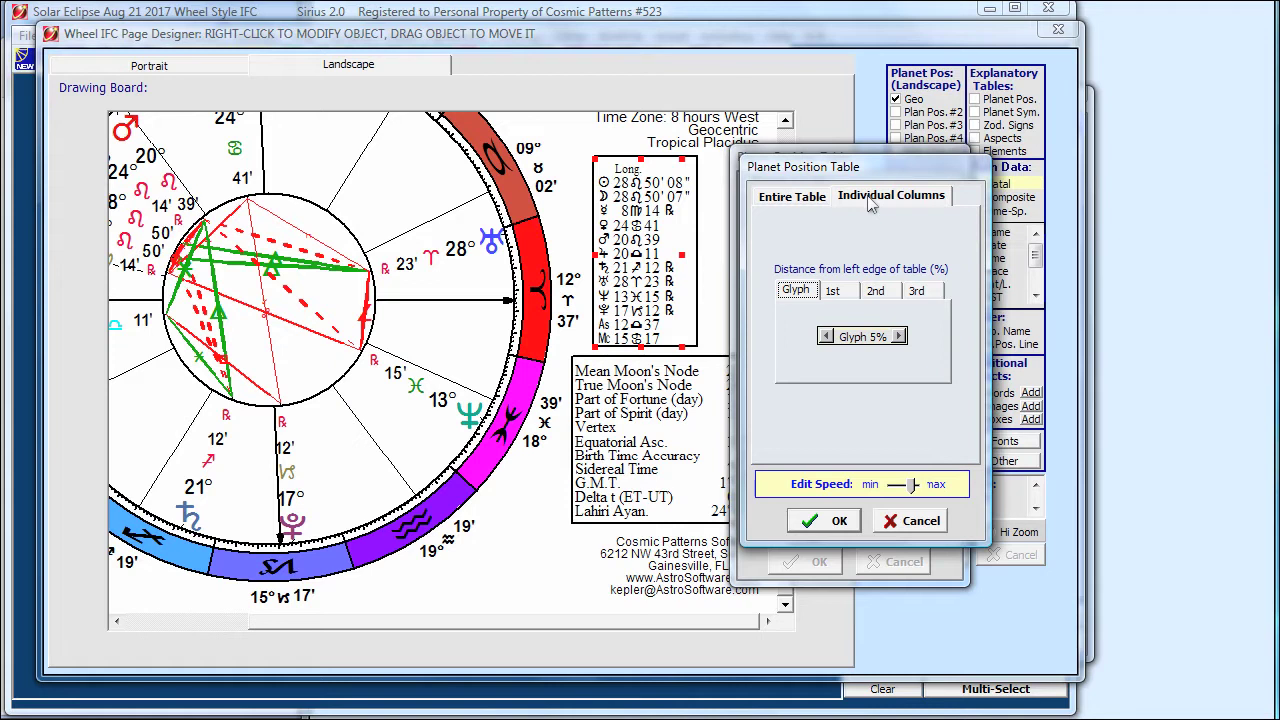
left_click(838, 292)
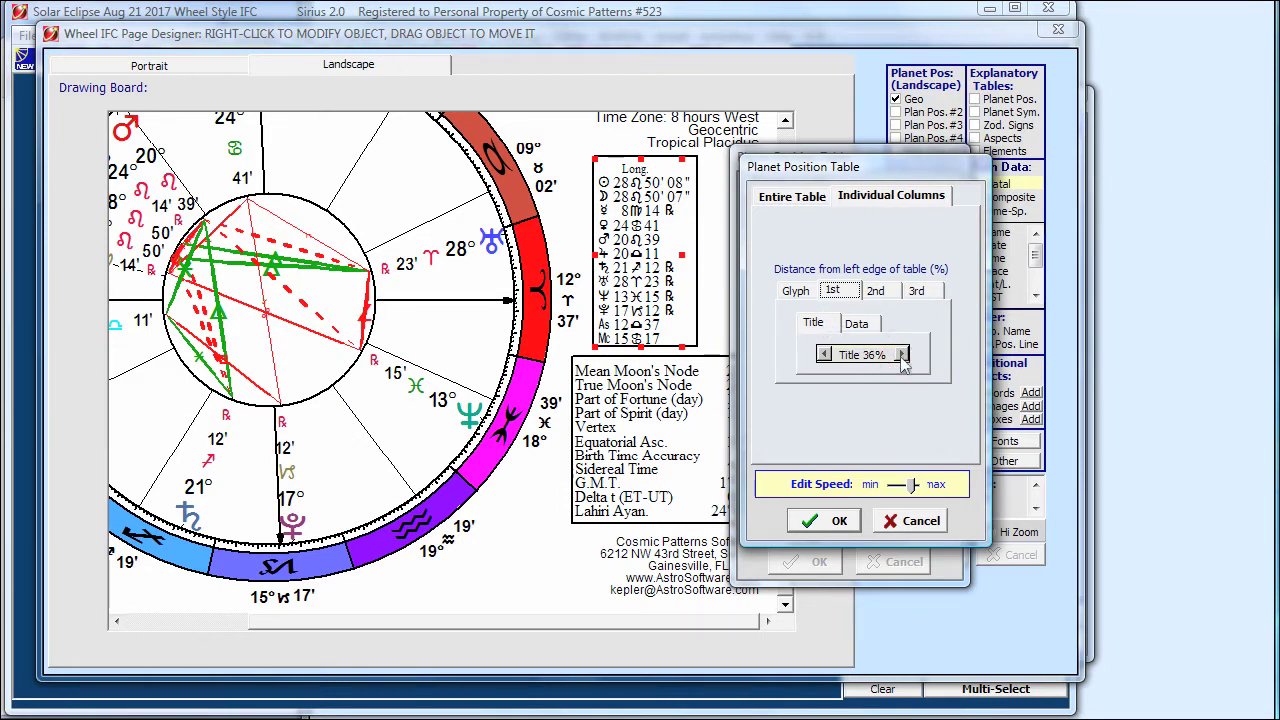
left_click(901, 356)
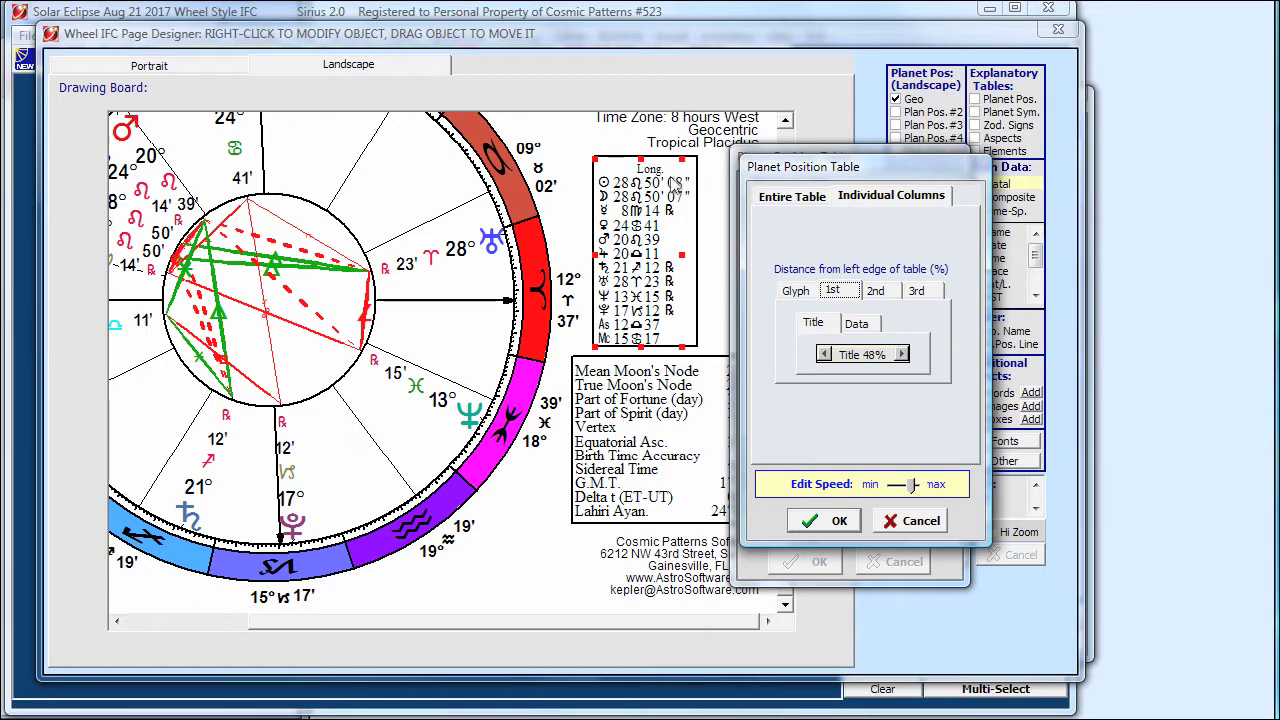
left_click(856, 323)
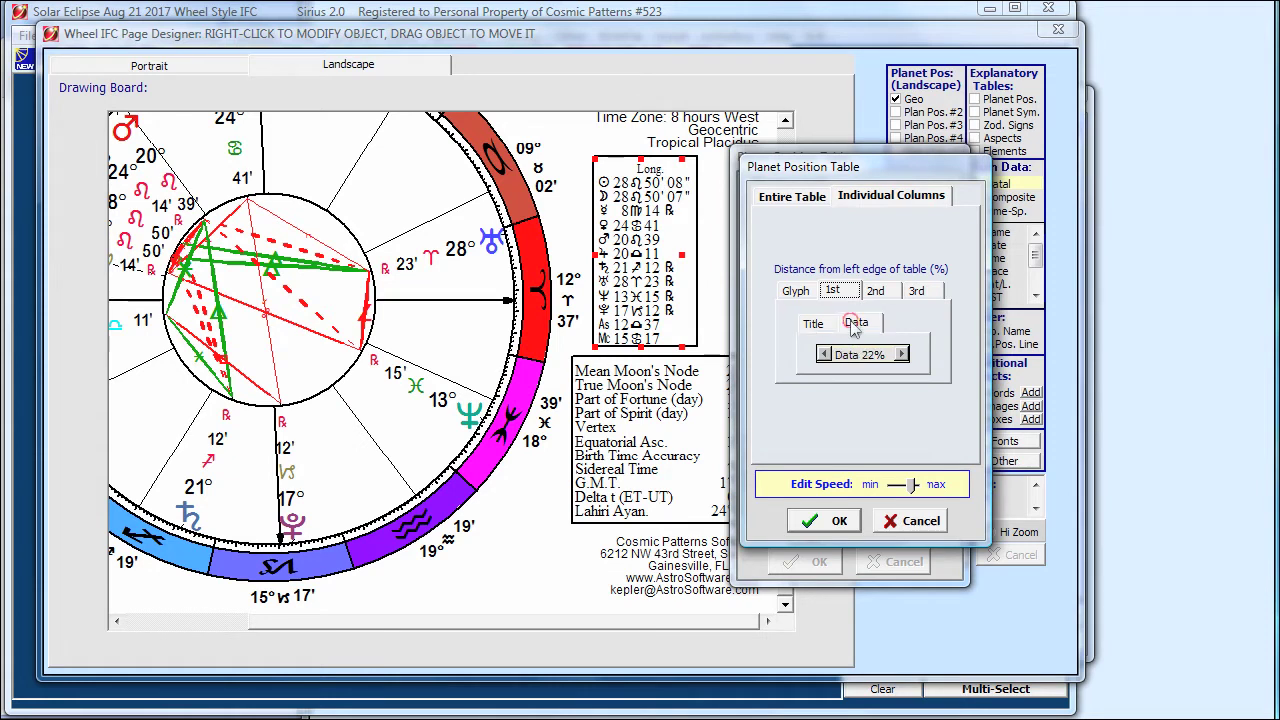
left_click(902, 358)
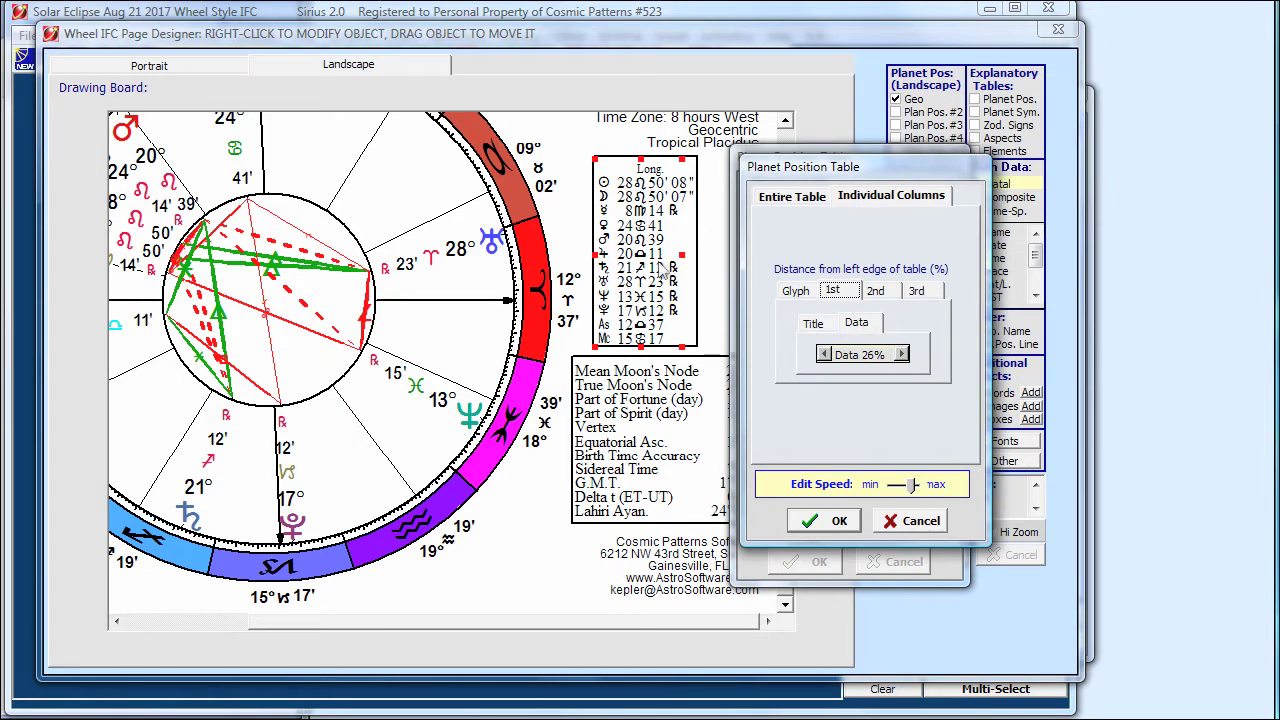
left_click(903, 356)
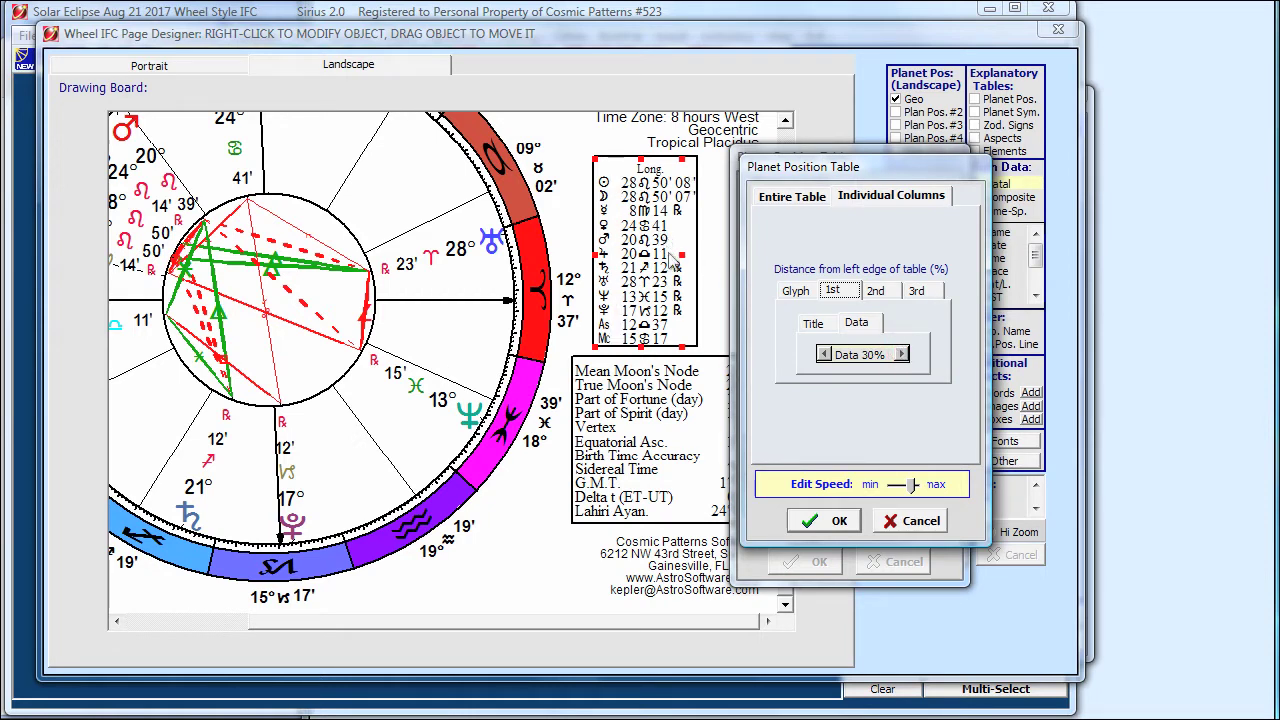
- Set the glyph column to 10% using a lower edit speed, then return to Entire Table
left_click(795, 290)
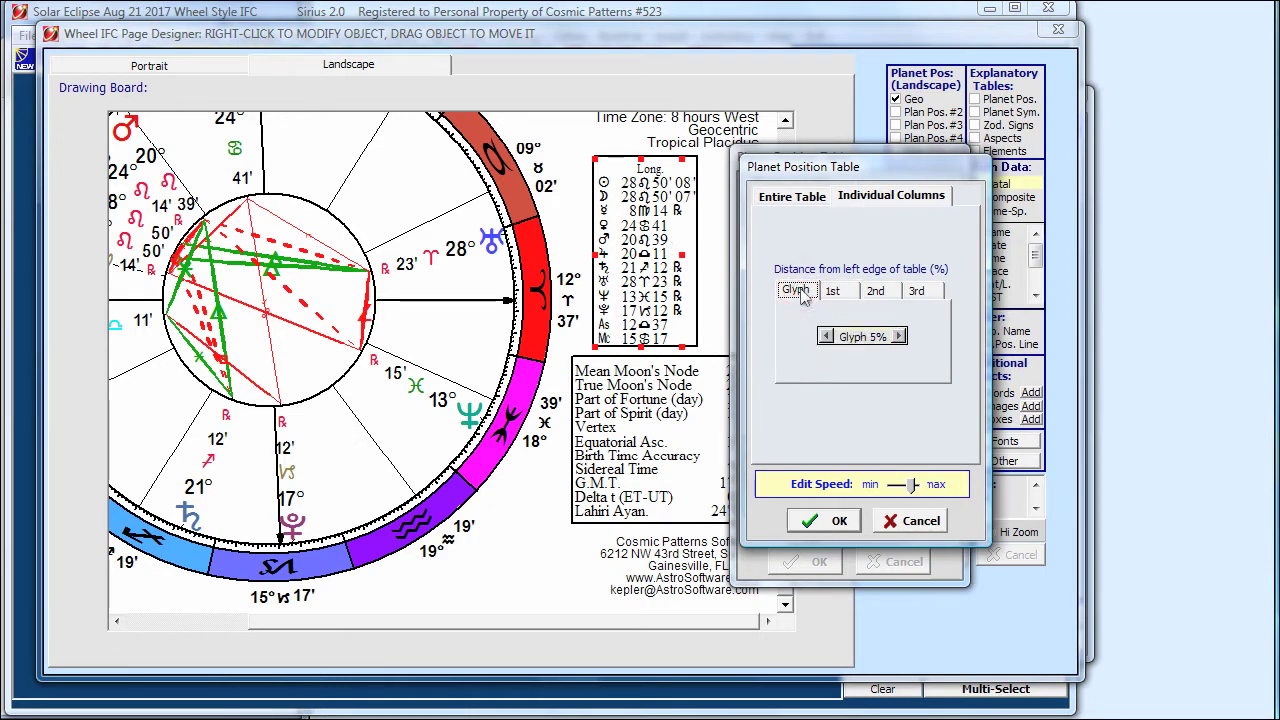
left_click(899, 337)
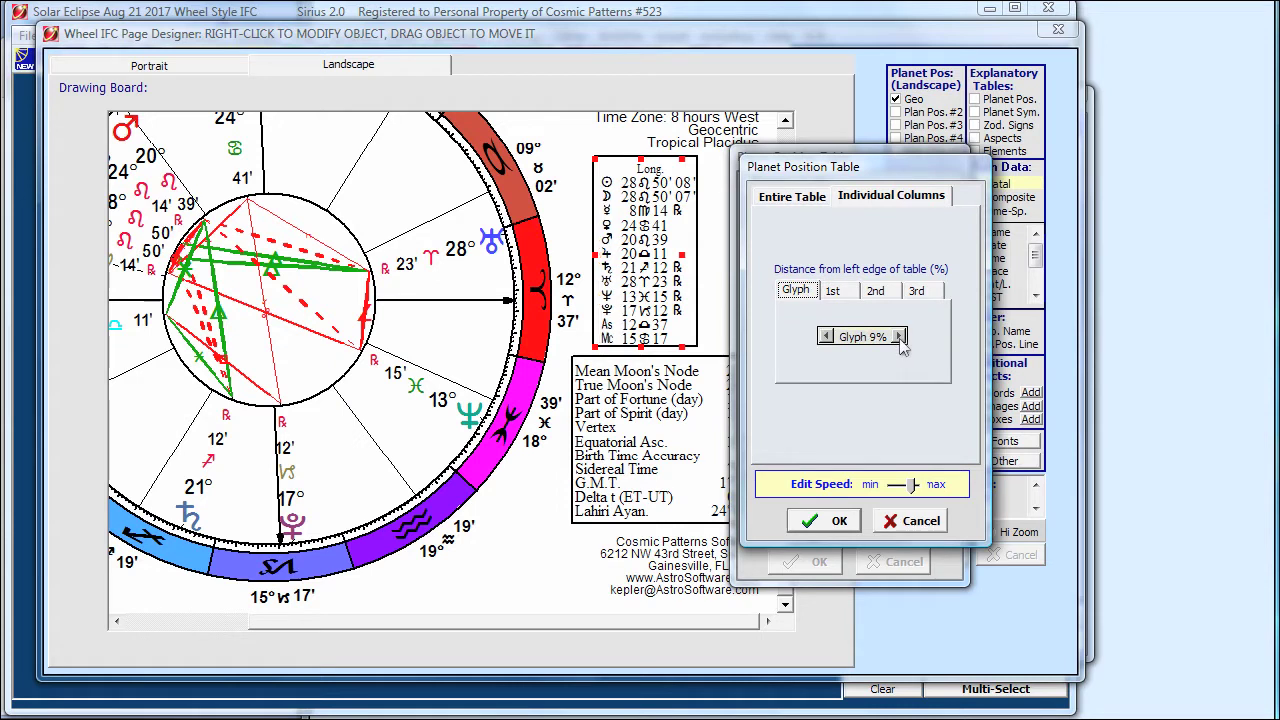
left_click(899, 337)
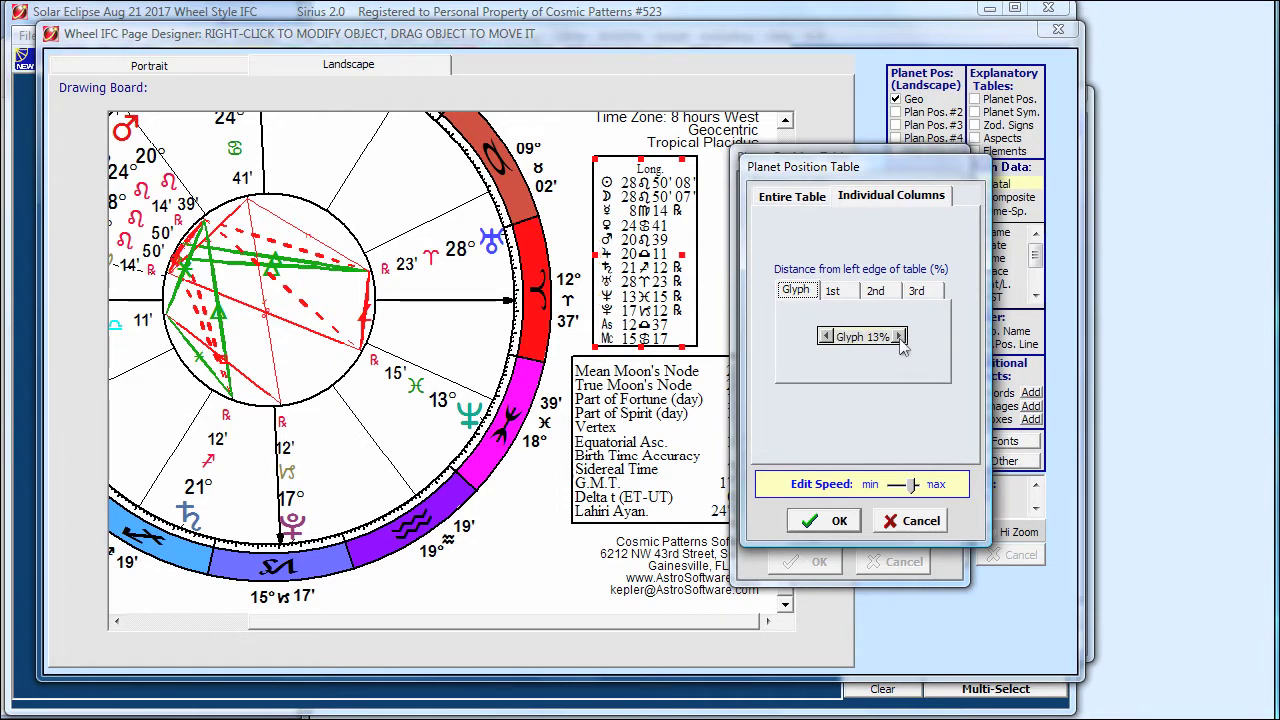
left_click(826, 338)
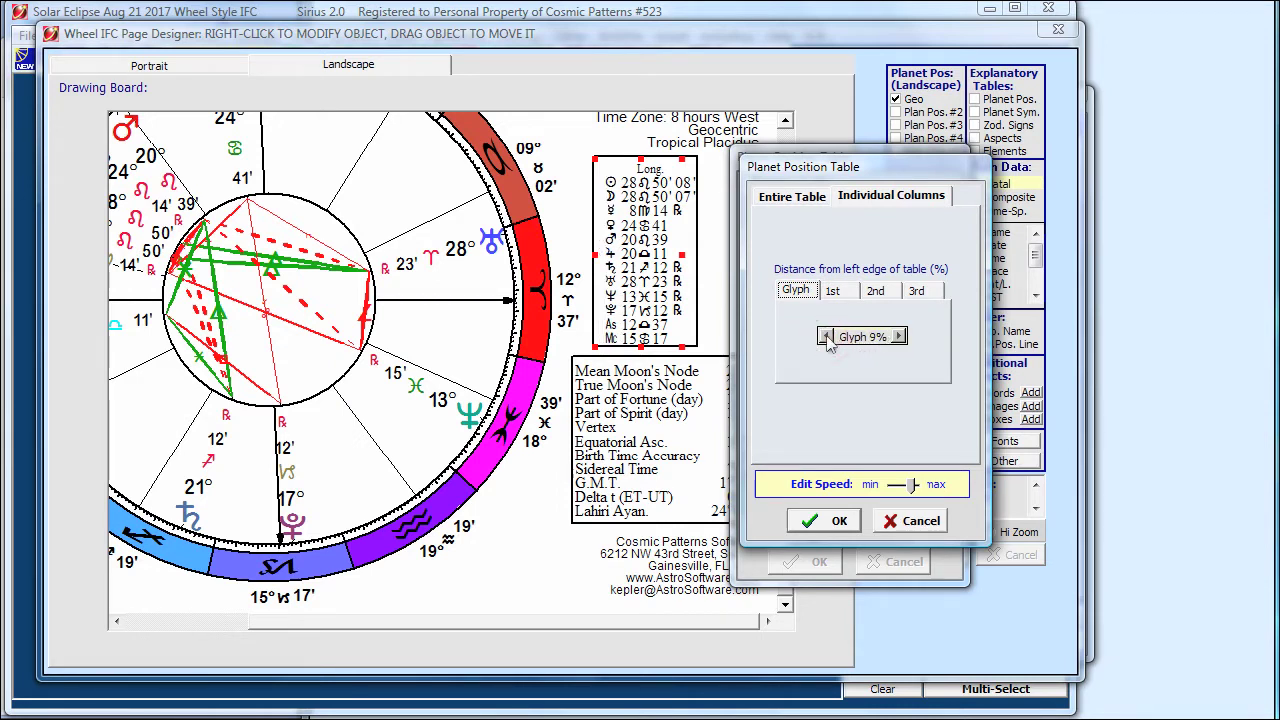
left_click(898, 489)
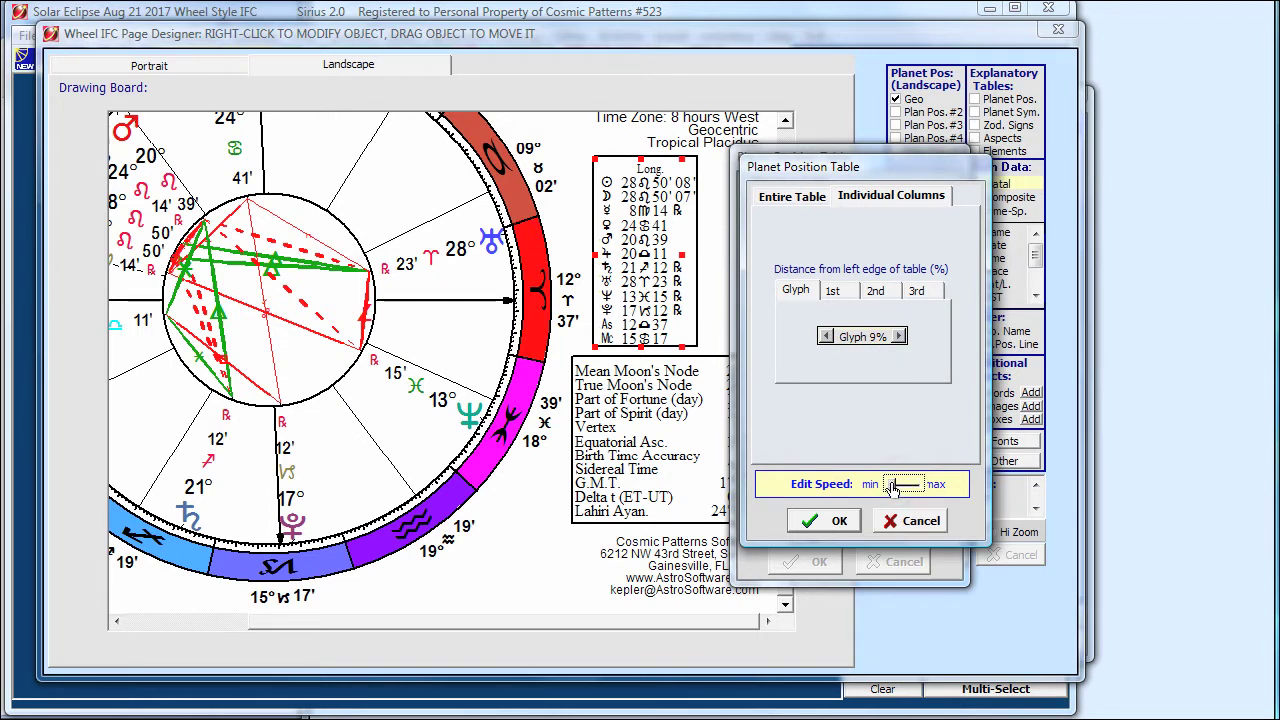
left_click(899, 337)
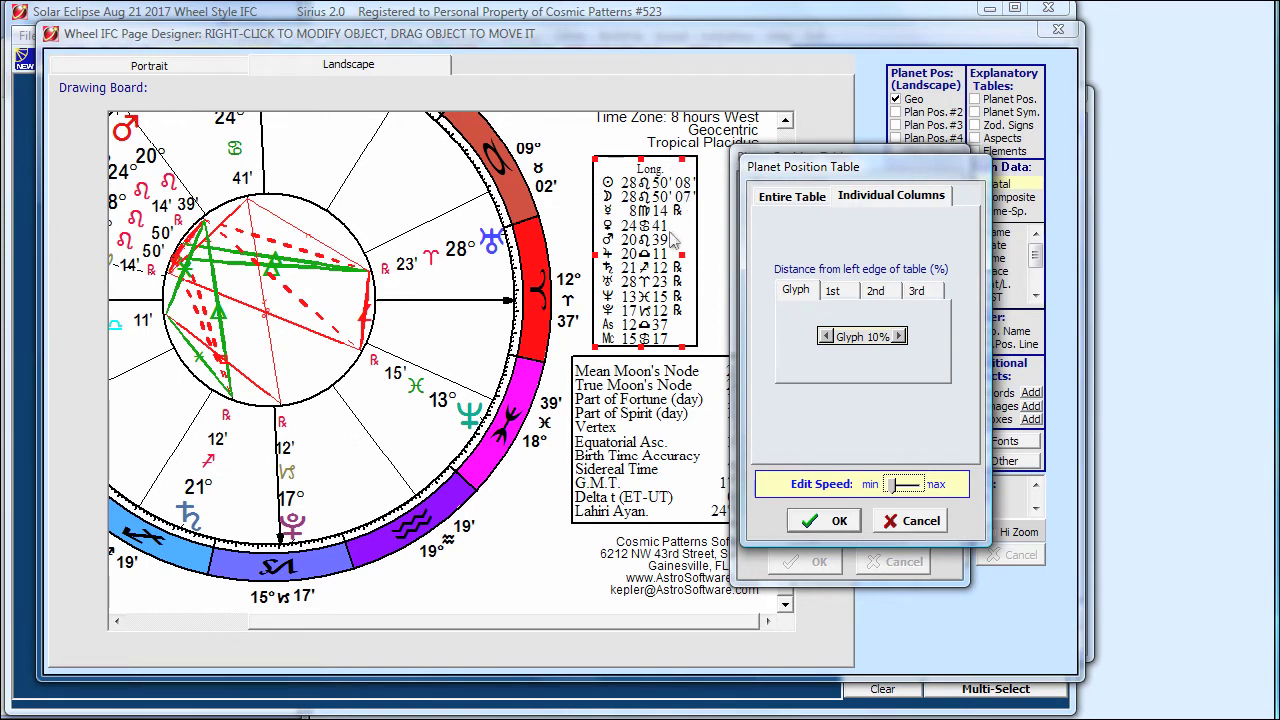
left_click(795, 197)
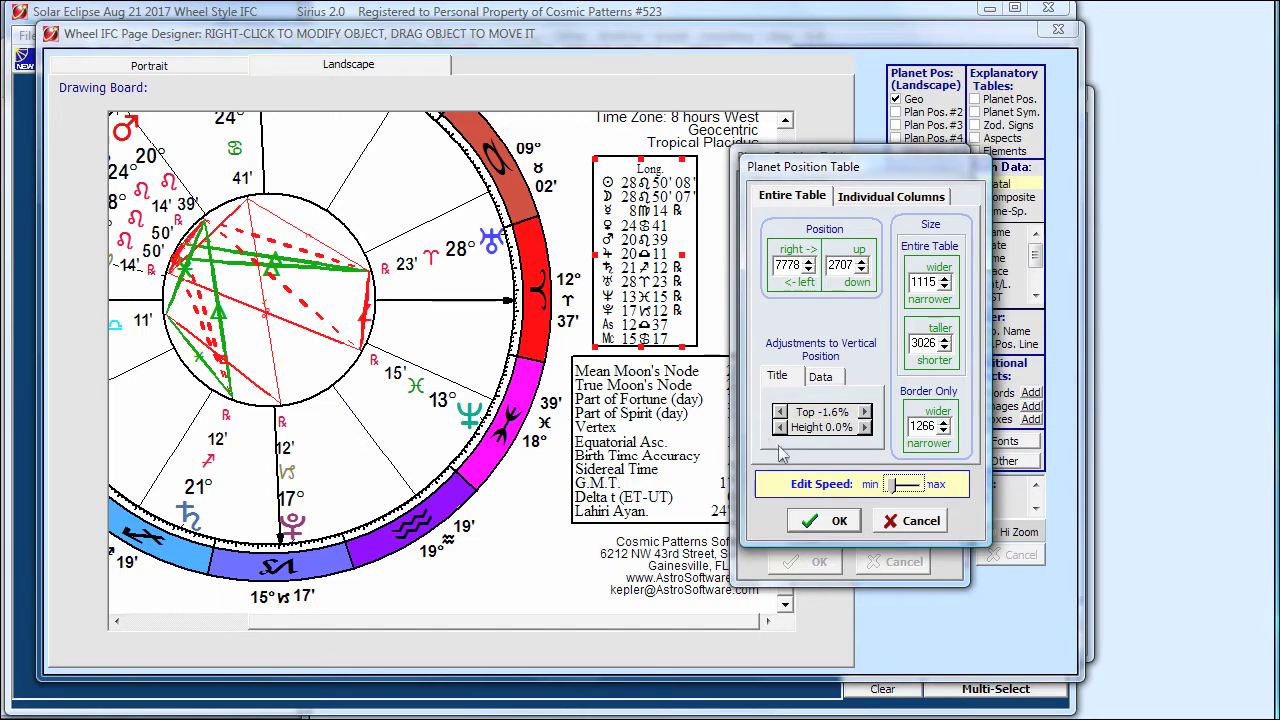
- Try Title Top offsets between -3.5% and -6.0% with larger edit steps, then cancel
left_click(790, 385)
left_click_drag(895, 490, 916, 491)
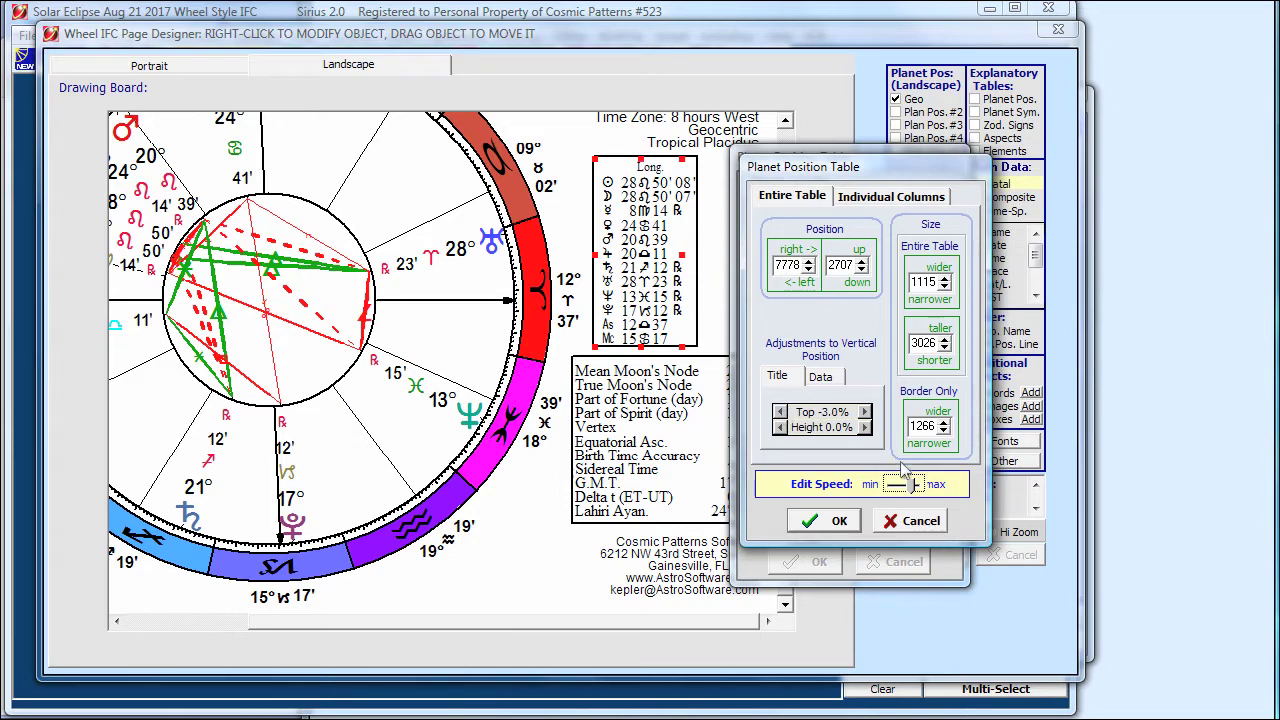
left_click_drag(913, 485, 918, 485)
left_click(780, 412)
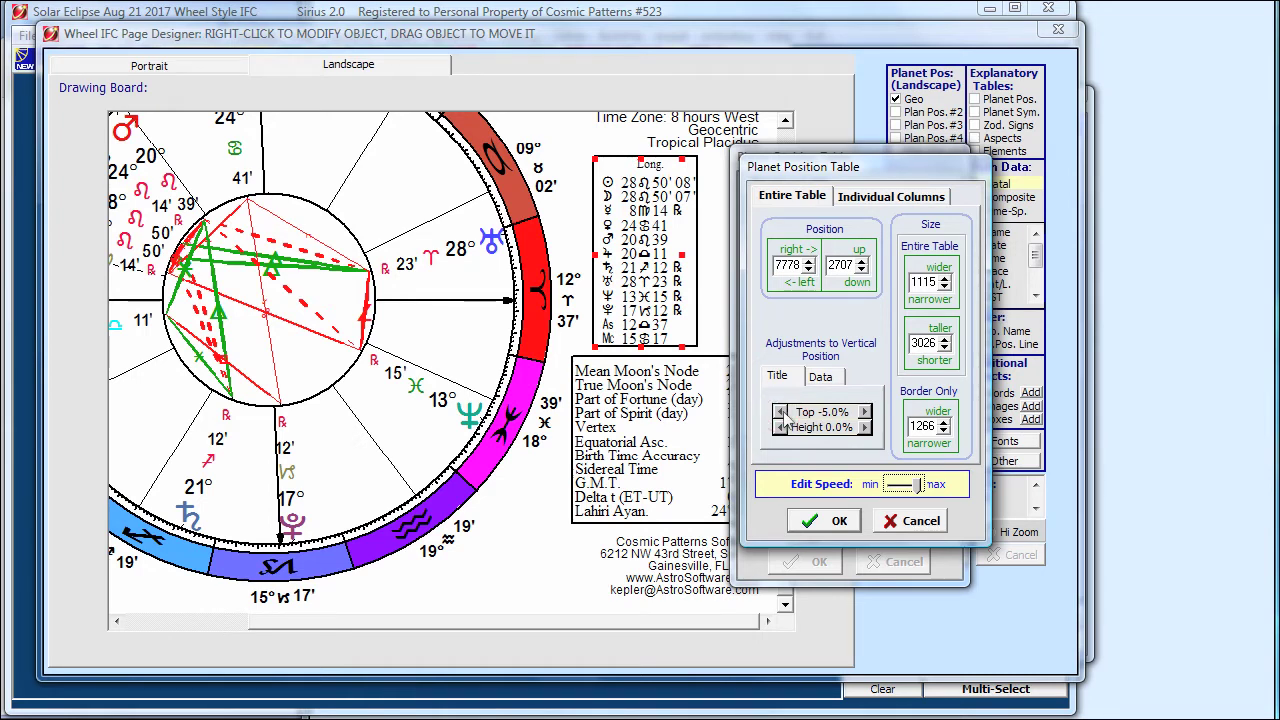
left_click(780, 412)
left_click(865, 412)
left_click(865, 412)
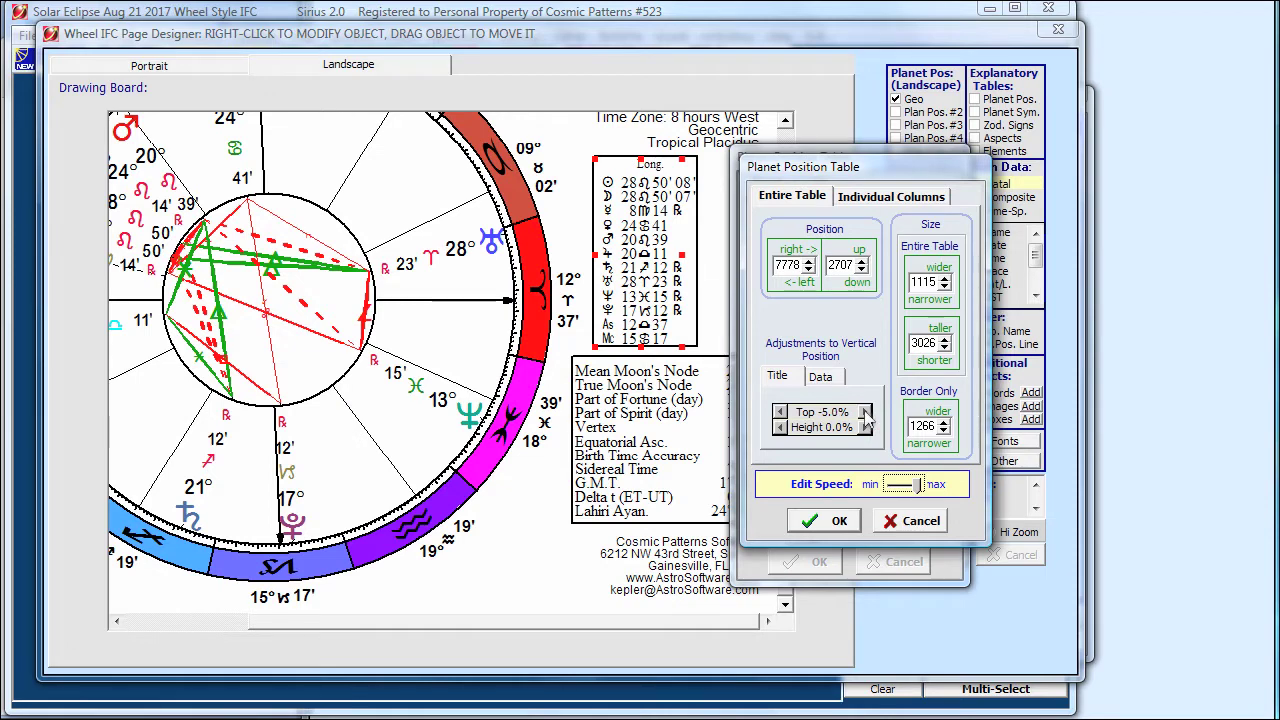
left_click(865, 412)
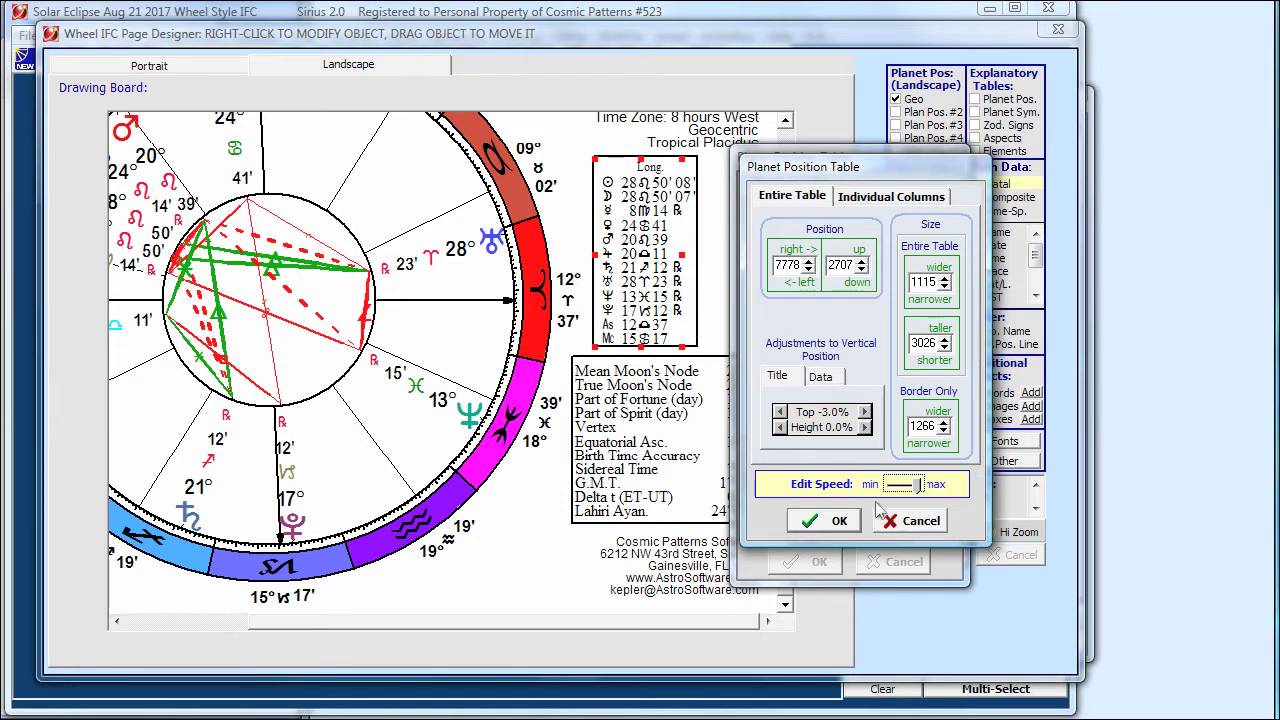
left_click(912, 521)
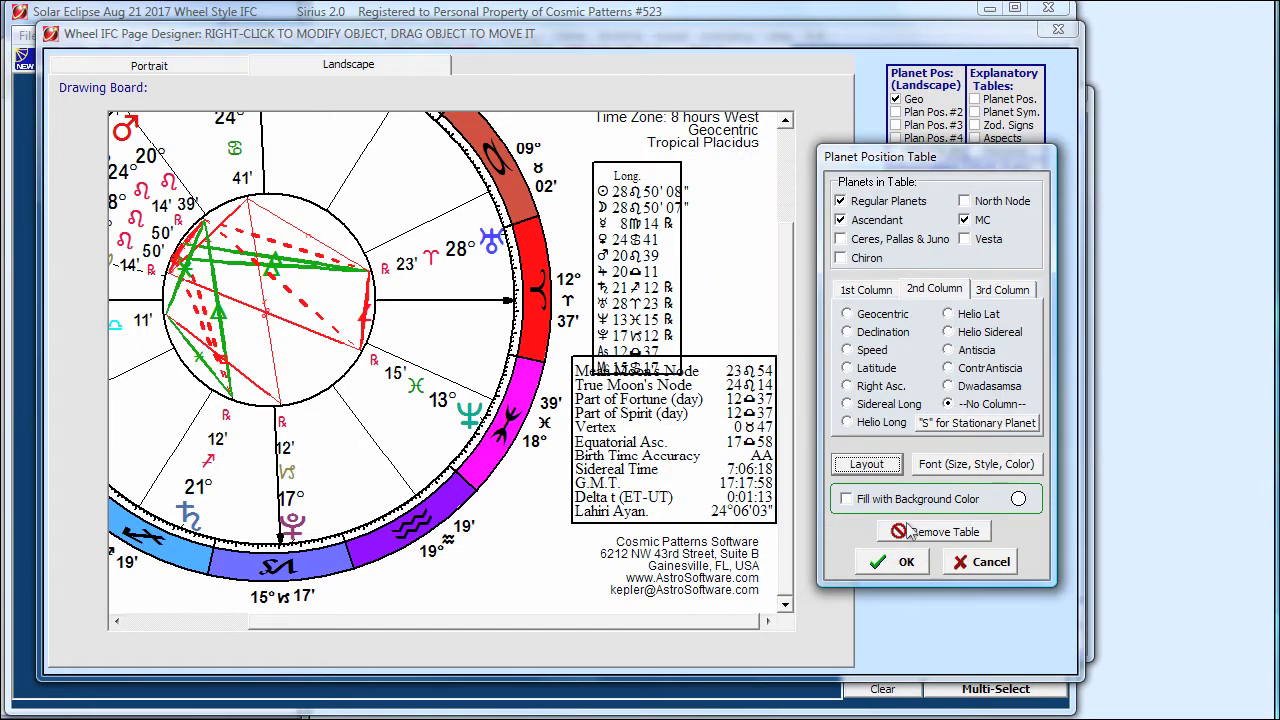
- Uncheck the Ascendant and MC rows and choose Speed as the 2nd column
left_click(841, 221)
left_click(964, 220)
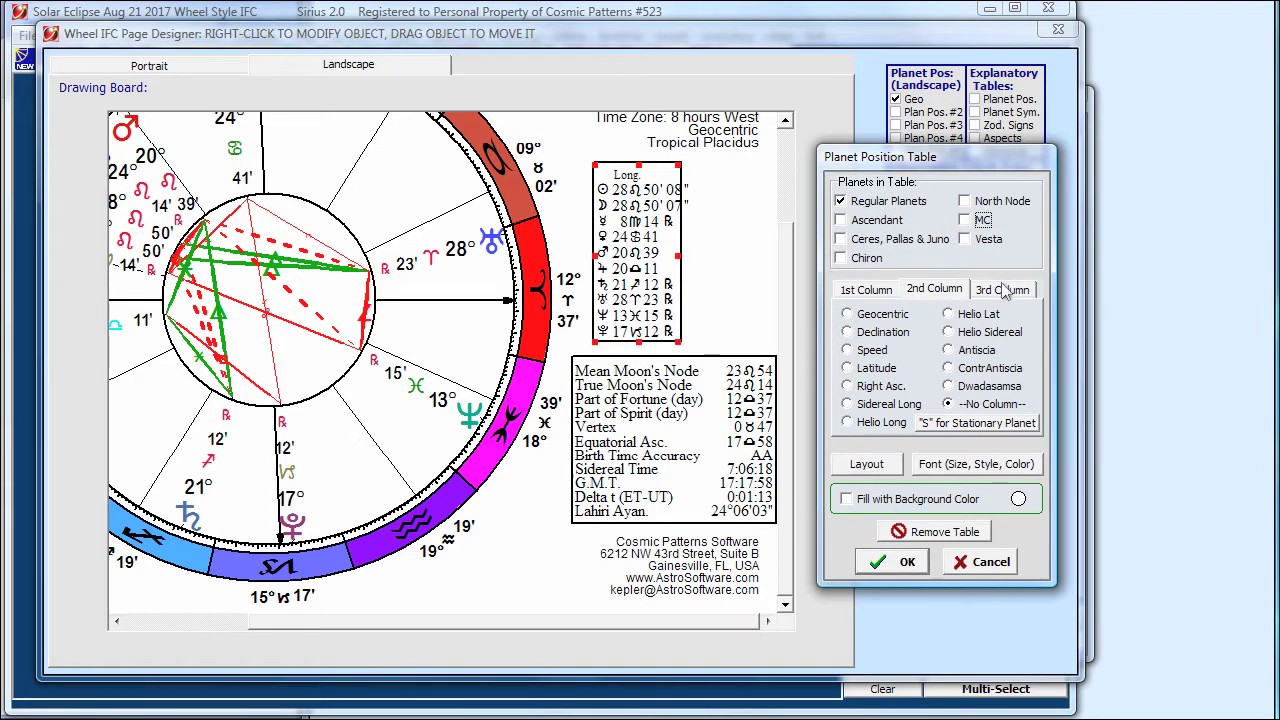
left_click(866, 351)
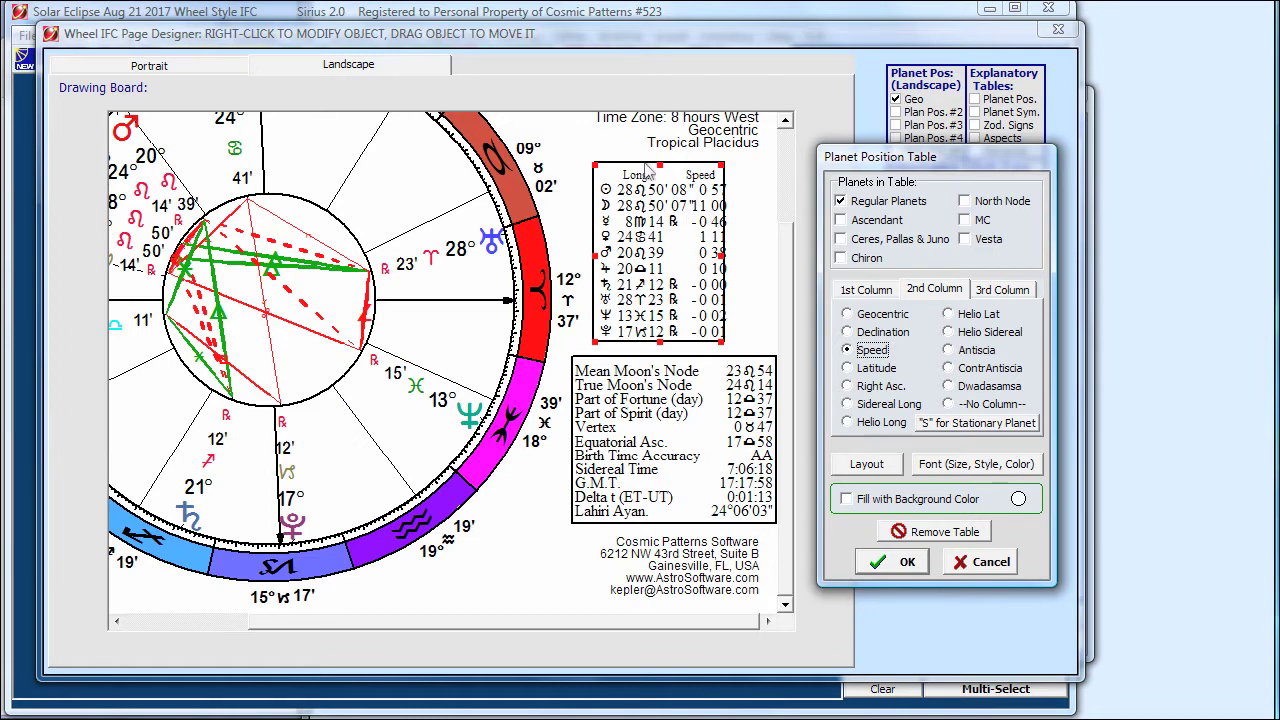
- Position the 2nd column's Speed data at 81% and its heading at 83%, then confirm
left_click(872, 470)
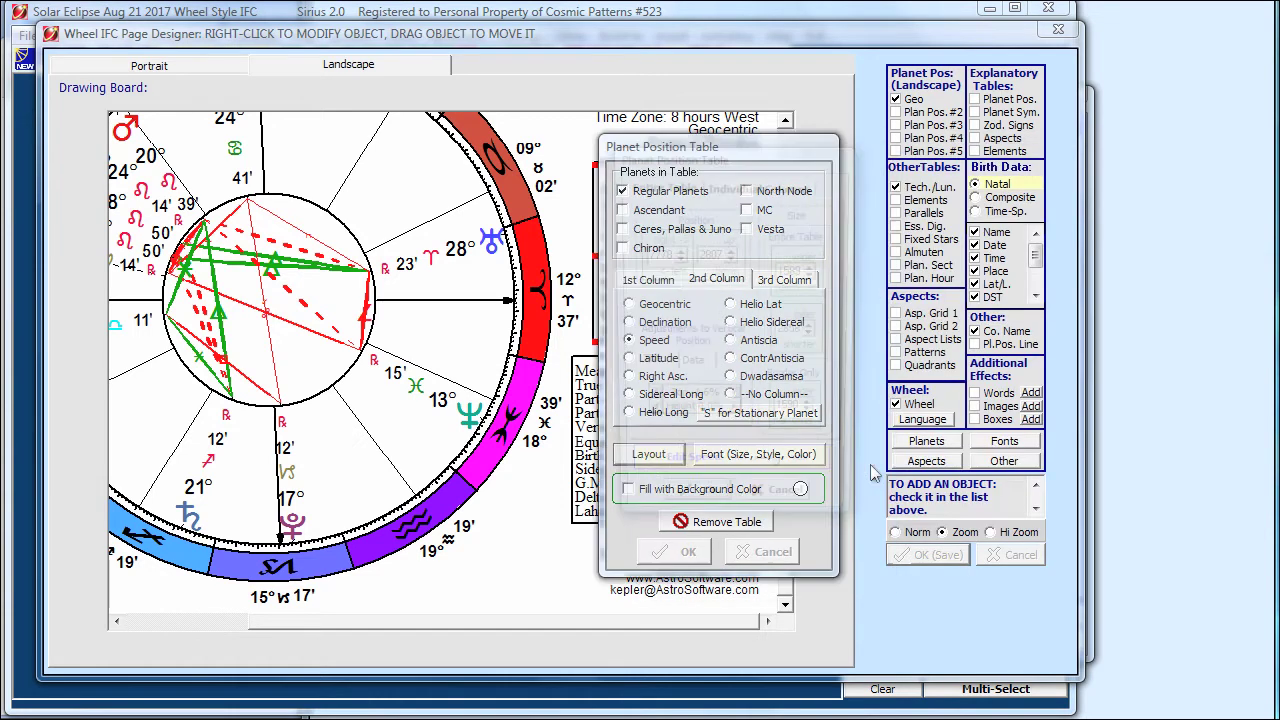
left_click_drag(706, 160, 950, 156)
left_click(1000, 184)
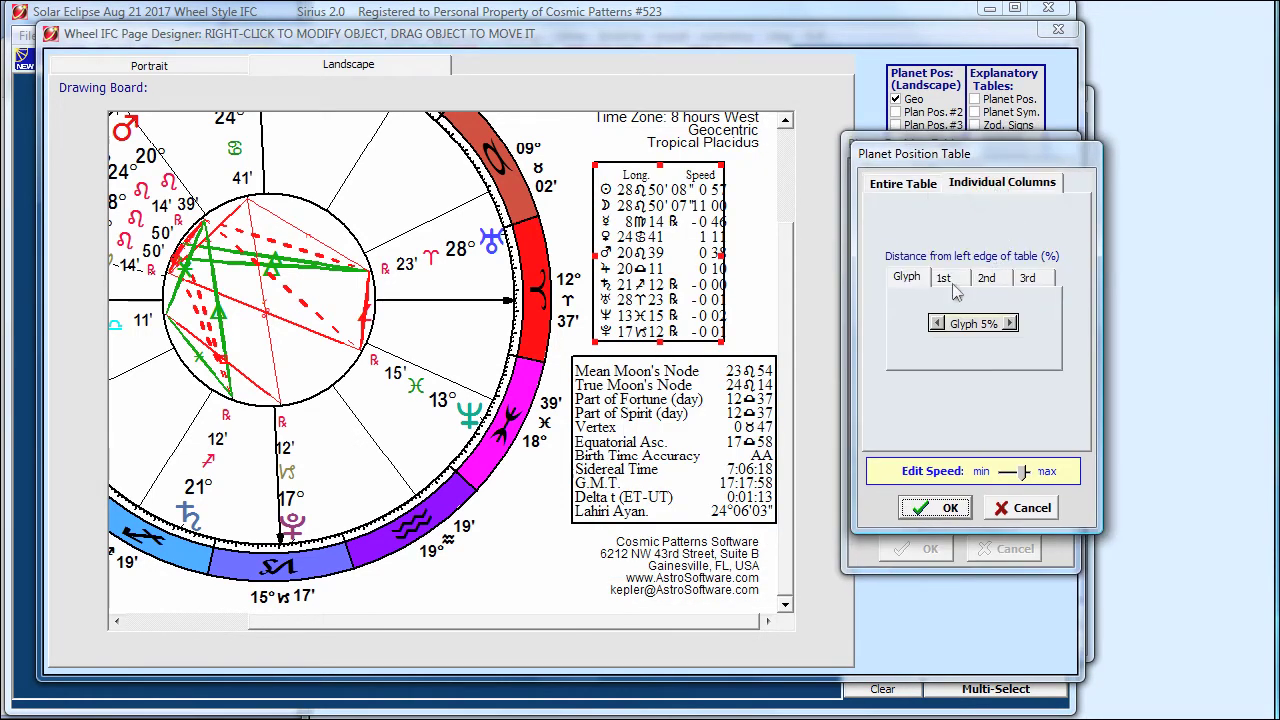
left_click(986, 279)
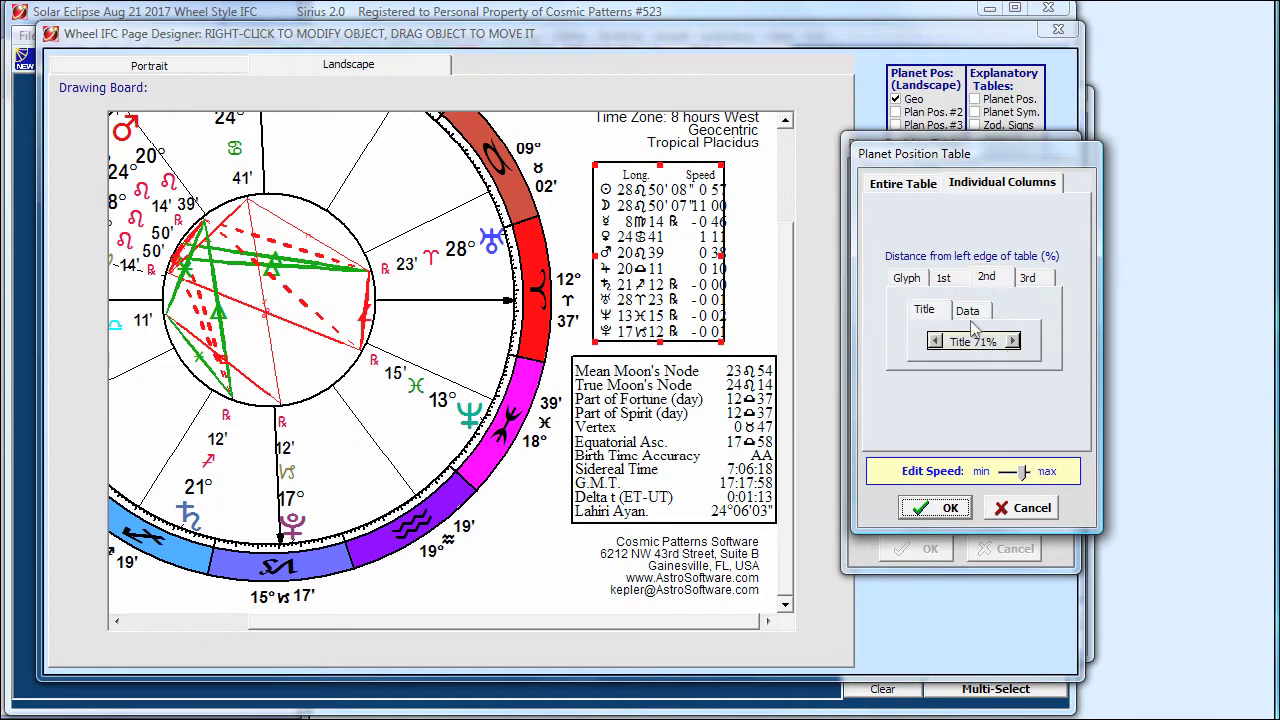
left_click(968, 313)
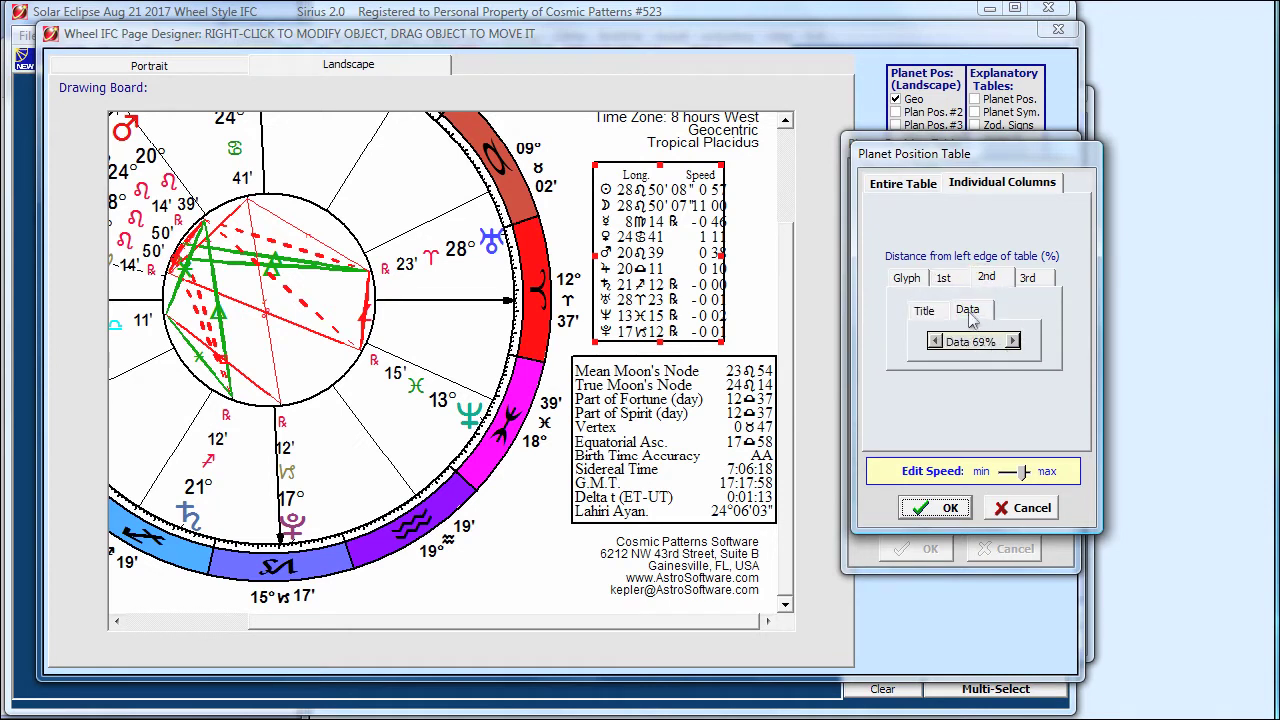
left_click(1014, 342)
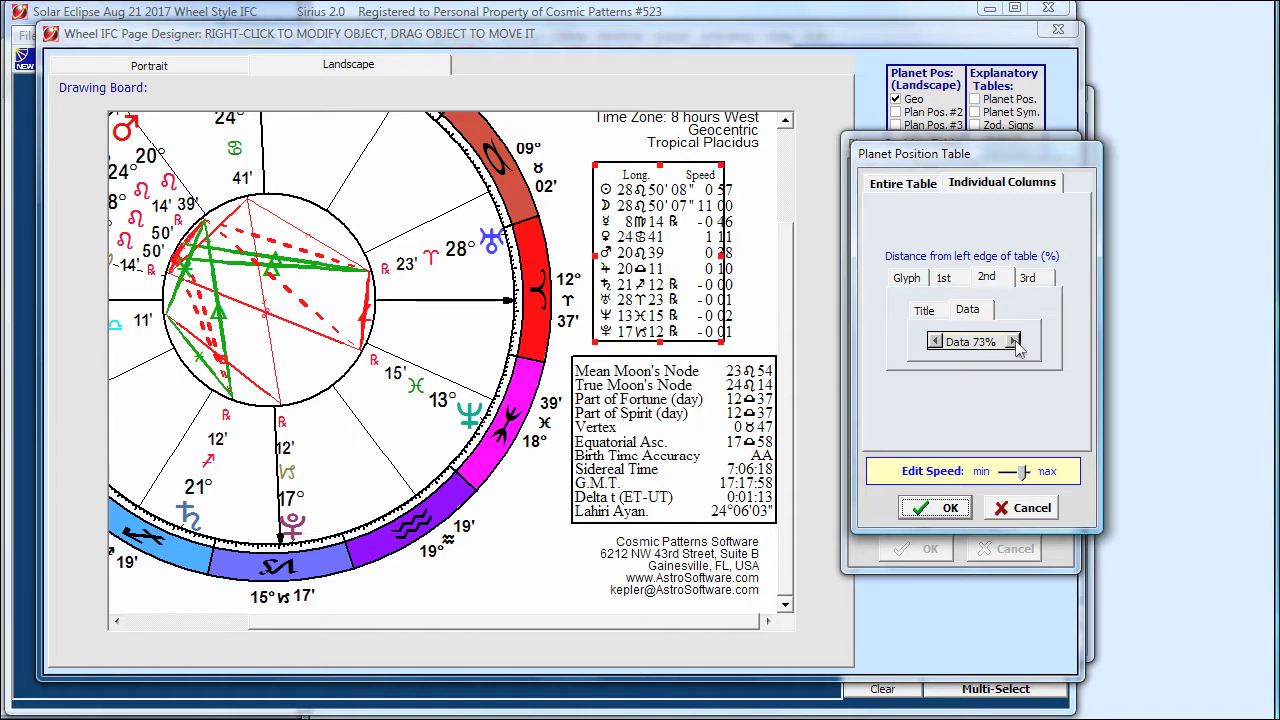
left_click(1014, 342)
left_click(1014, 342)
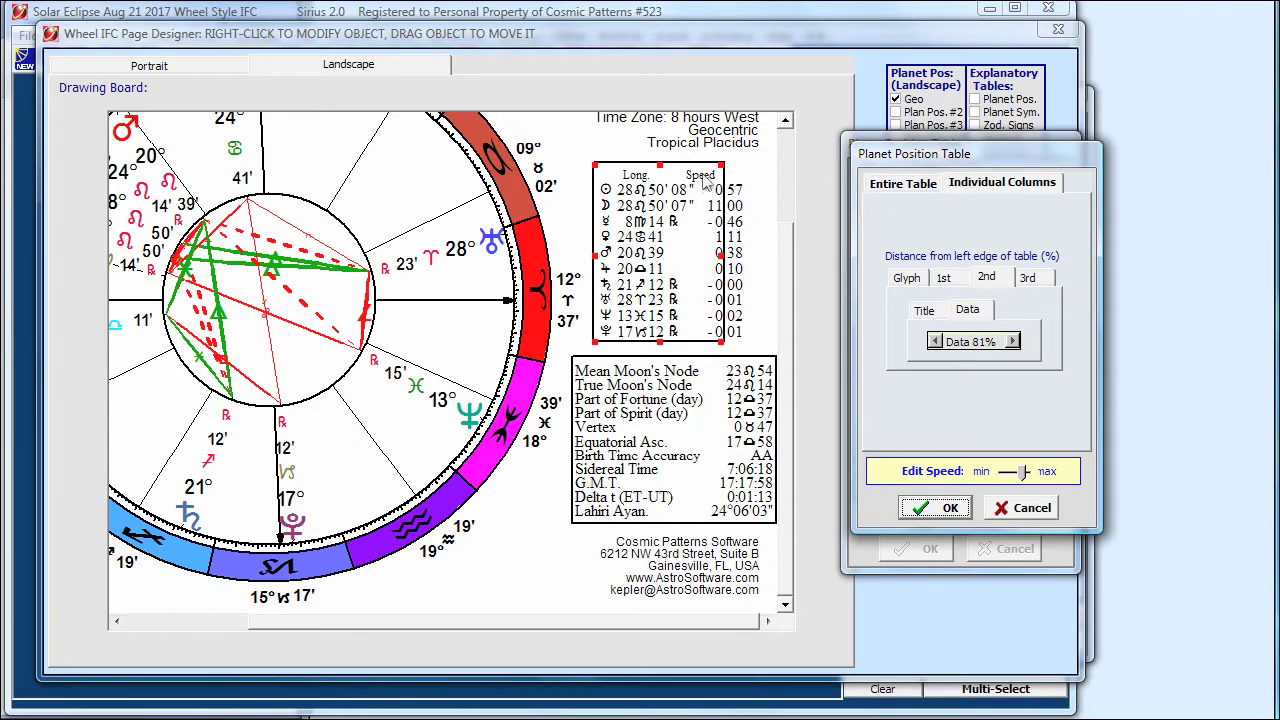
left_click(923, 310)
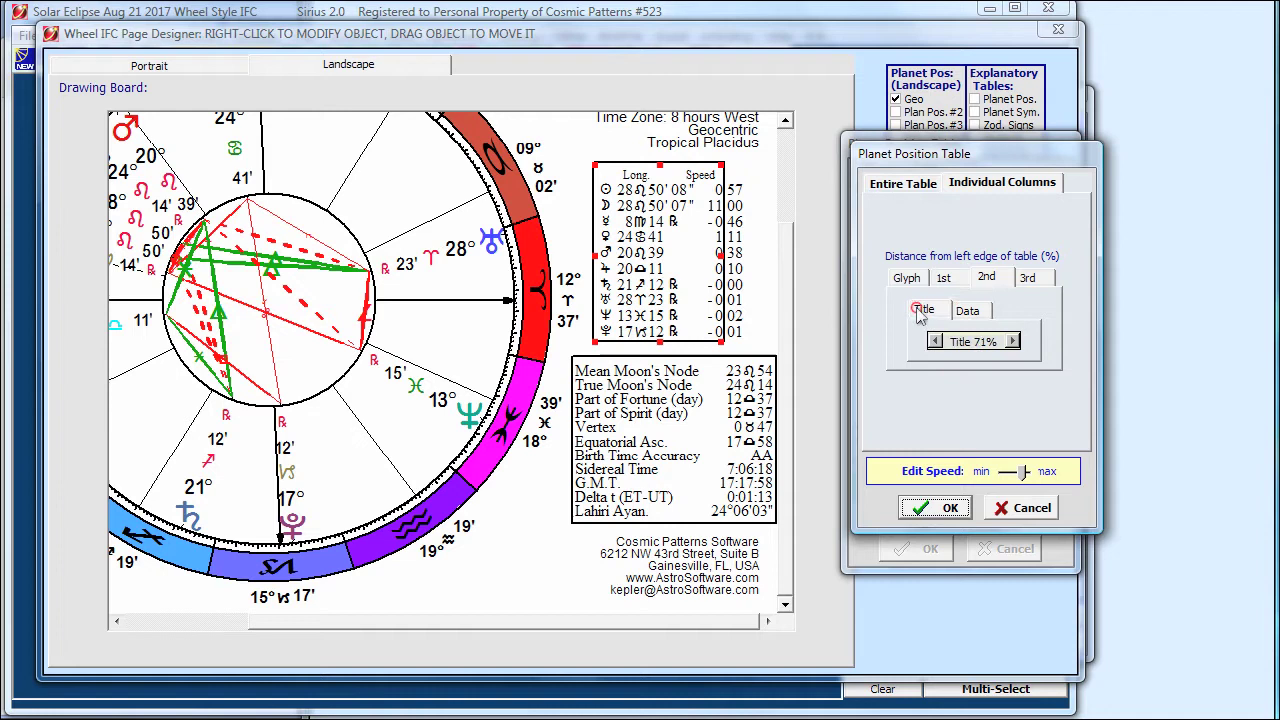
left_click(1013, 342)
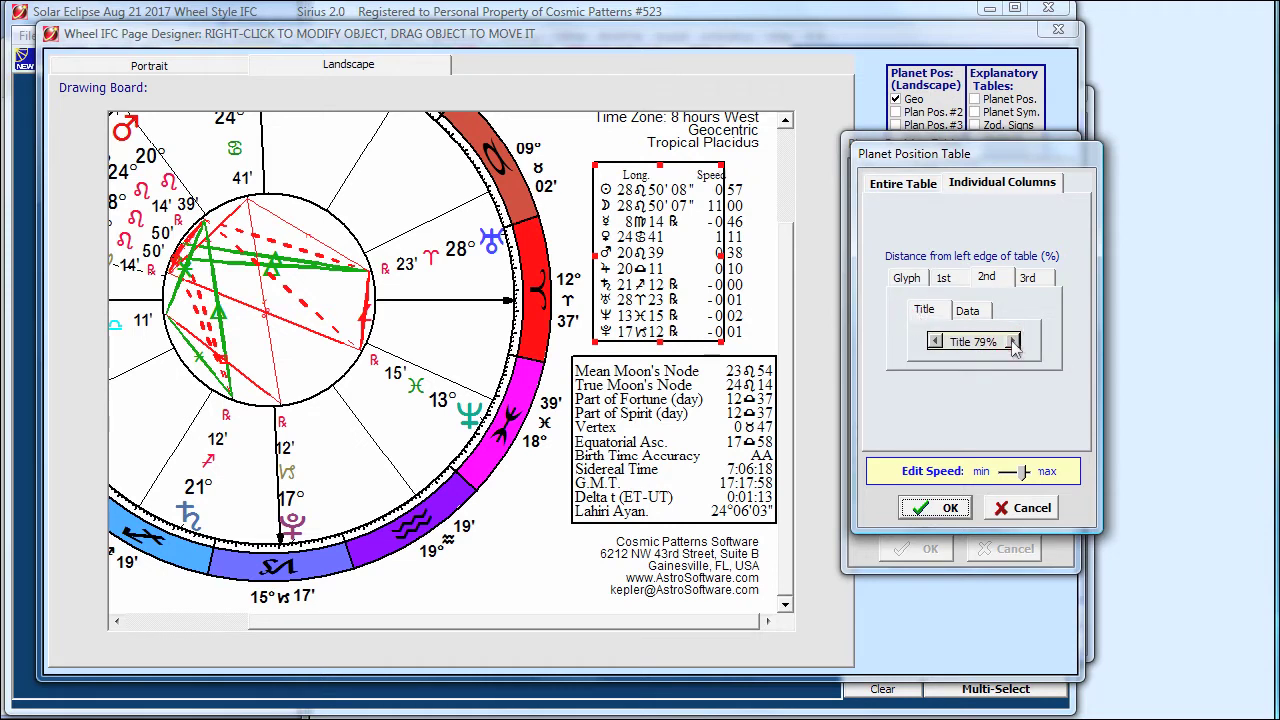
left_click(1014, 342)
left_click(943, 509)
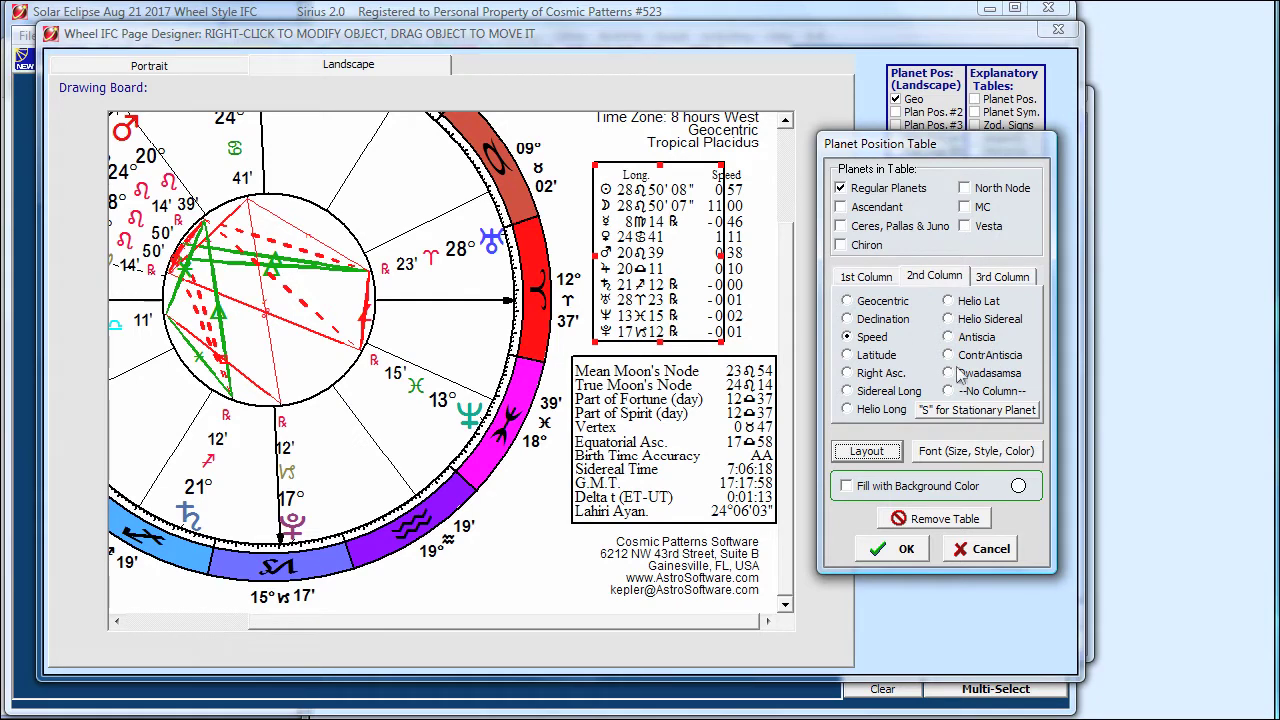
- Reopen Layout and raise the Border Only width toward 1940
left_click(869, 451)
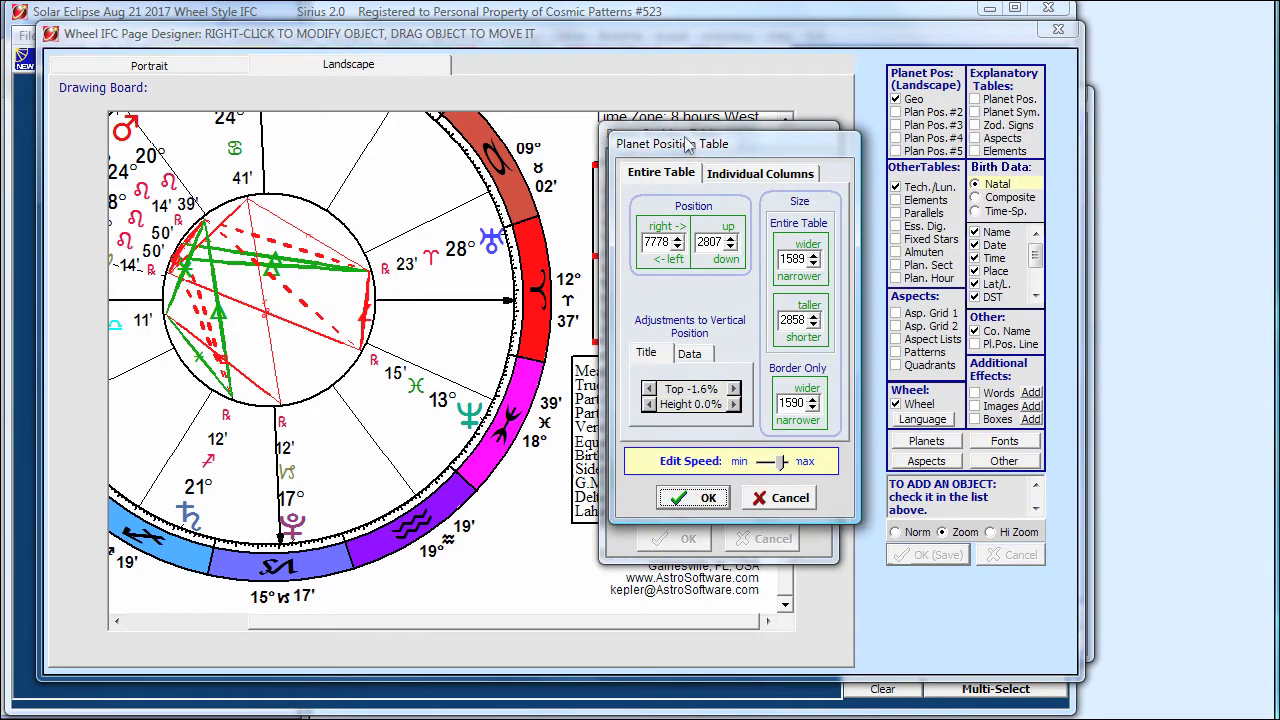
left_click_drag(686, 141, 911, 138)
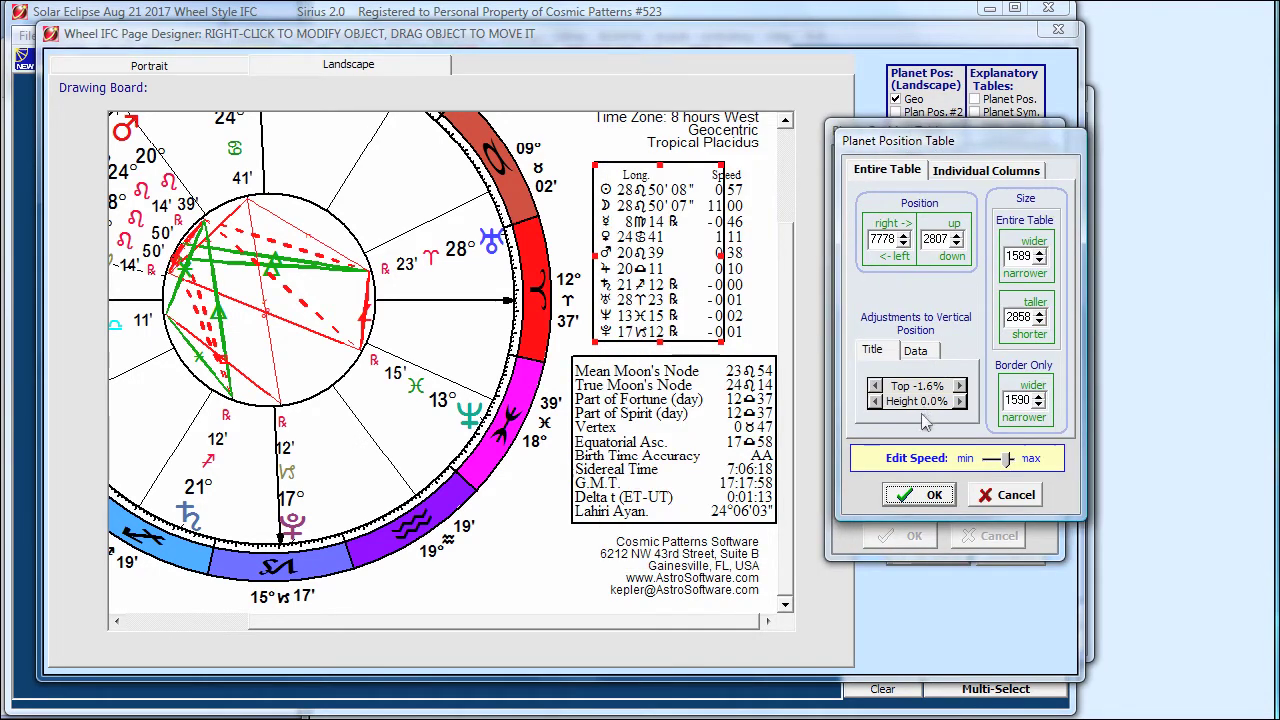
left_click(1040, 396)
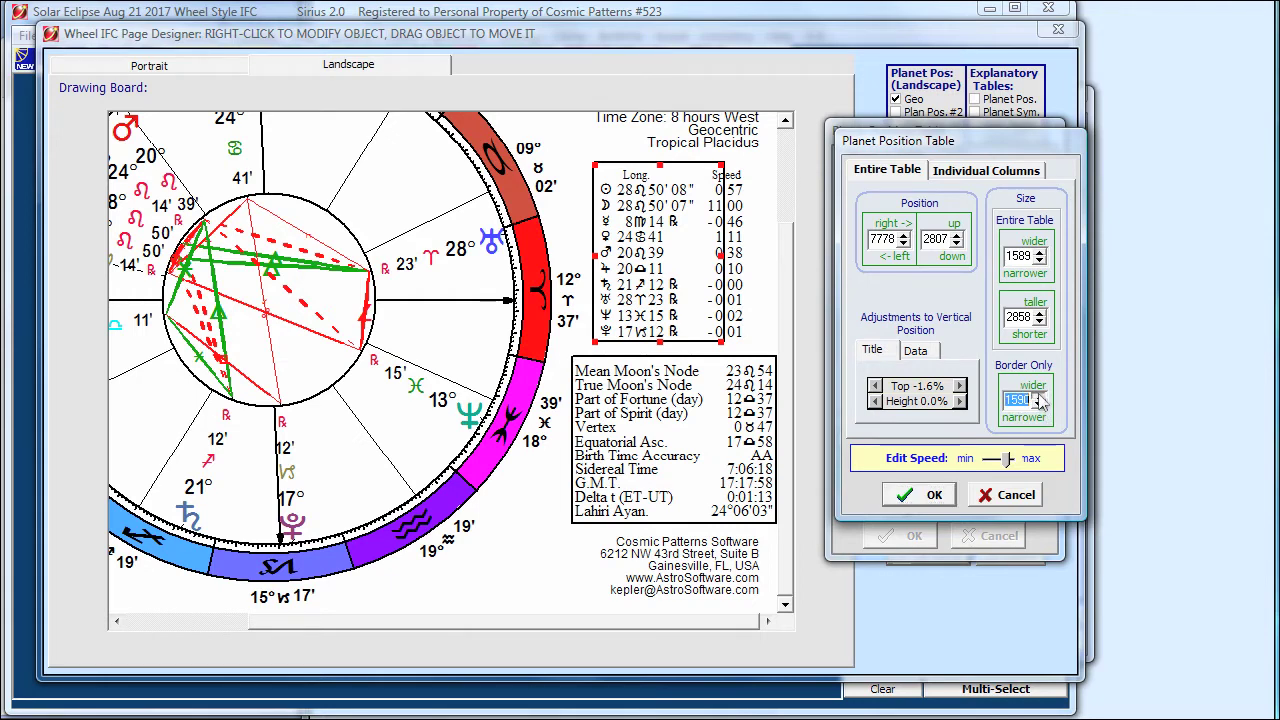
left_click(1040, 396)
left_click(1040, 396)
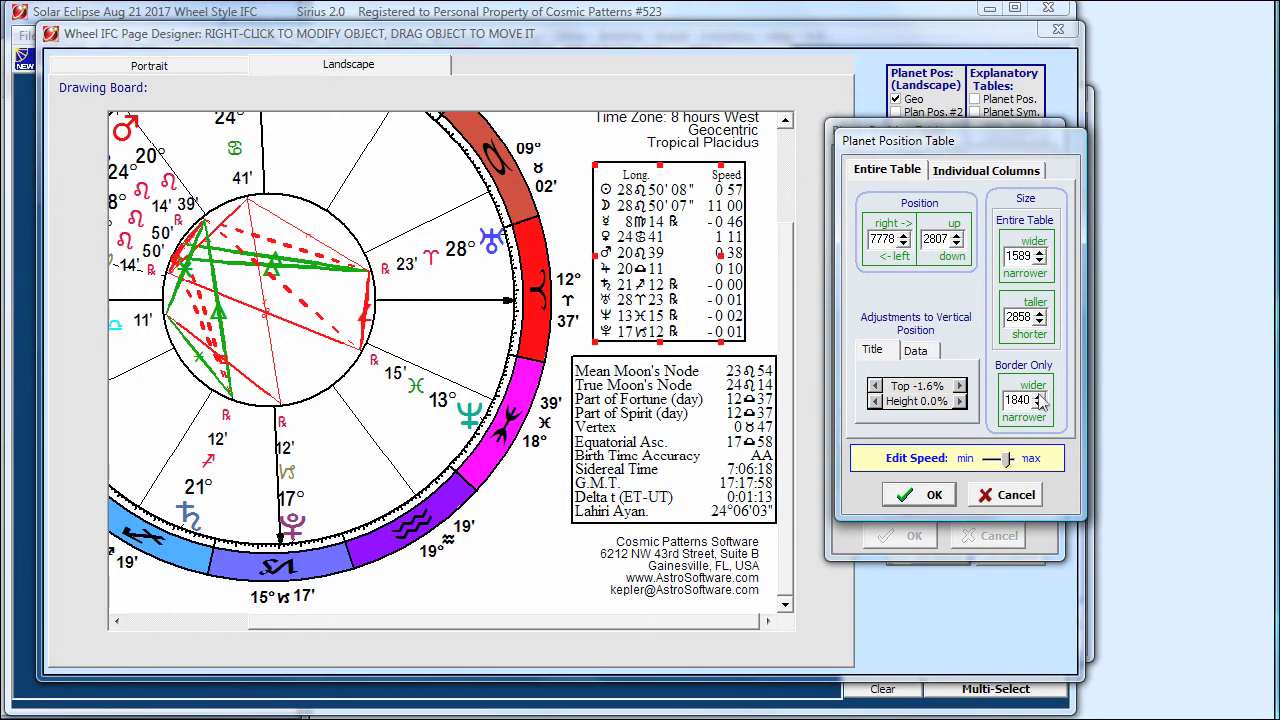
left_click(1040, 396)
left_click(1040, 396)
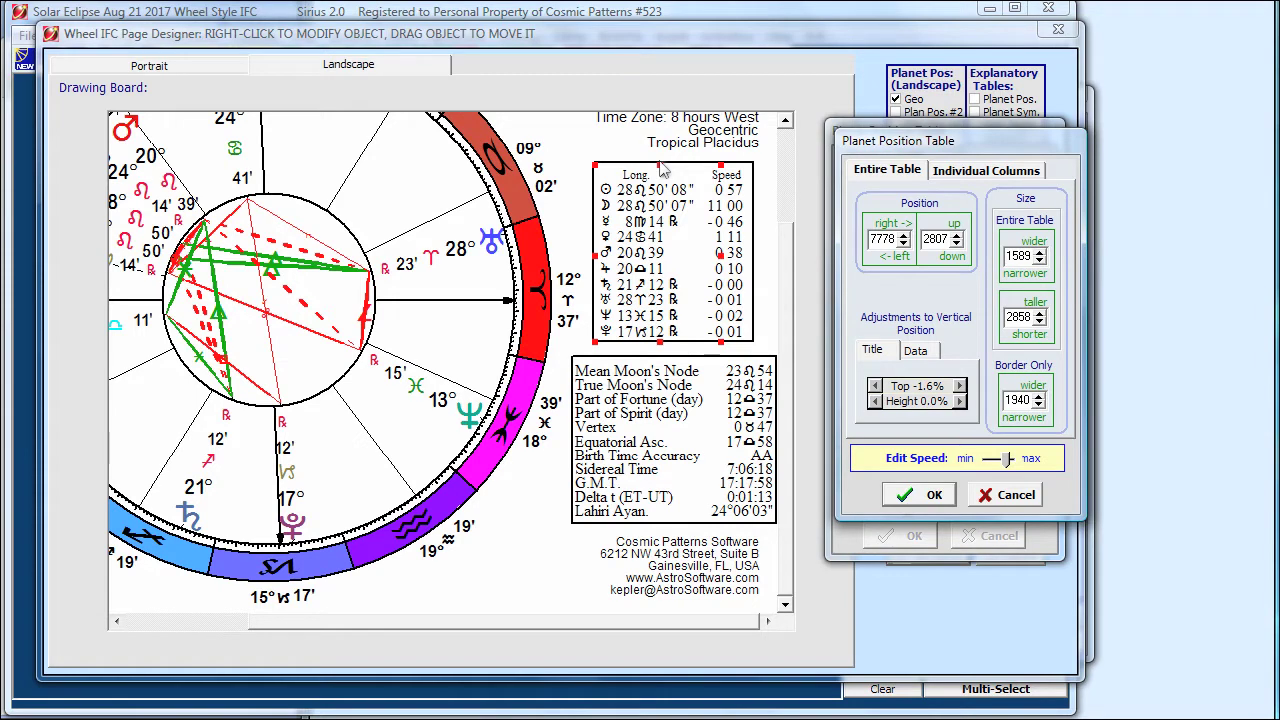
- Confirm the border width and close the Planet Position Table dialog with OK
left_click(898, 497)
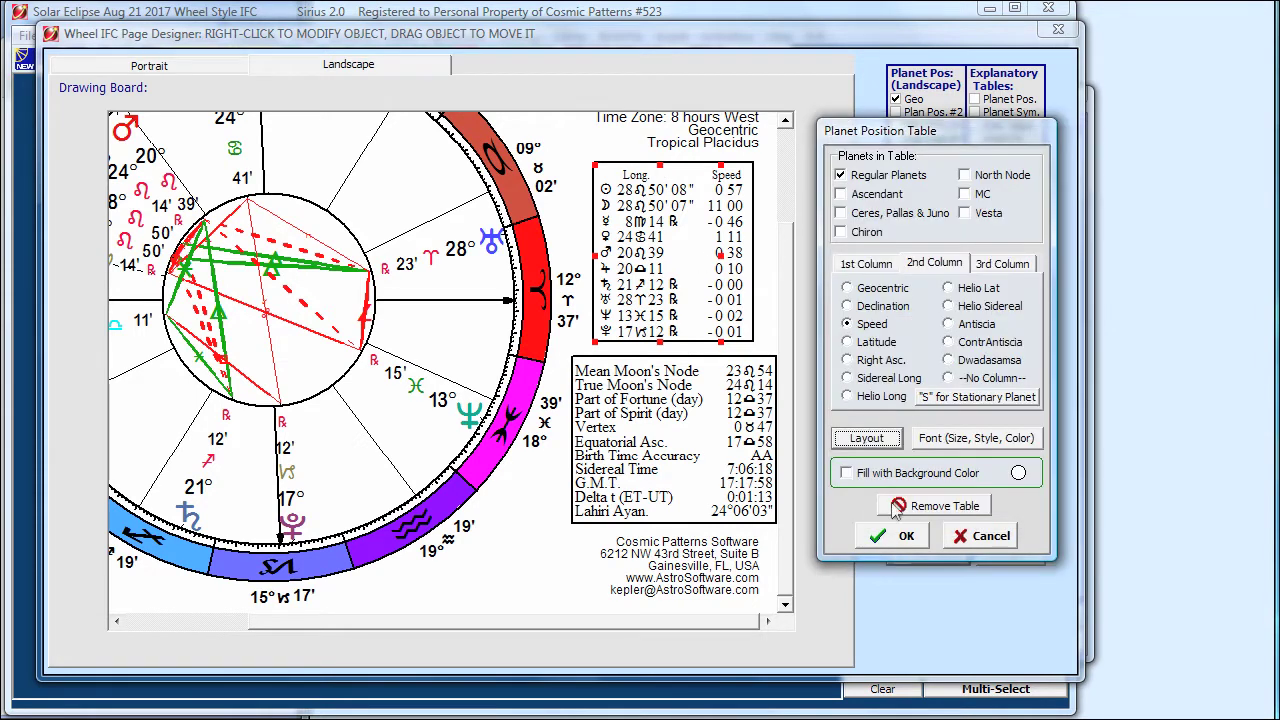
left_click(885, 541)
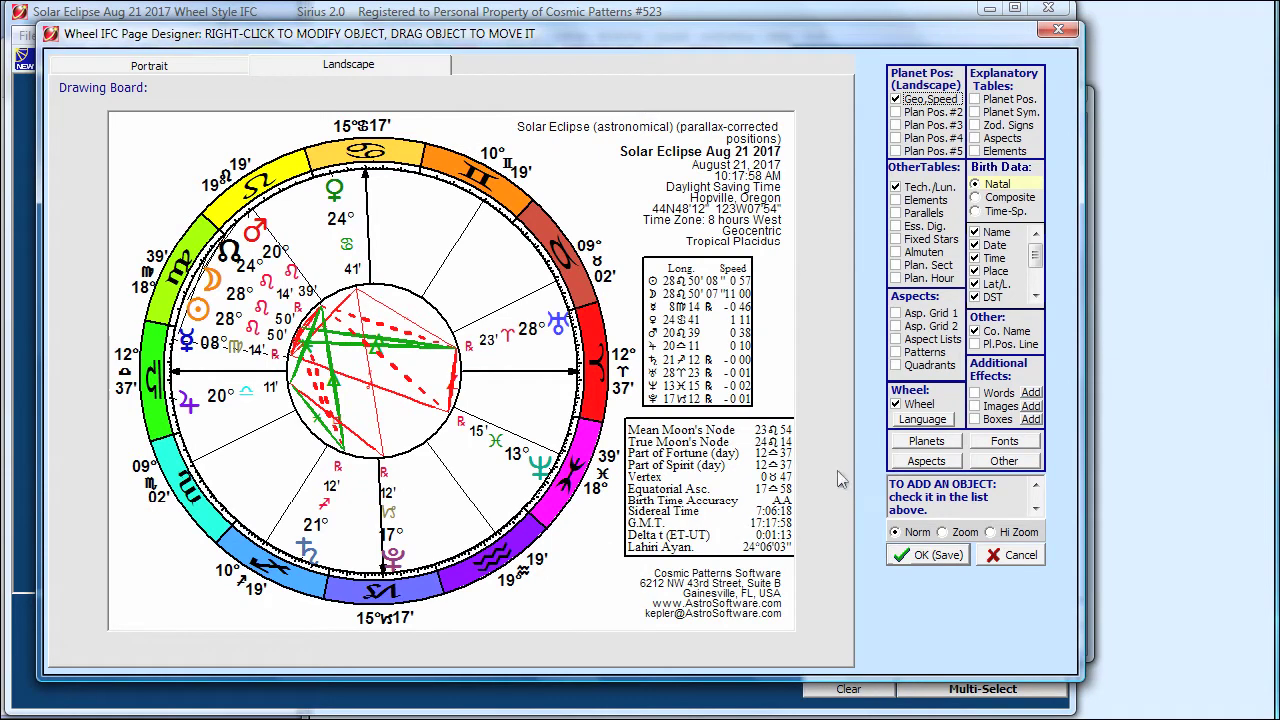
mouse_move(706, 364)
mouse_move(770, 445)
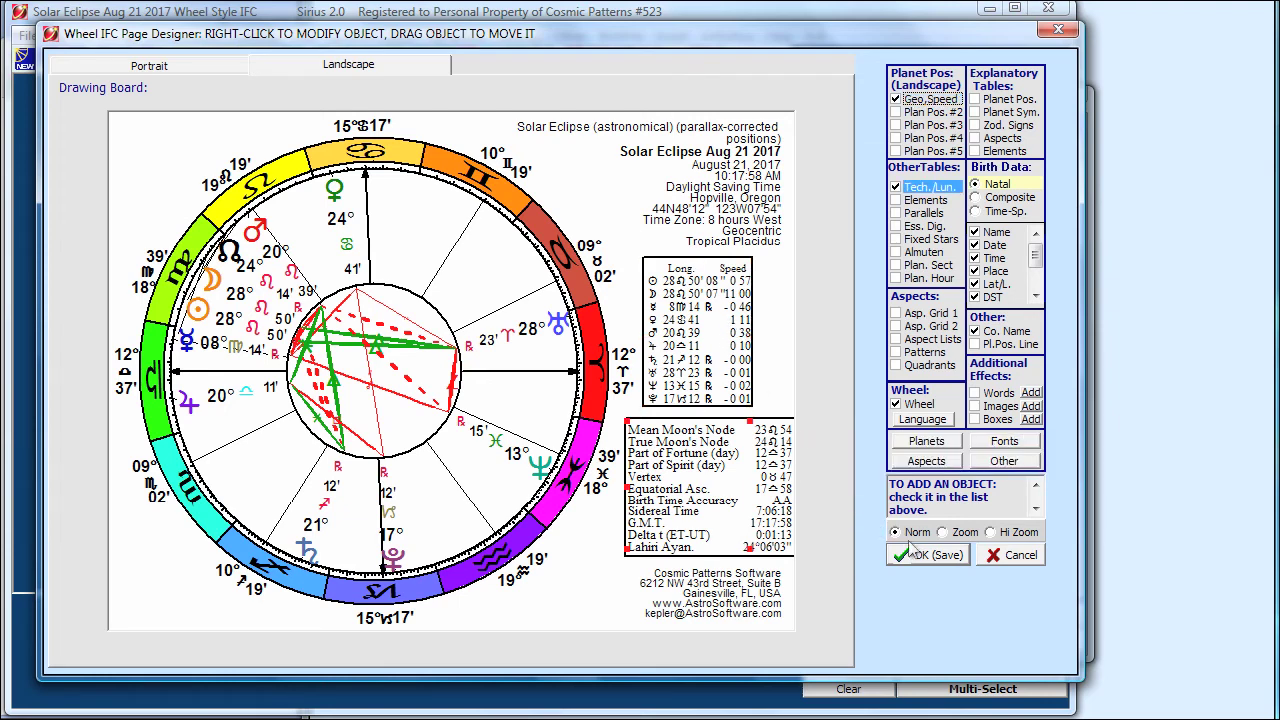
mouse_move(738, 276)
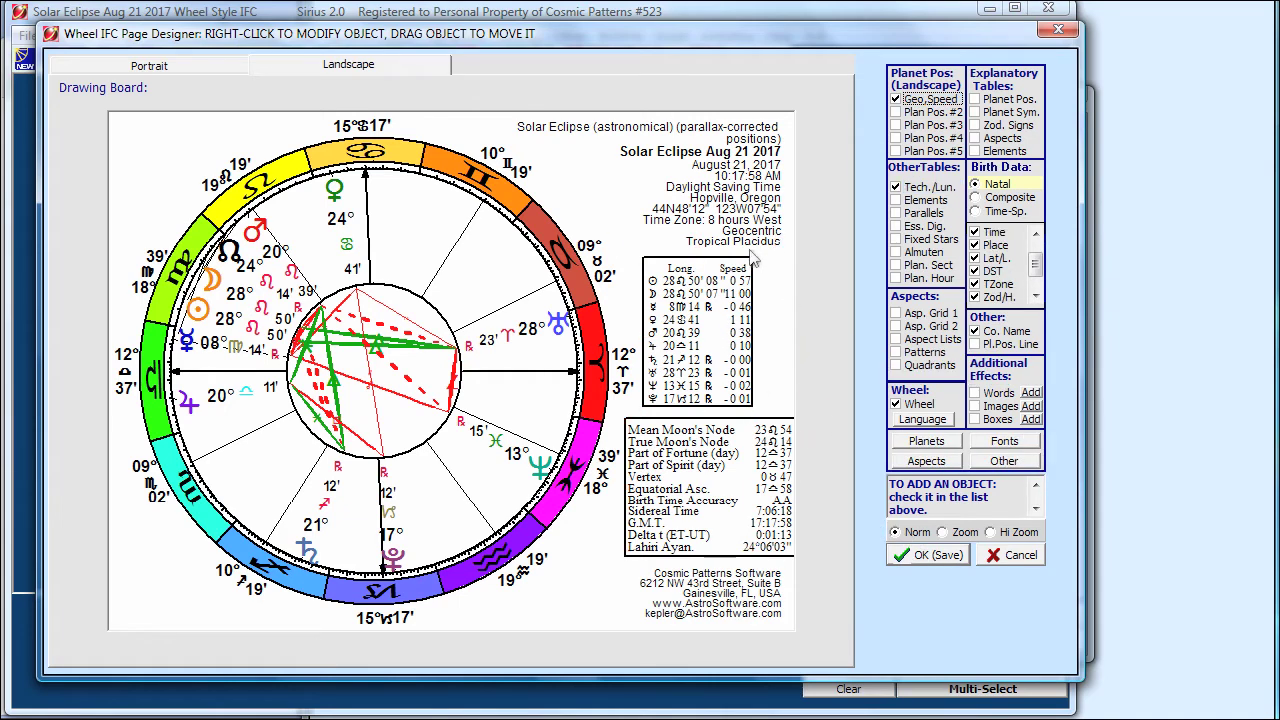
- Reopen the Geo table's Layout, set the Border Only width to 1790, and OK both dialogs
right_click(716, 289)
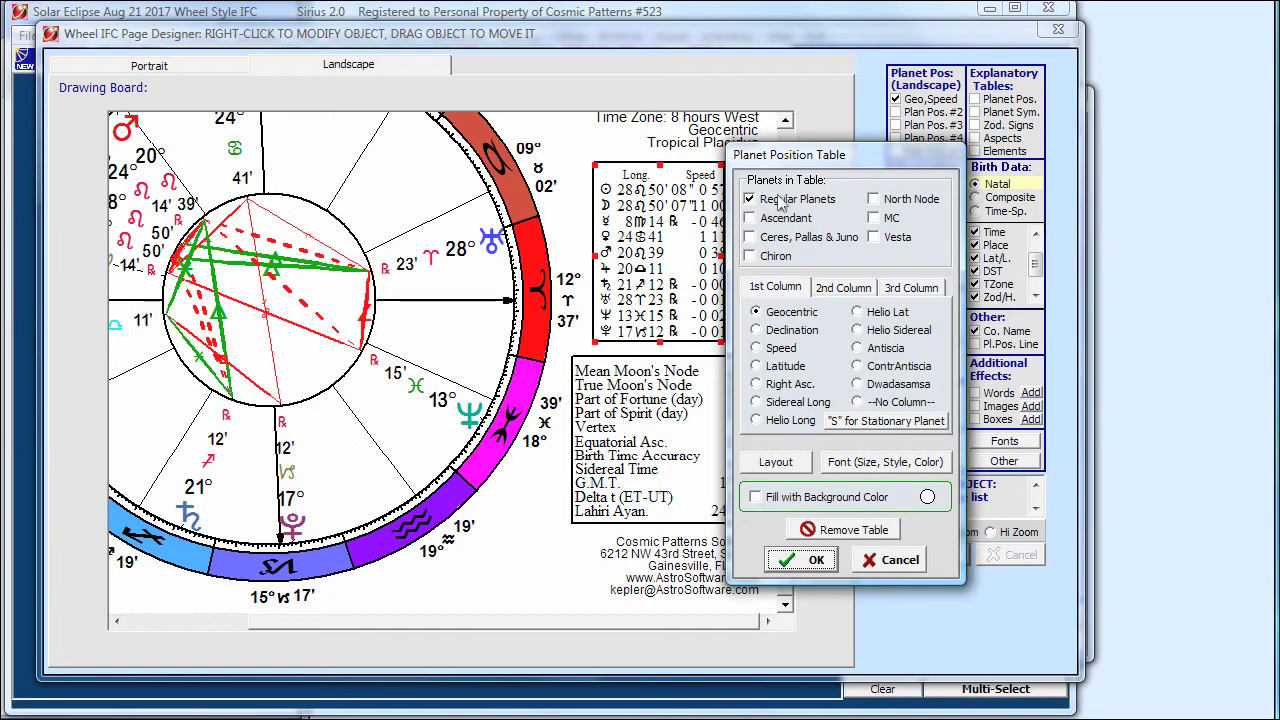
left_click_drag(792, 162, 852, 150)
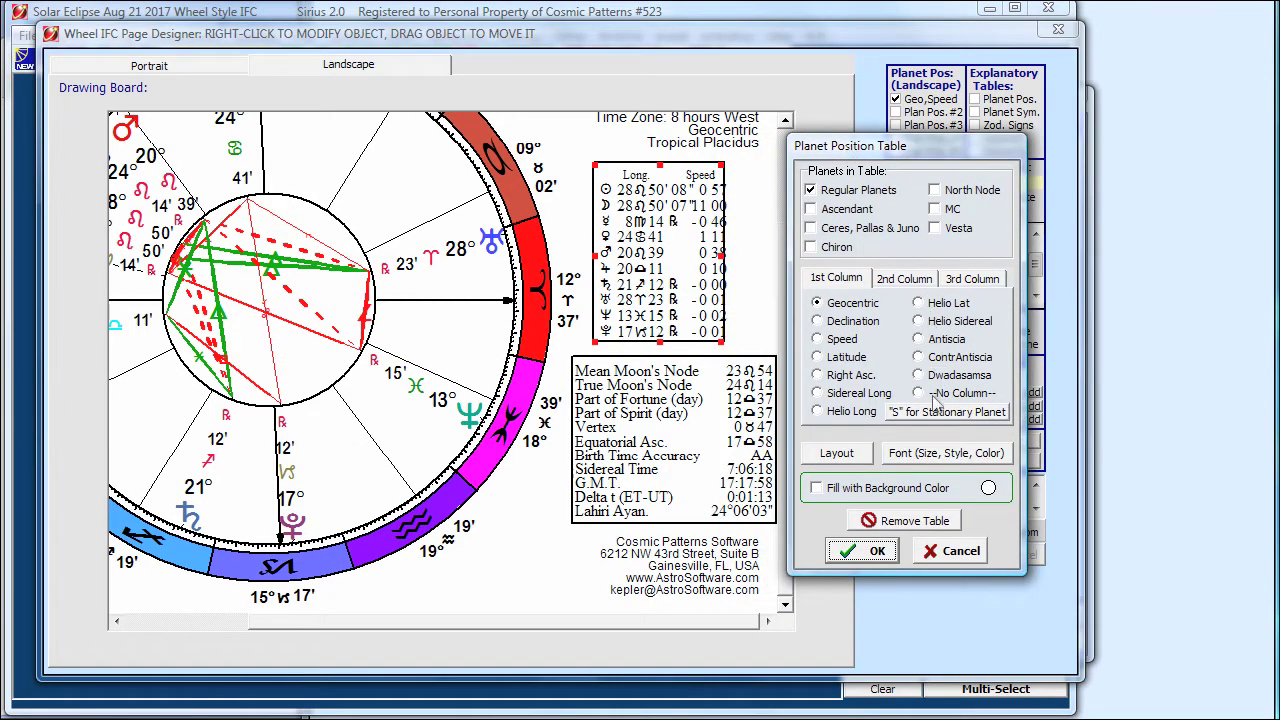
left_click(857, 452)
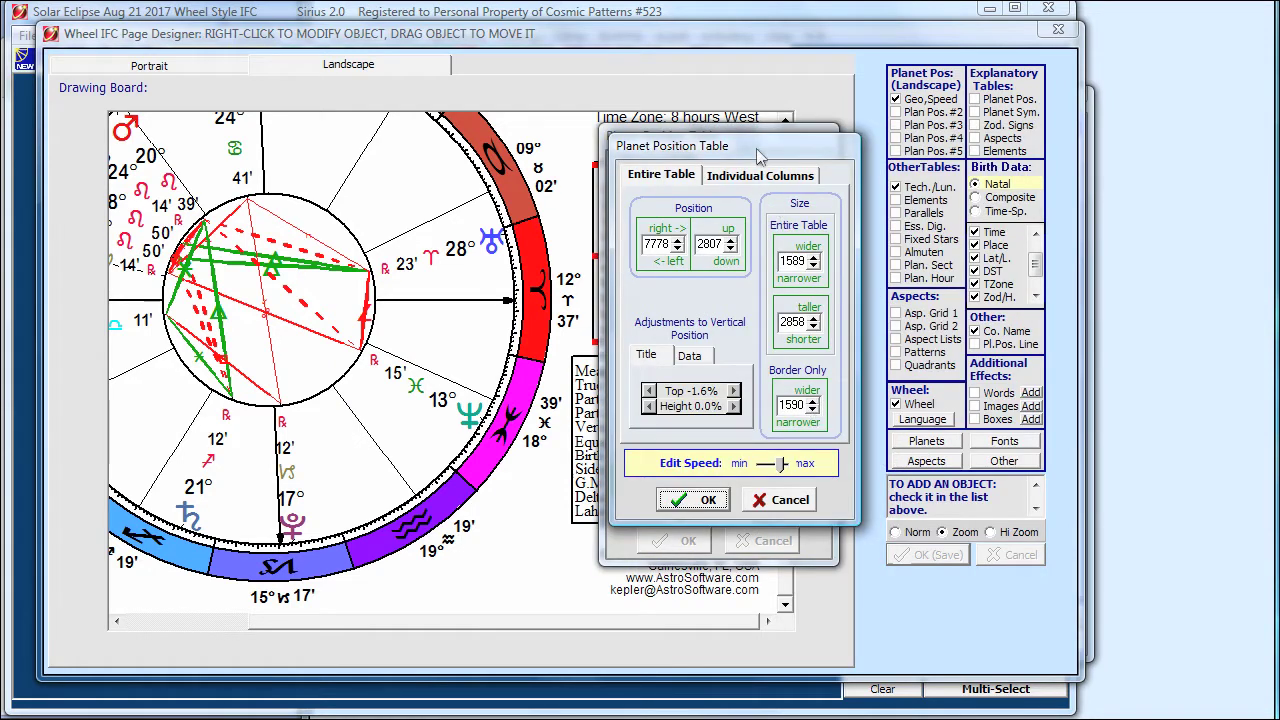
left_click_drag(766, 153, 943, 154)
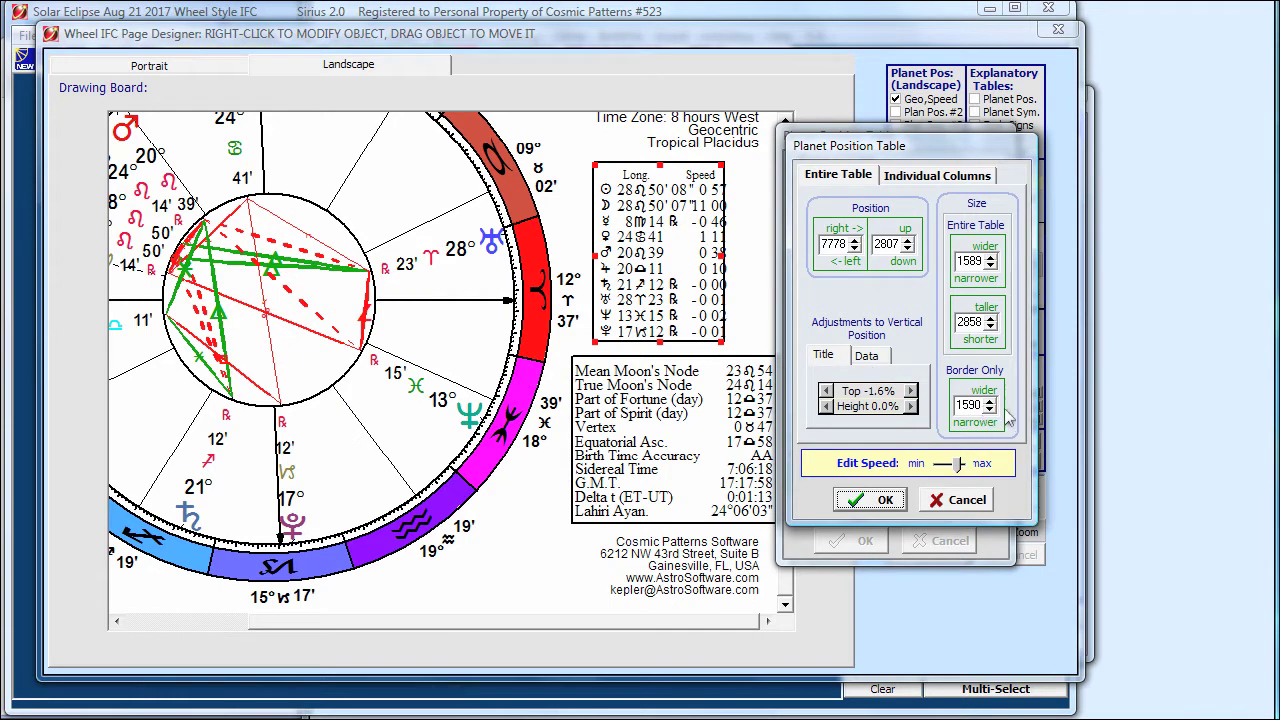
left_click(991, 401)
left_click(991, 401)
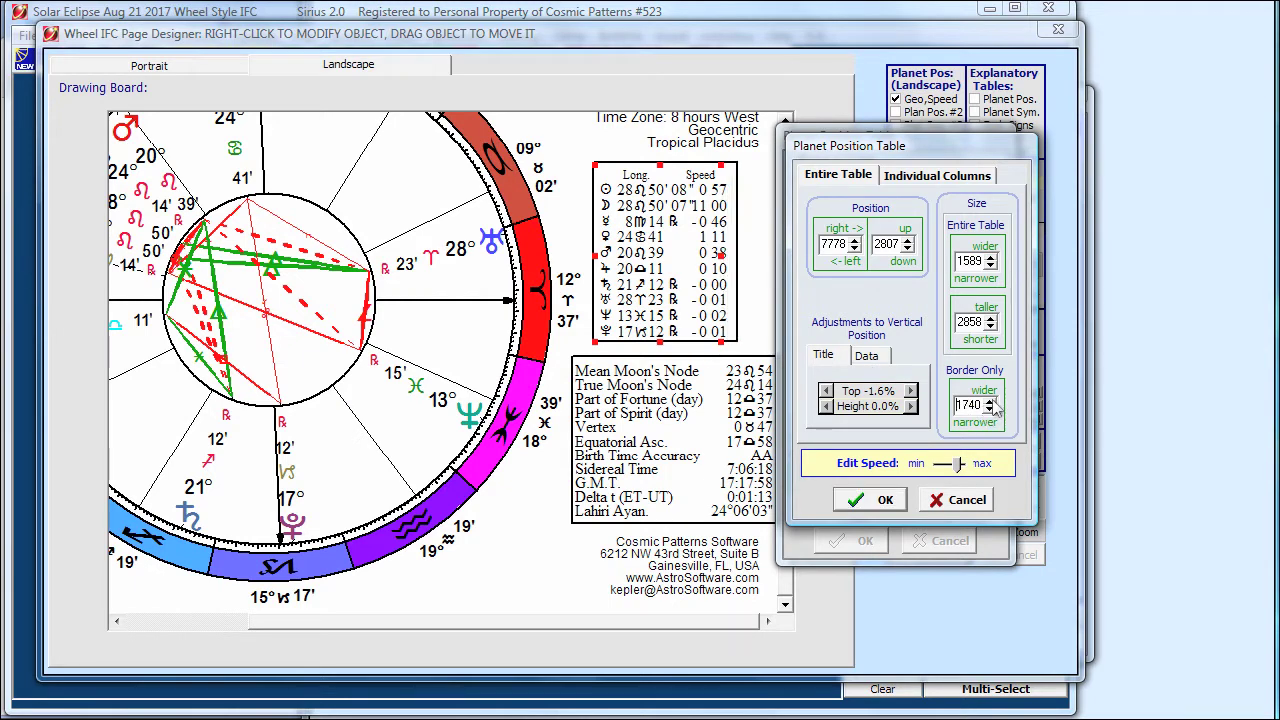
left_click(884, 500)
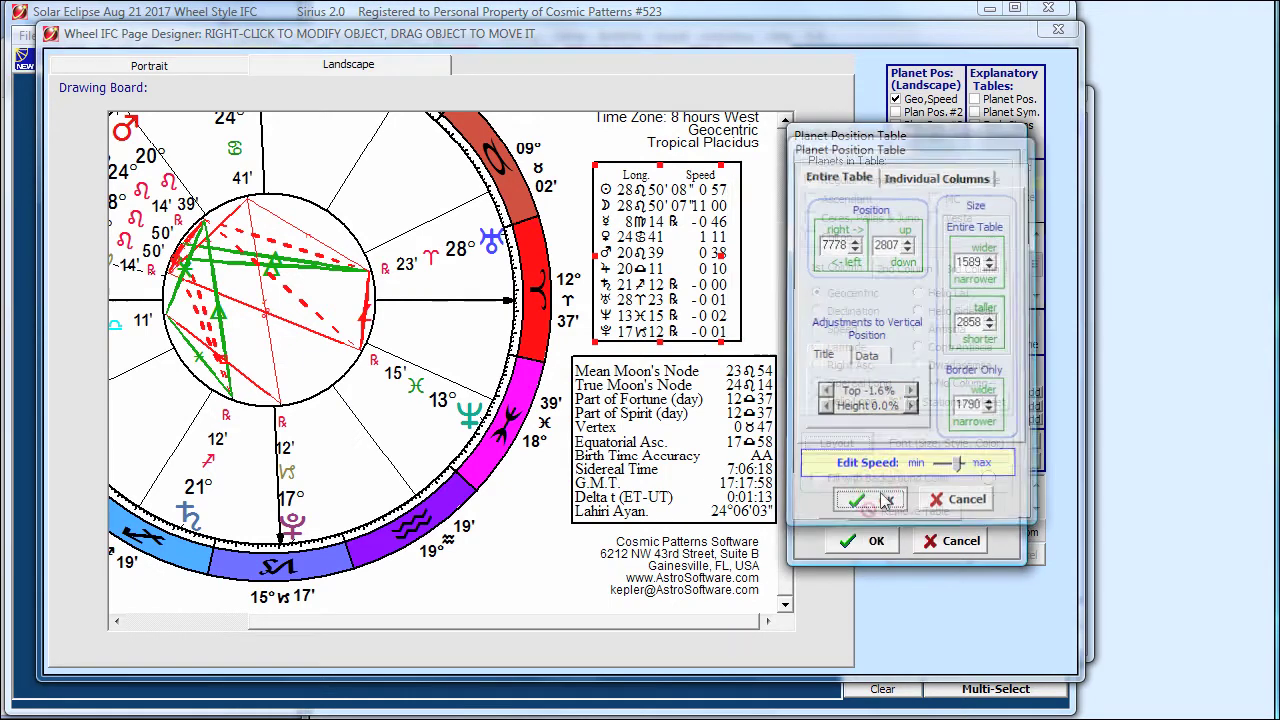
left_click(876, 541)
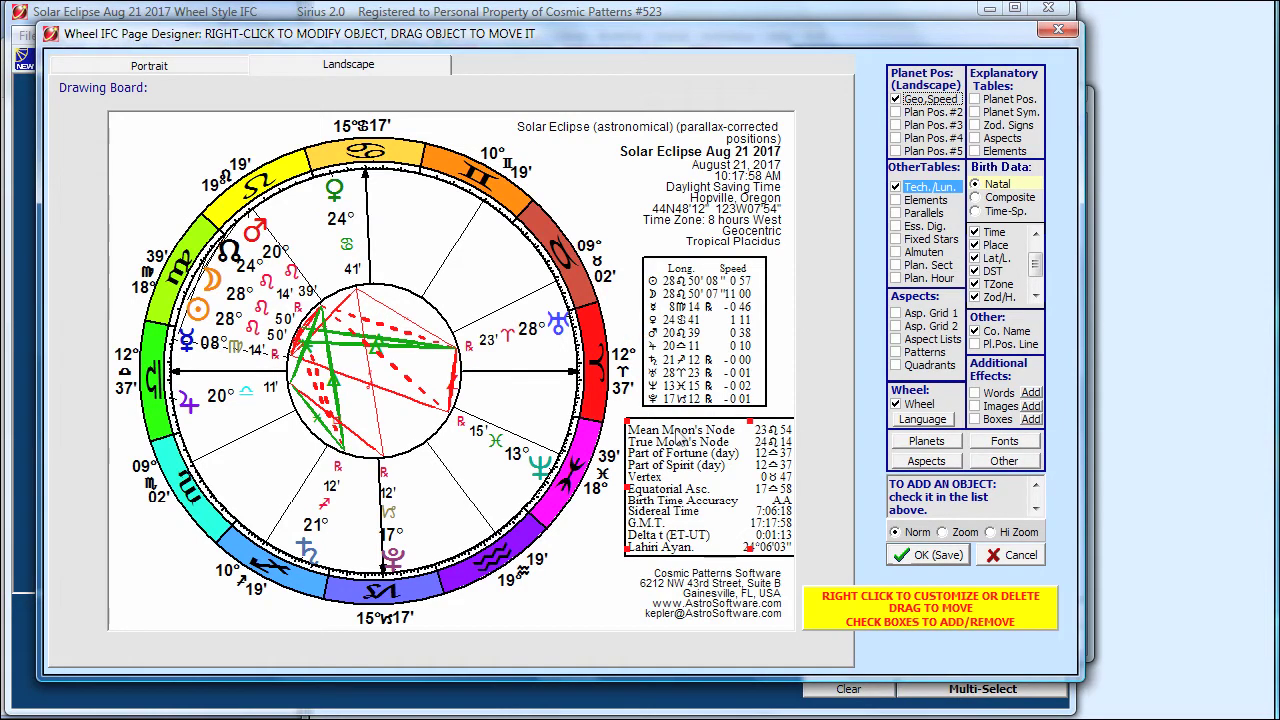
- Add a Moon's Phase row reading Balsamic to the technical table and nudge it up one step
right_click(692, 468)
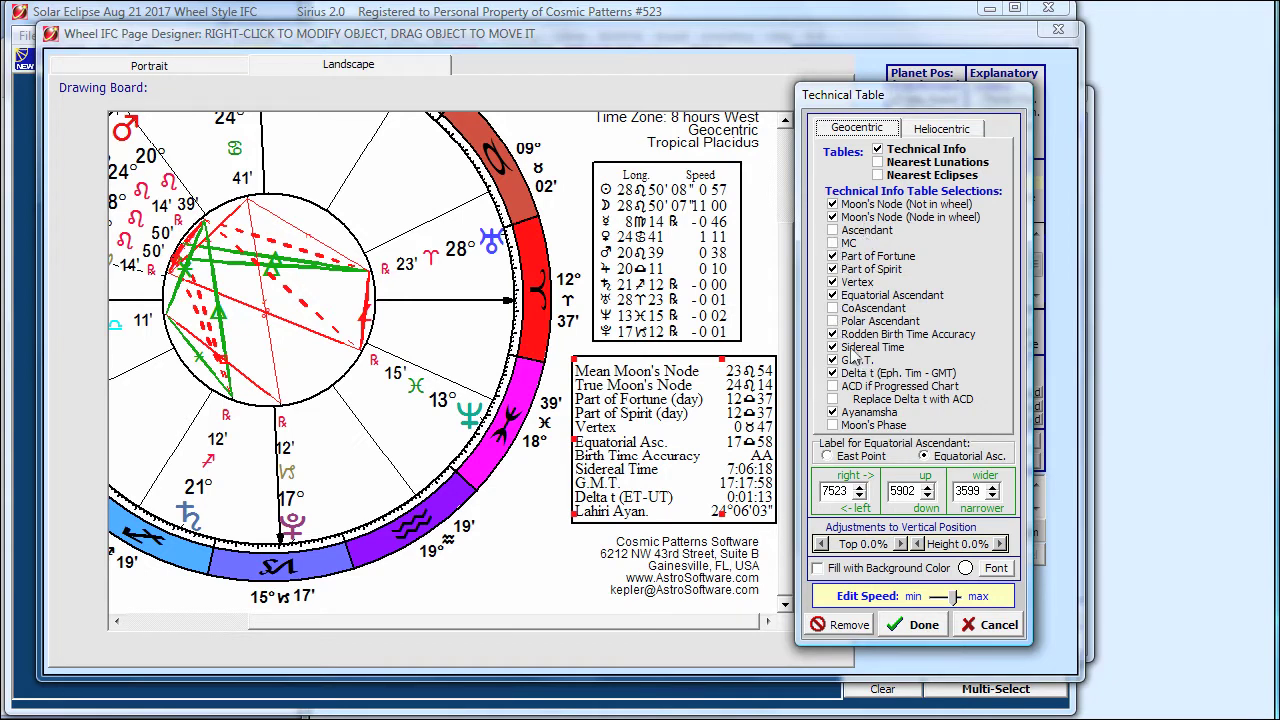
left_click(832, 425)
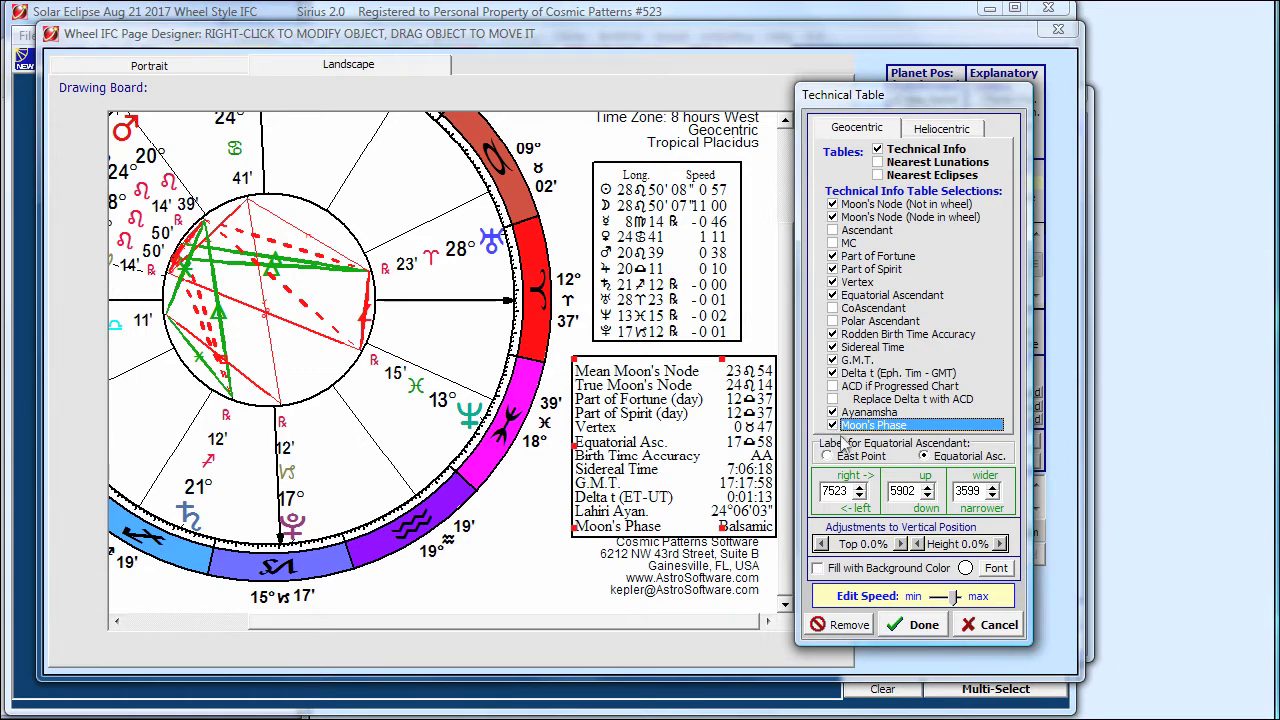
left_click(927, 495)
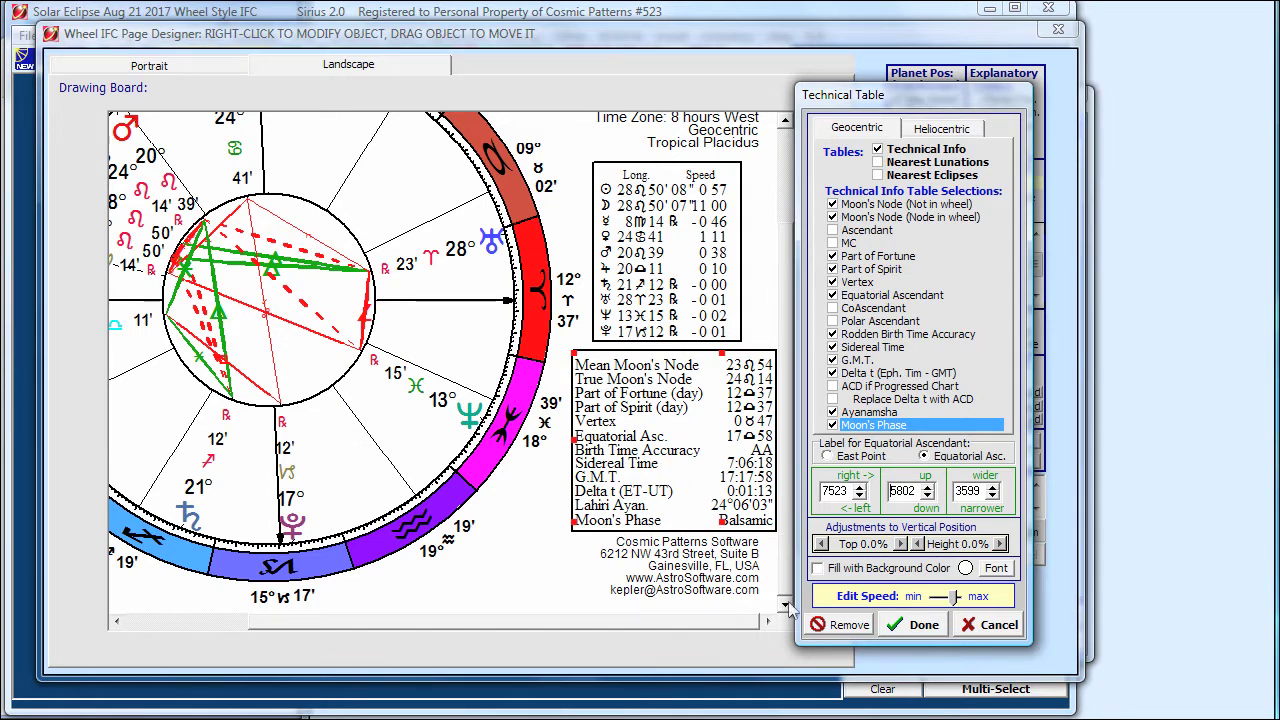
left_click(913, 624)
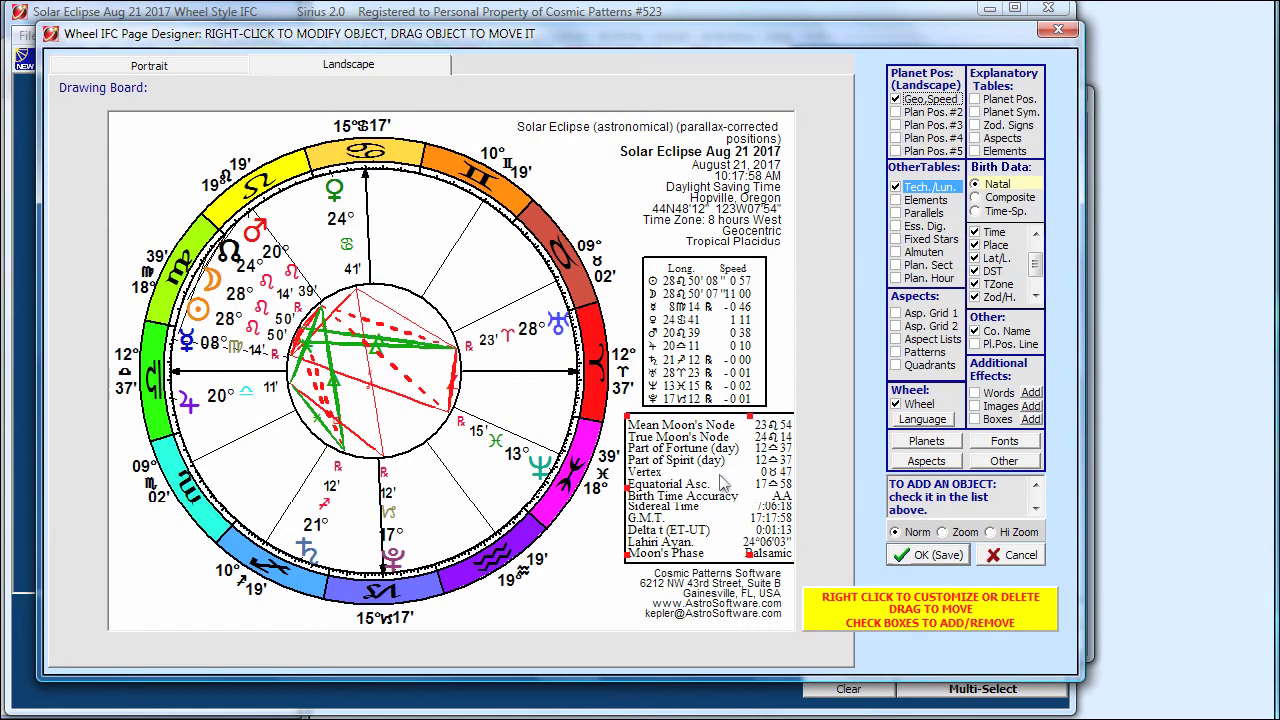
- Nudge the planet position table slightly right, check both table selections, and save the page design
left_click_drag(712, 358, 722, 359)
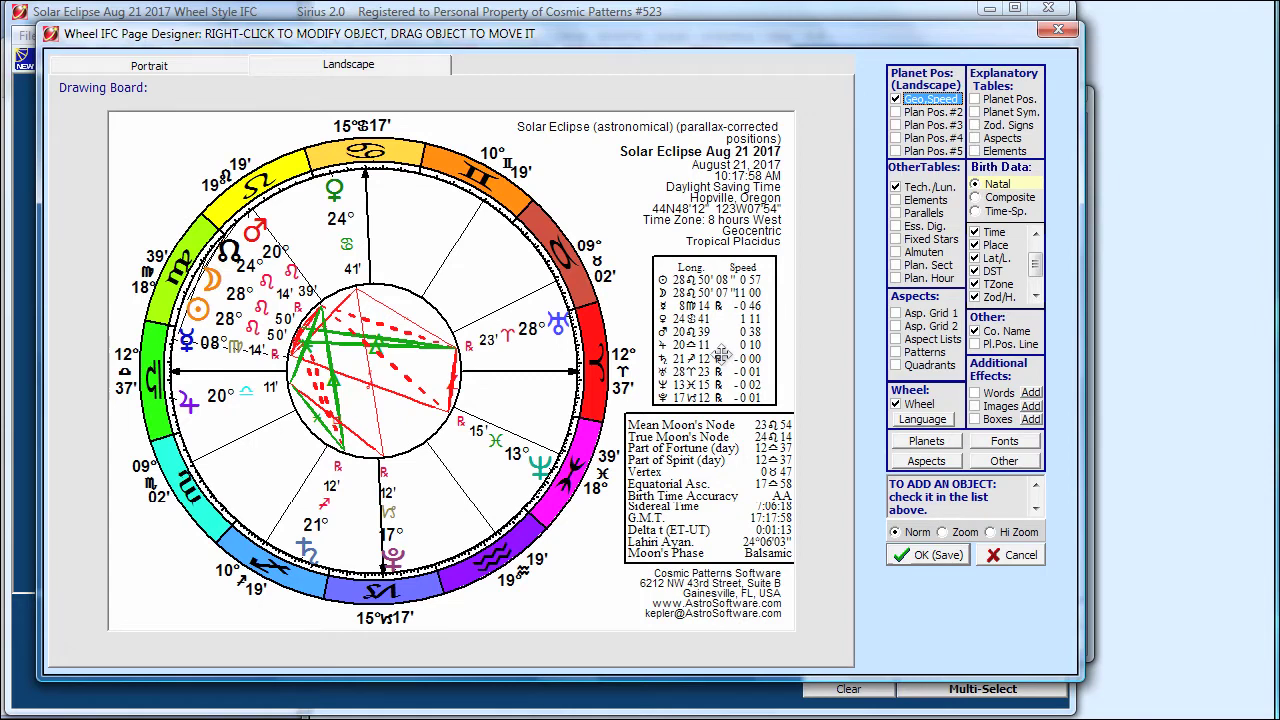
left_click(708, 480)
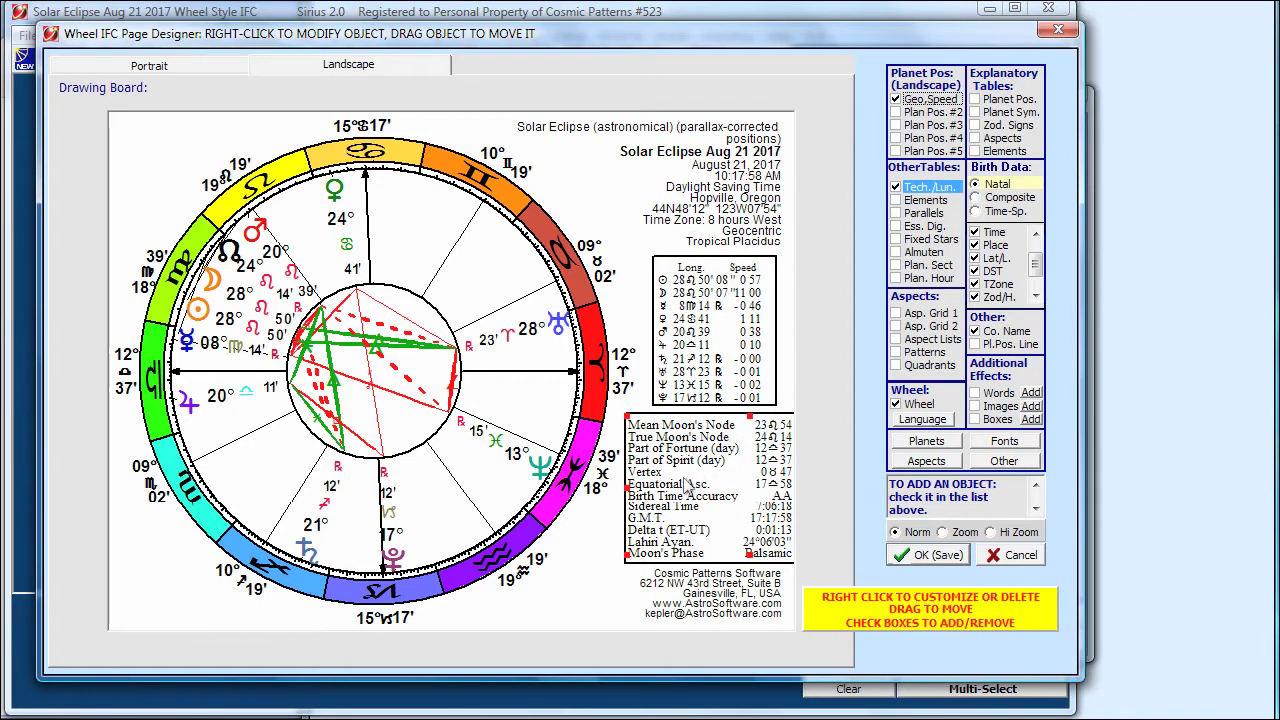
left_click(788, 377)
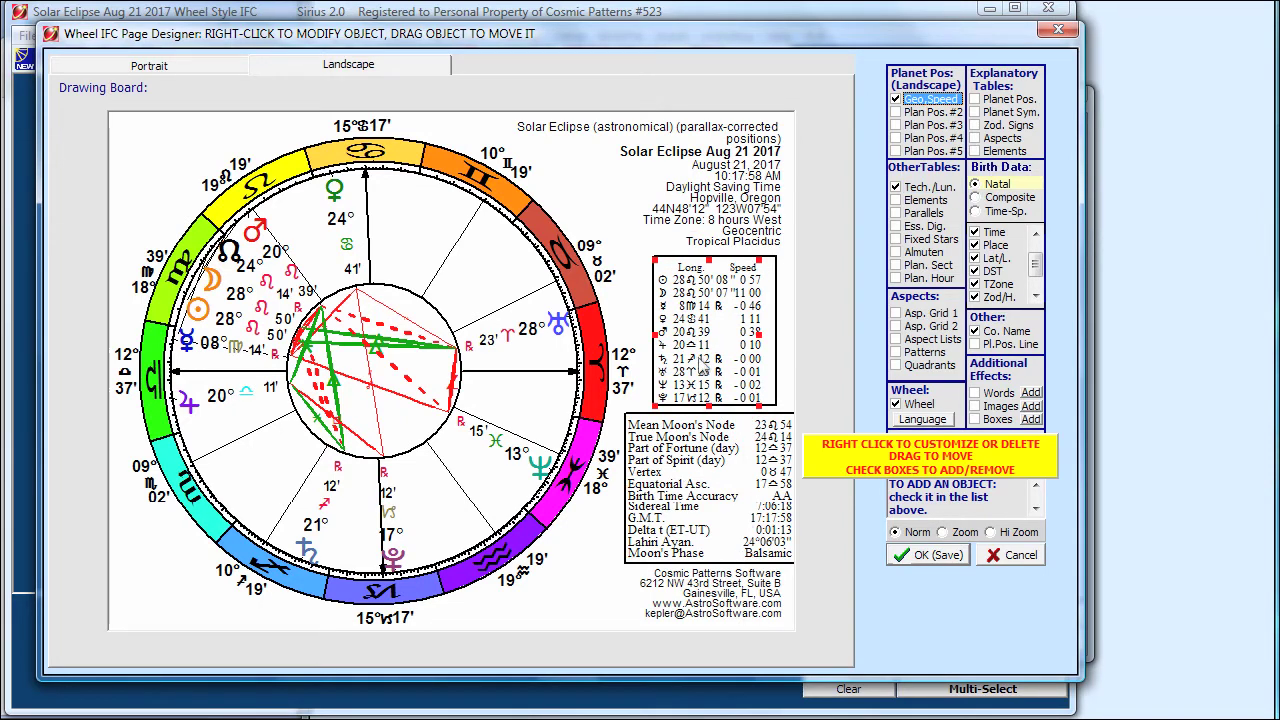
left_click(712, 328)
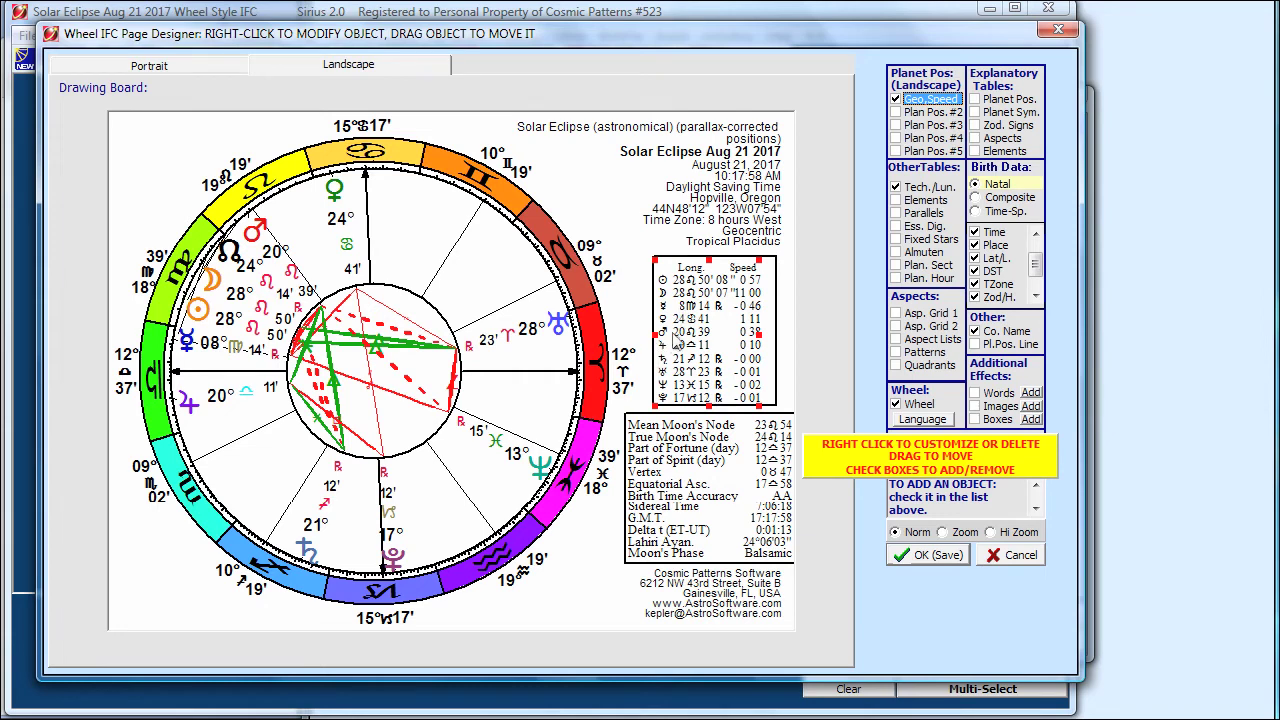
left_click(450, 610)
left_click(705, 490)
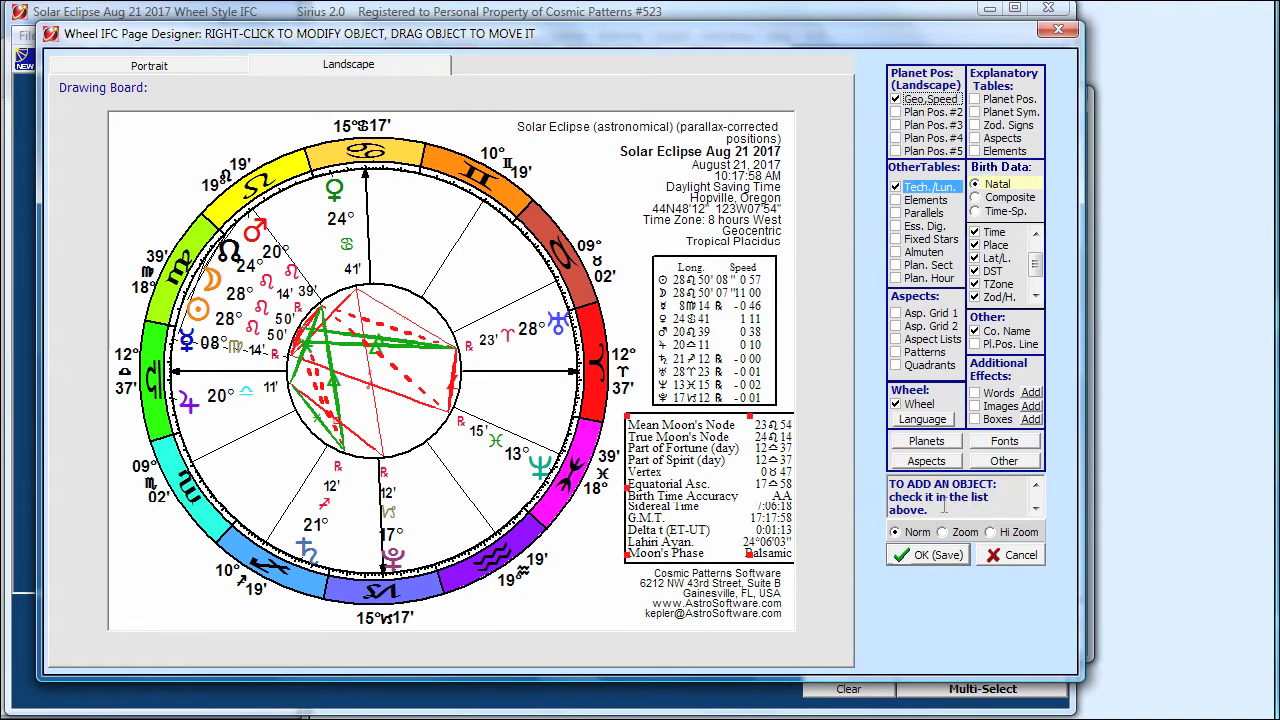
left_click(927, 560)
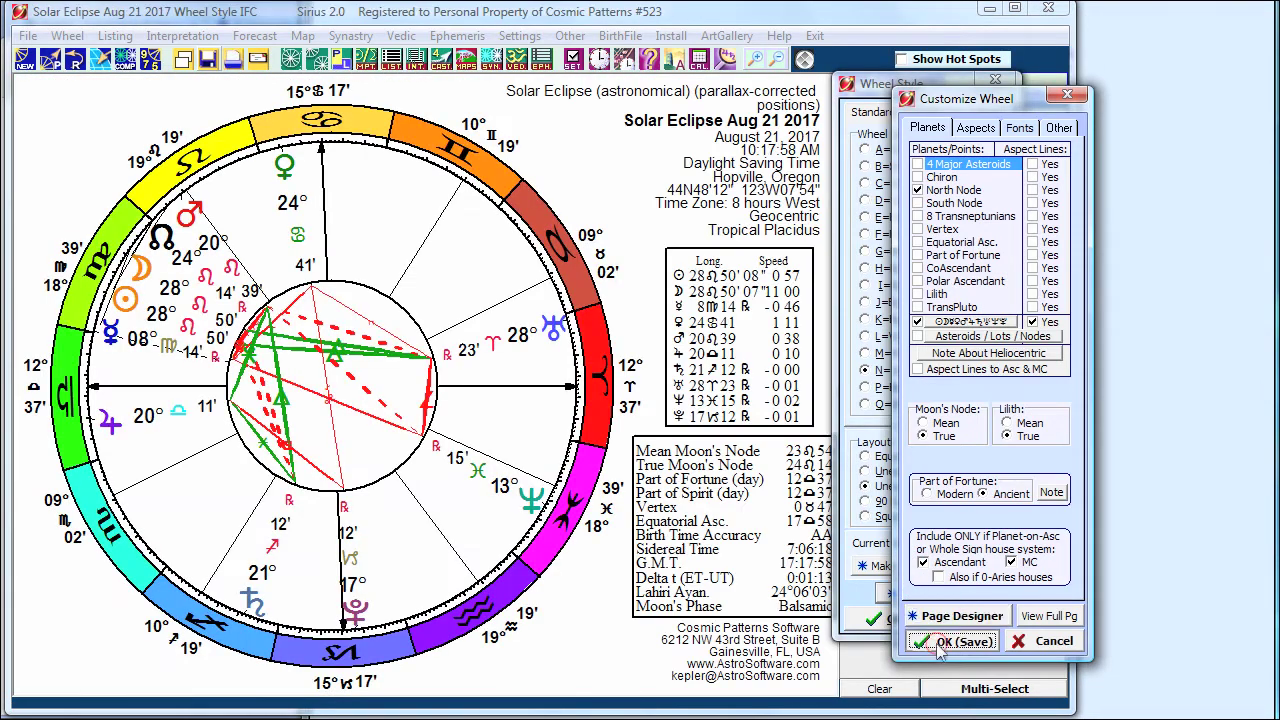
- Save the wheel settings to view the chart, then reopen the Page Designer via Wheel Style > Customize
left_click(936, 642)
left_click(889, 622)
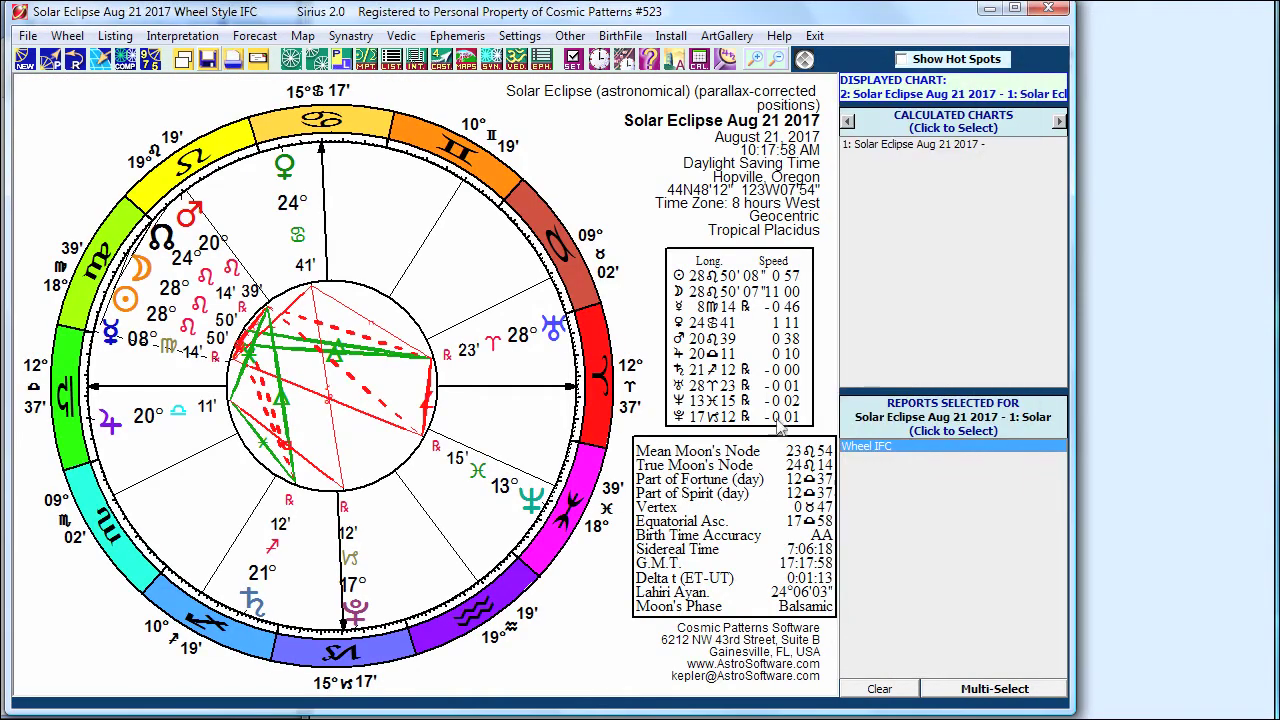
left_click(759, 300)
left_click(890, 594)
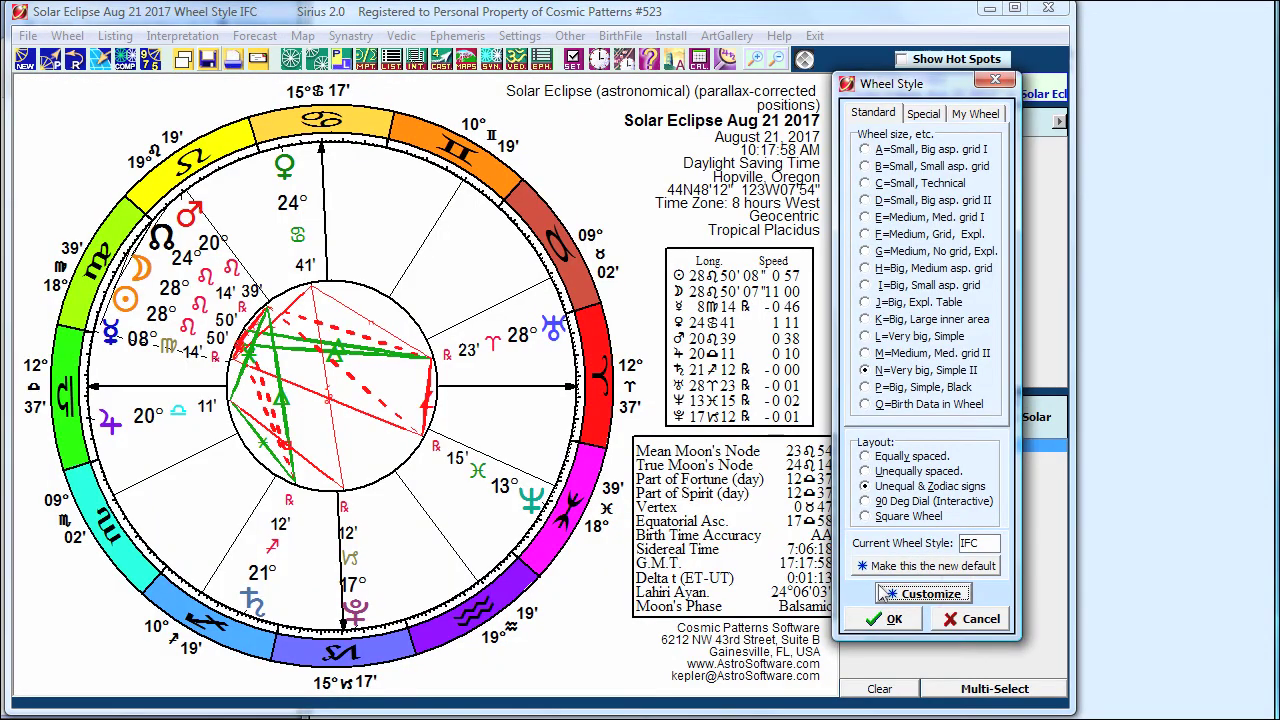
left_click(950, 616)
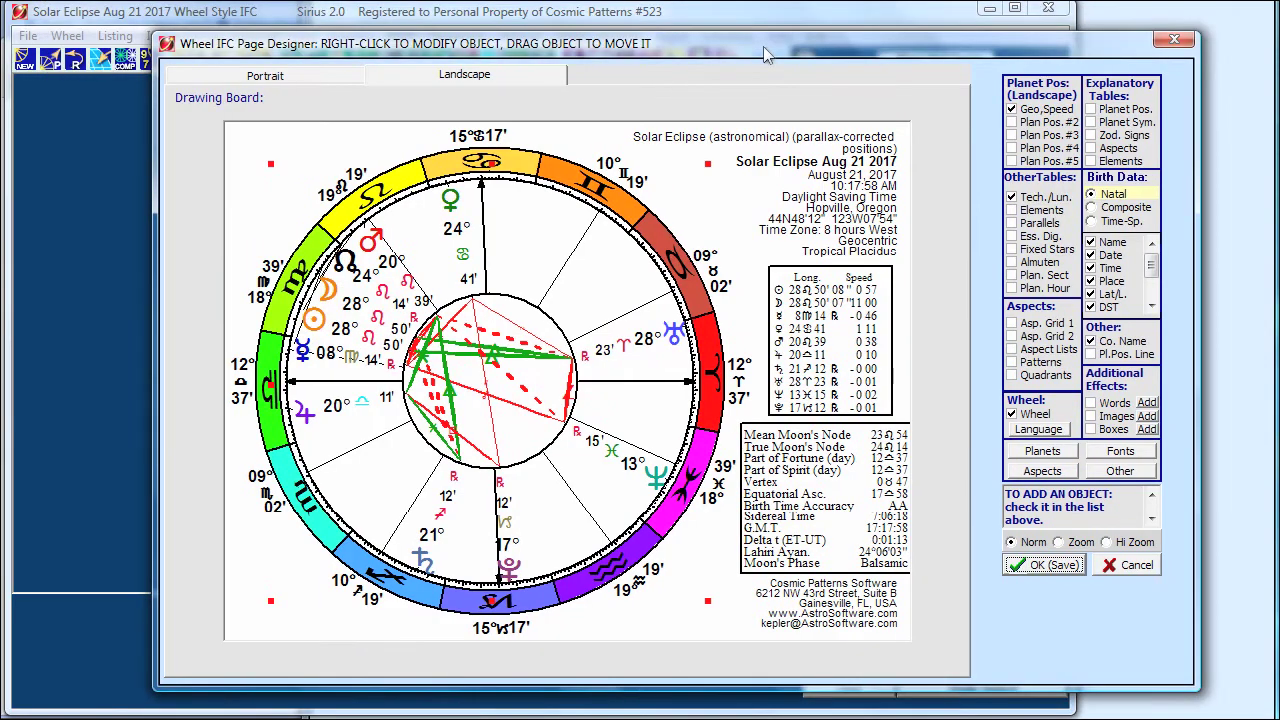
left_click_drag(765, 55, 688, 44)
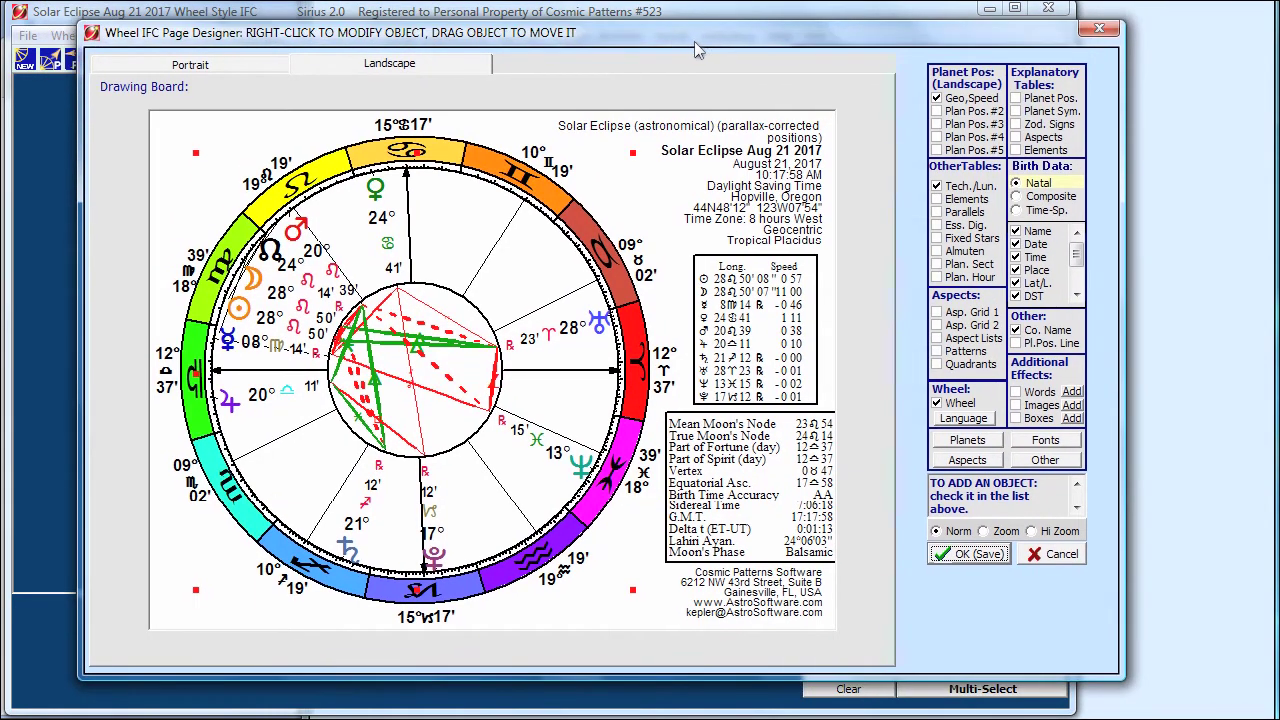
- Raise the planet table's 2nd column title position to 79% of the table width
right_click(783, 312)
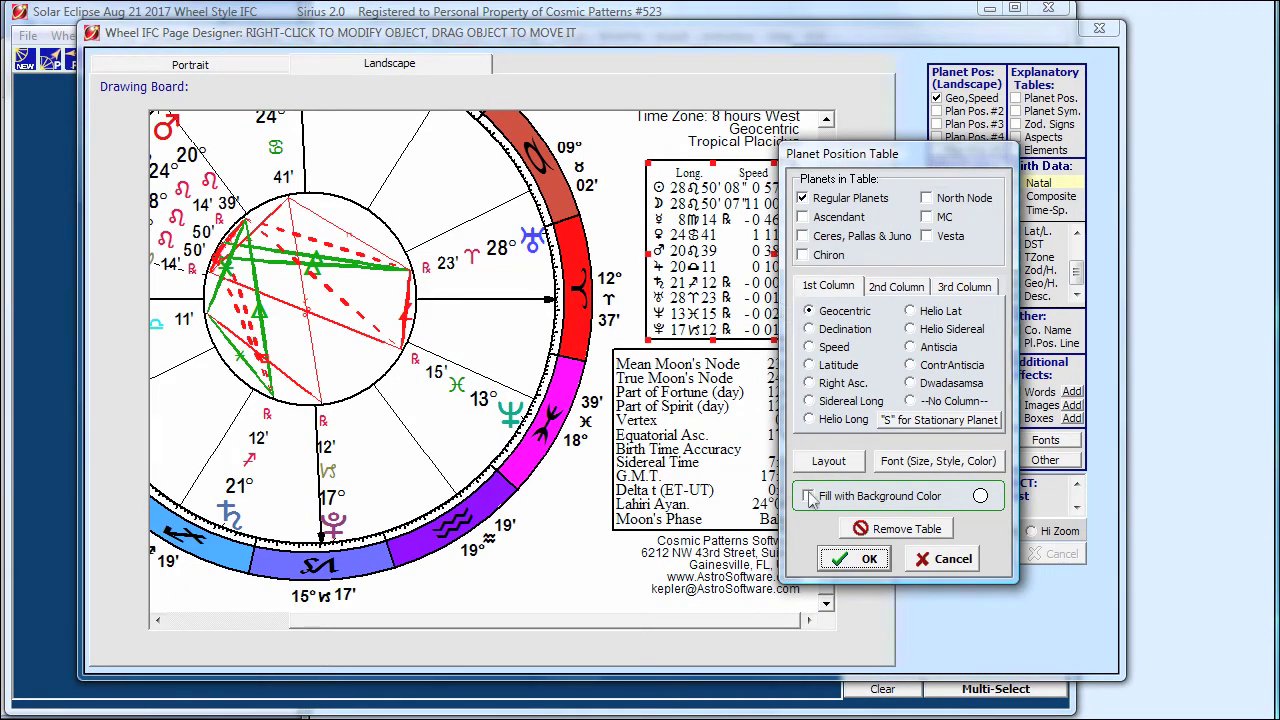
left_click_drag(856, 155, 945, 161)
left_click(925, 470)
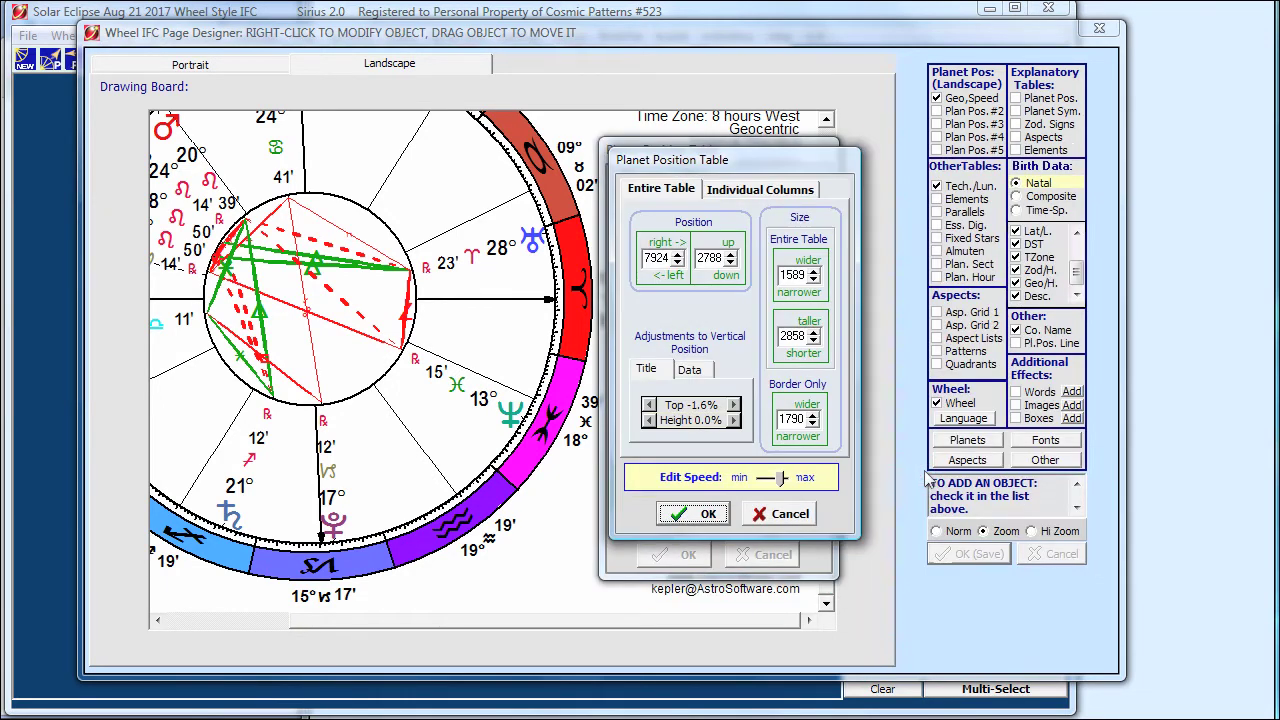
left_click_drag(692, 165, 931, 177)
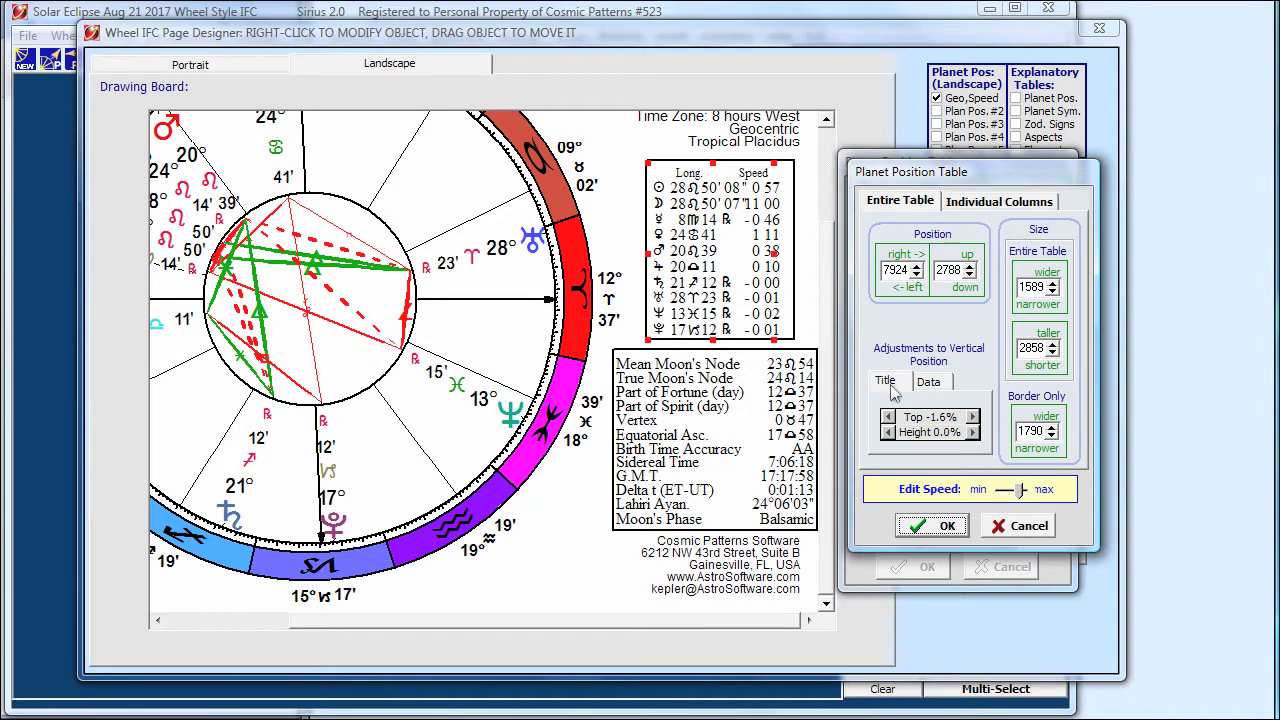
left_click(1000, 201)
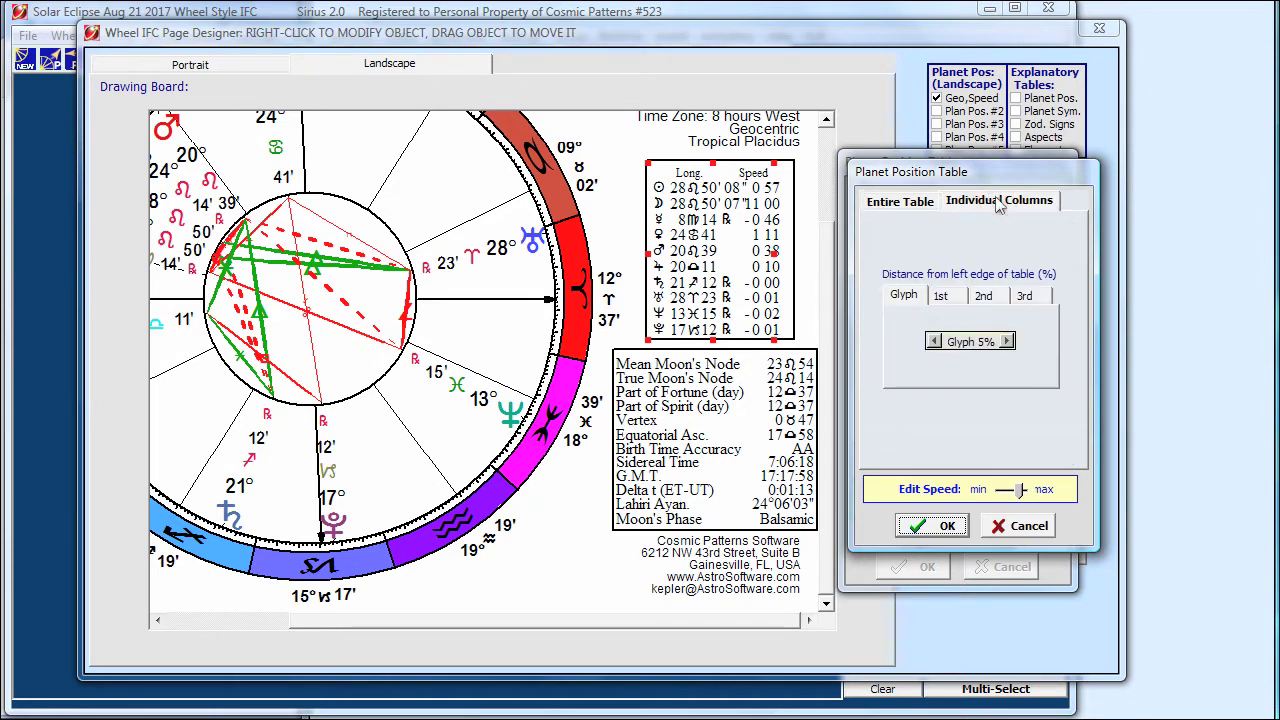
left_click(982, 298)
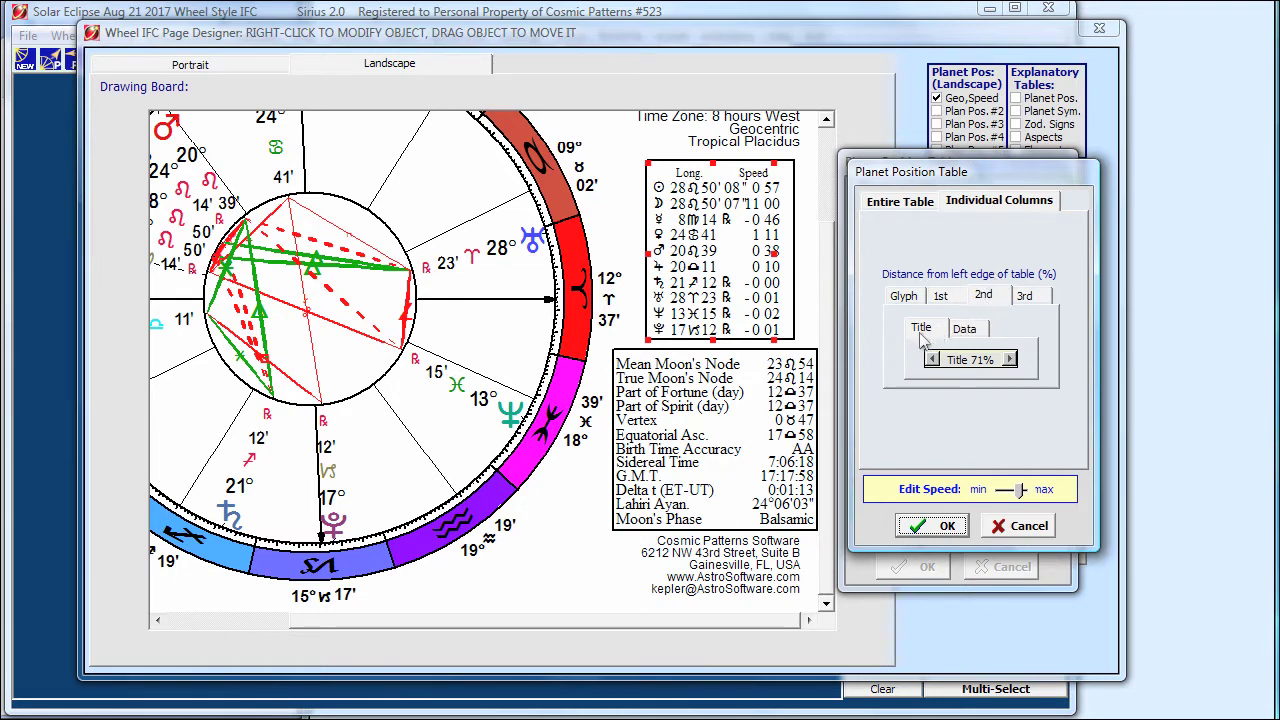
left_click(1011, 360)
left_click(1011, 360)
left_click(908, 203)
left_click(975, 205)
left_click(940, 527)
left_click(943, 567)
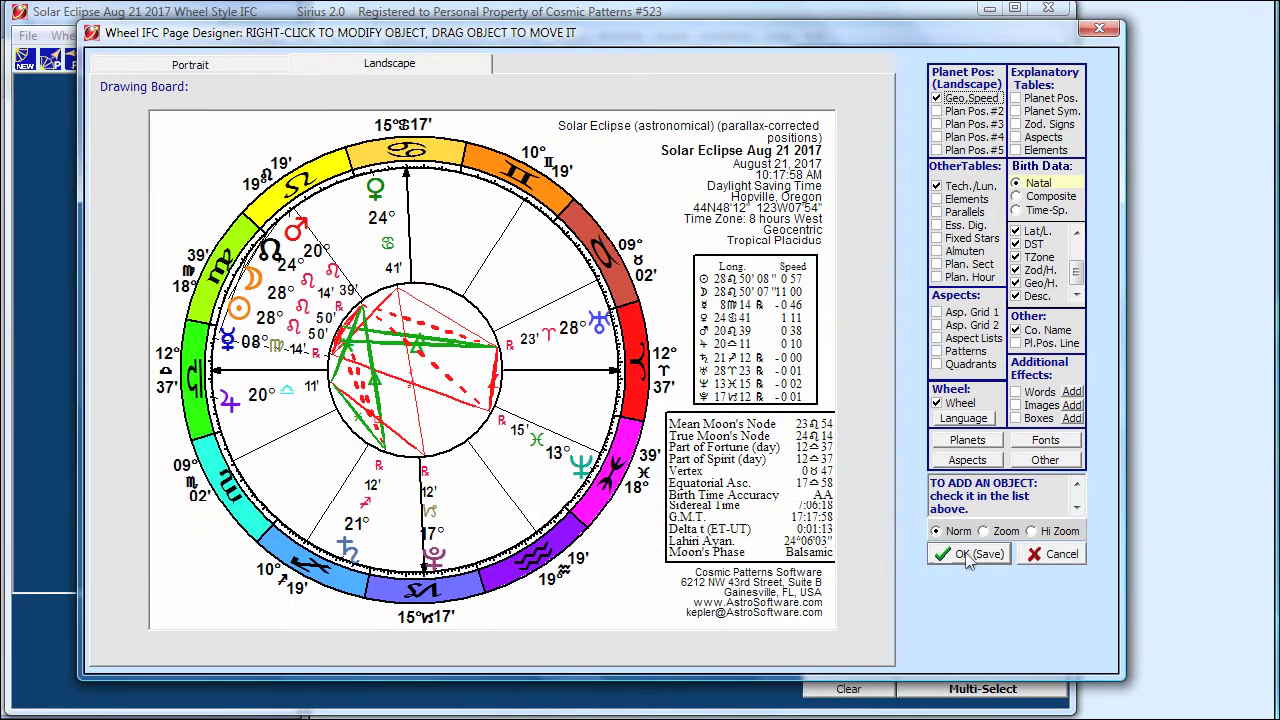
- Save the Page Designer, Customize Wheel and Wheel Style settings to show the updated Solar Eclipse chart
left_click(968, 558)
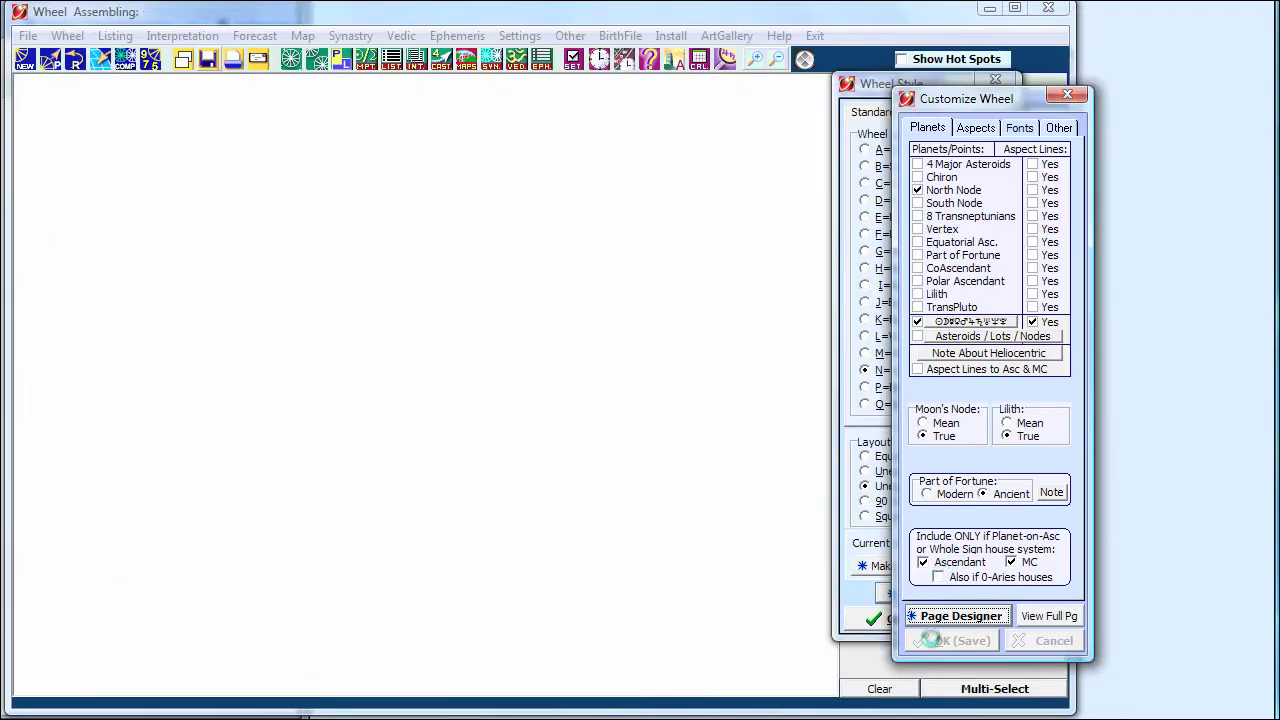
left_click(933, 640)
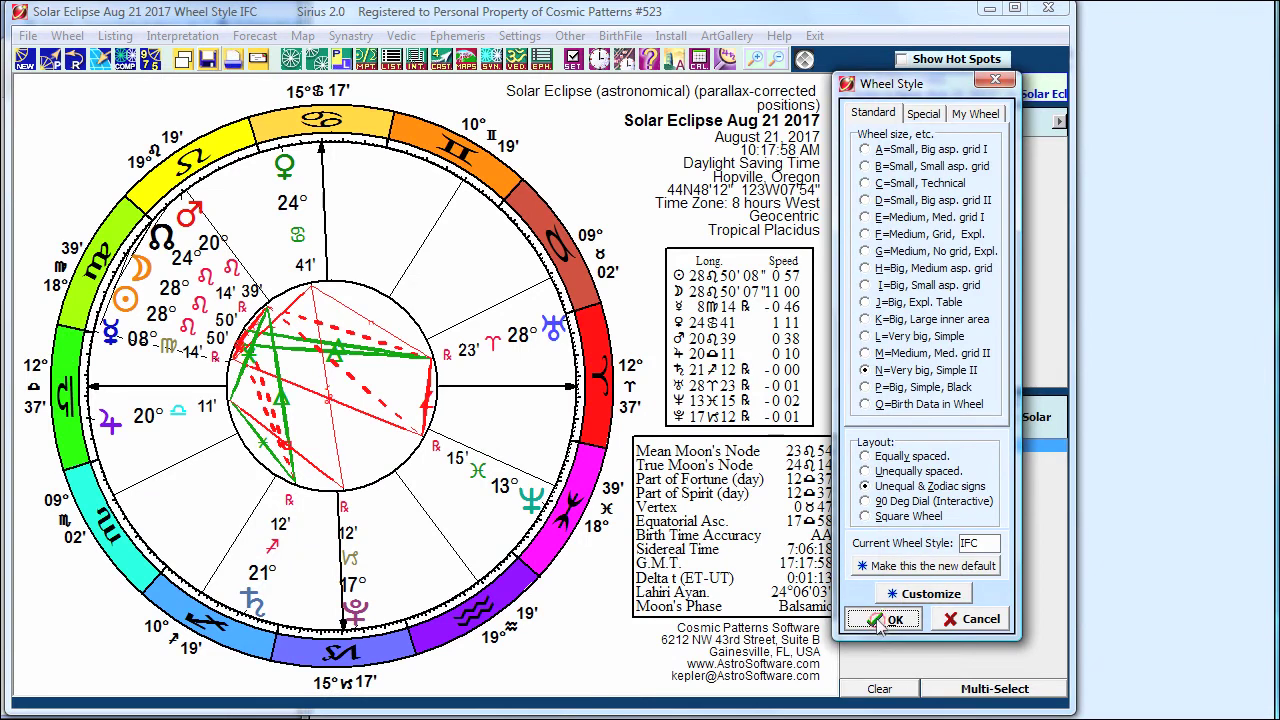
left_click(876, 620)
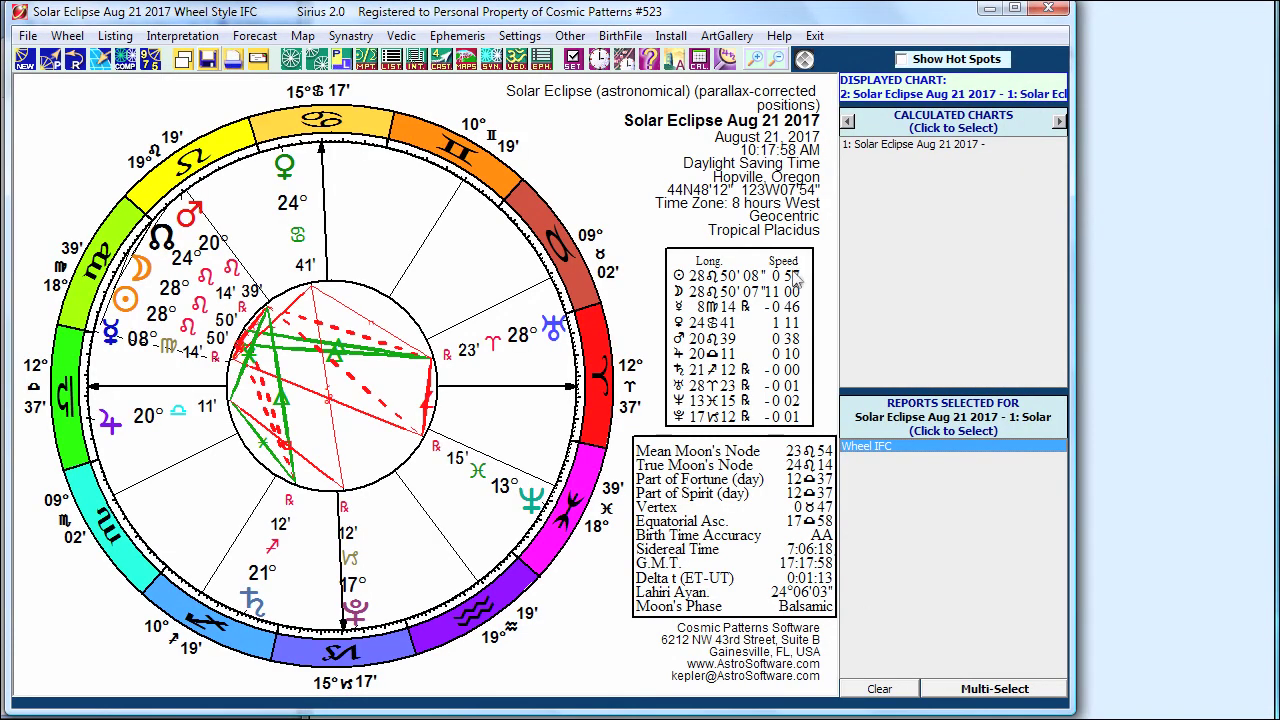